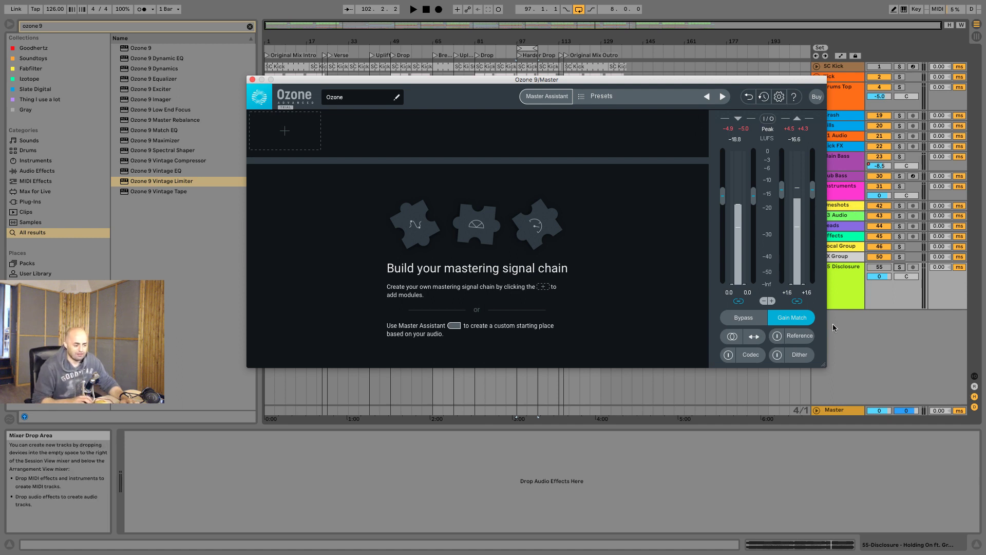
Step: Turn Gain Match off and back on
{"action": "left_click", "coordinate": [794, 323]}
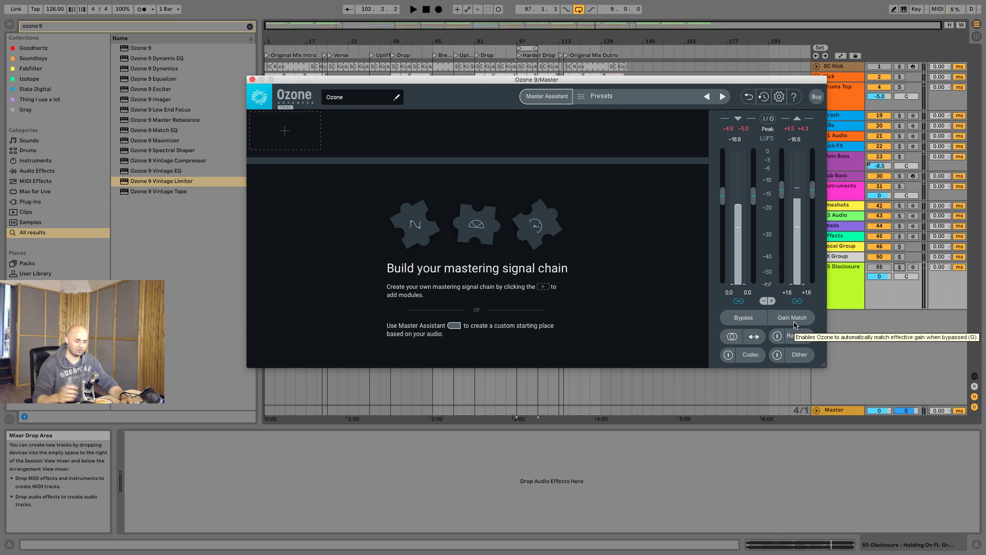
{"action": "left_click", "coordinate": [794, 319]}
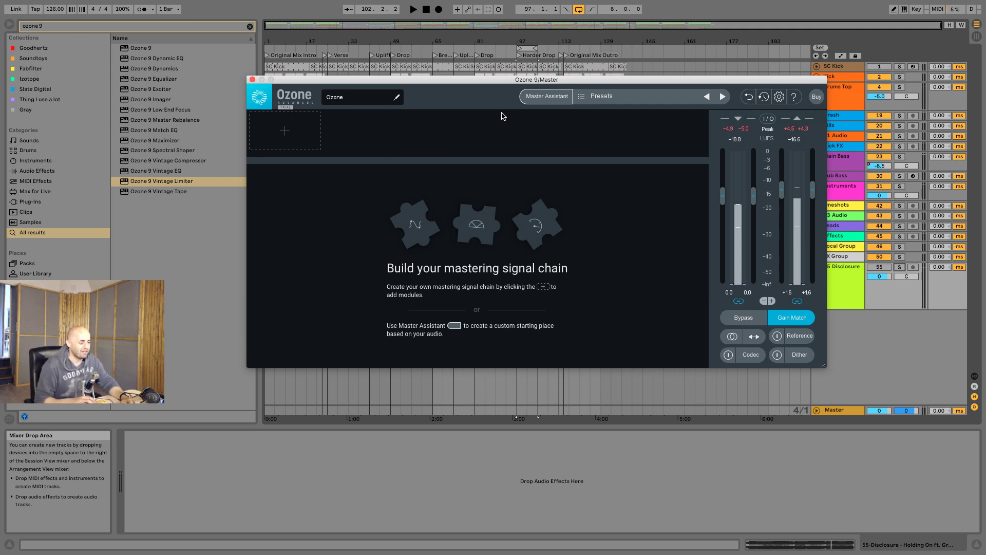
Step: Add the Master Rebalance, Low End Focus and Match EQ modules to the mastering chain
{"action": "left_click", "coordinate": [300, 135]}
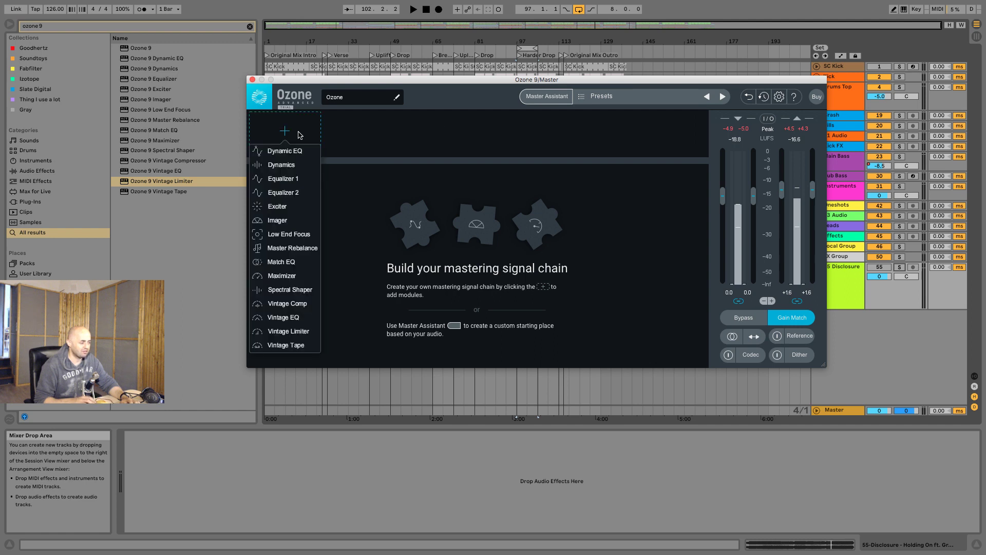
{"action": "left_click", "coordinate": [292, 248]}
{"action": "left_click", "coordinate": [340, 135]}
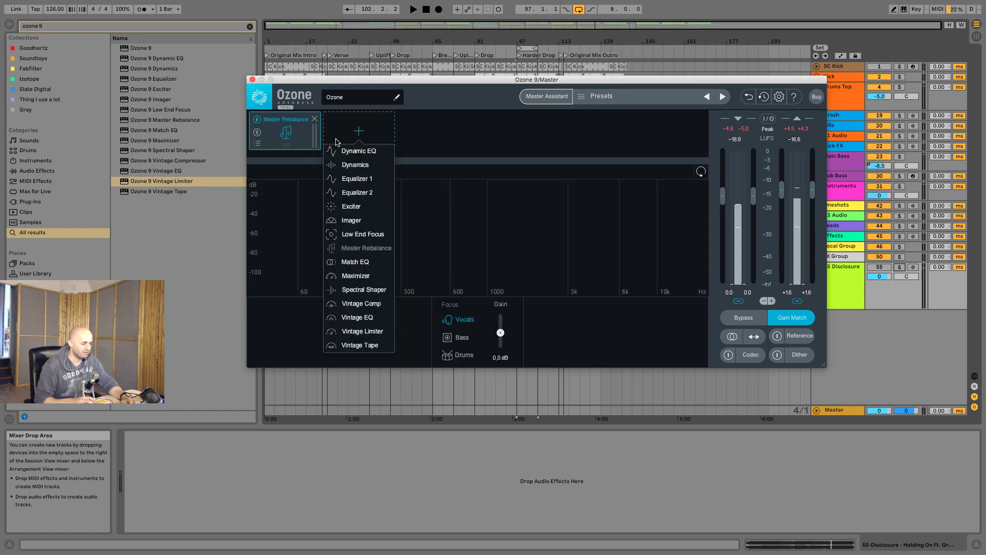
{"action": "left_click", "coordinate": [365, 235]}
{"action": "left_click", "coordinate": [436, 142]}
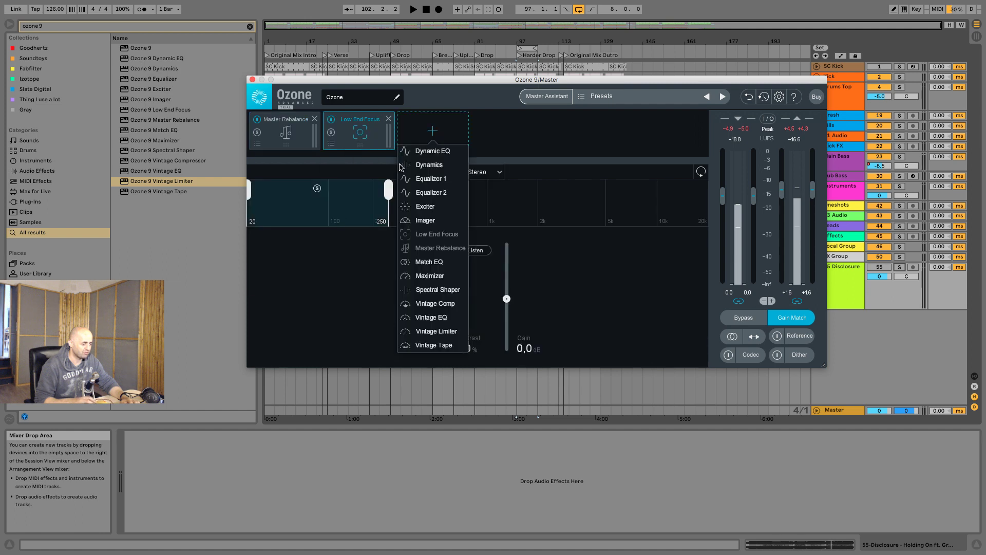
{"action": "left_click", "coordinate": [440, 262]}
{"action": "left_click", "coordinate": [502, 136]}
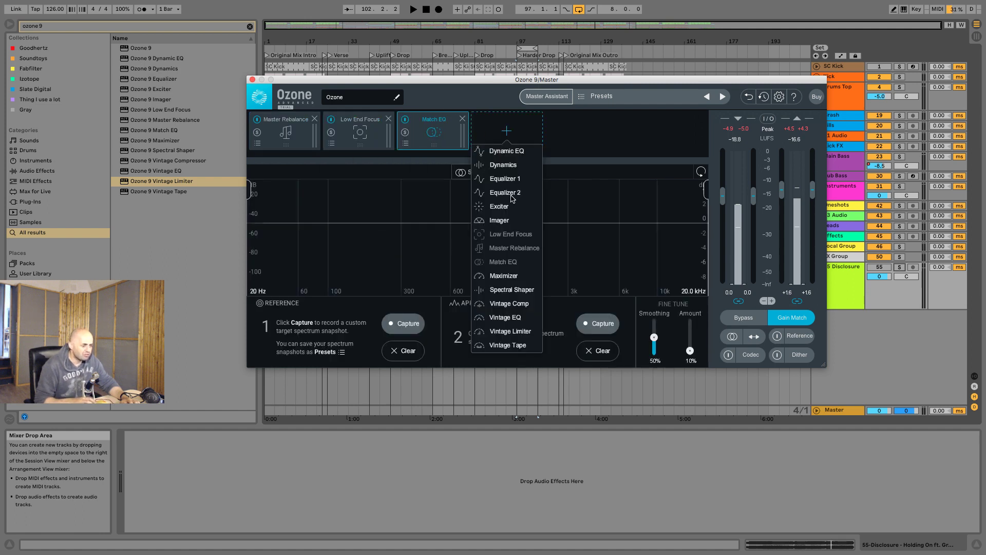
{"action": "left_click", "coordinate": [504, 132]}
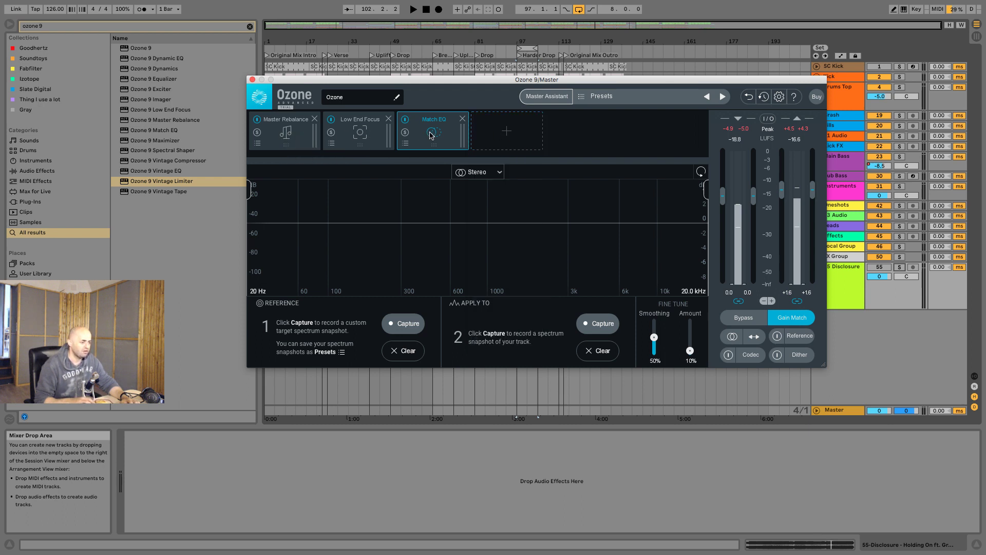
Step: Move Match EQ to the start of the chain and bypass the Master Rebalance and Low End Focus modules
{"action": "left_click_drag", "start_coordinate": [431, 133], "coordinate": [262, 135]}
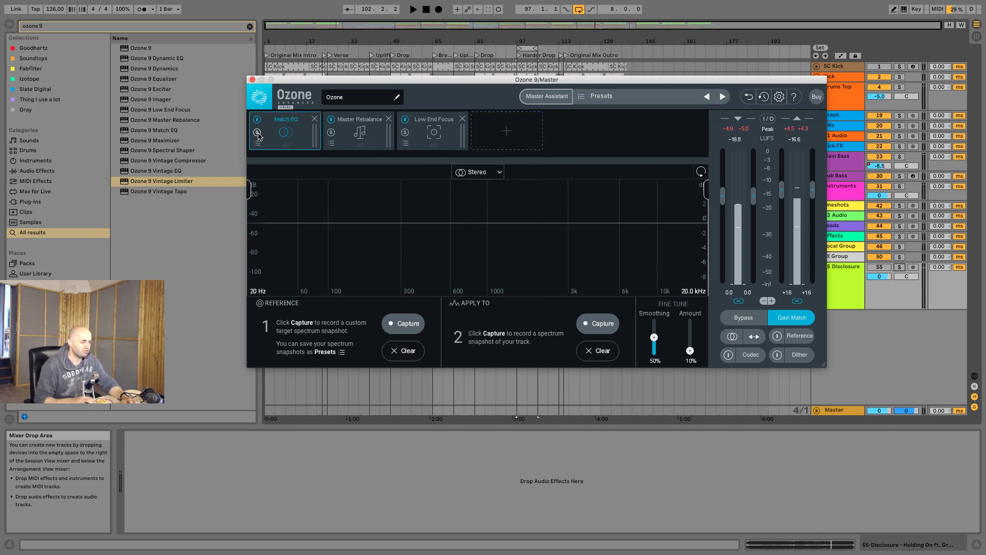
{"action": "left_click", "coordinate": [332, 120]}
{"action": "left_click", "coordinate": [406, 119]}
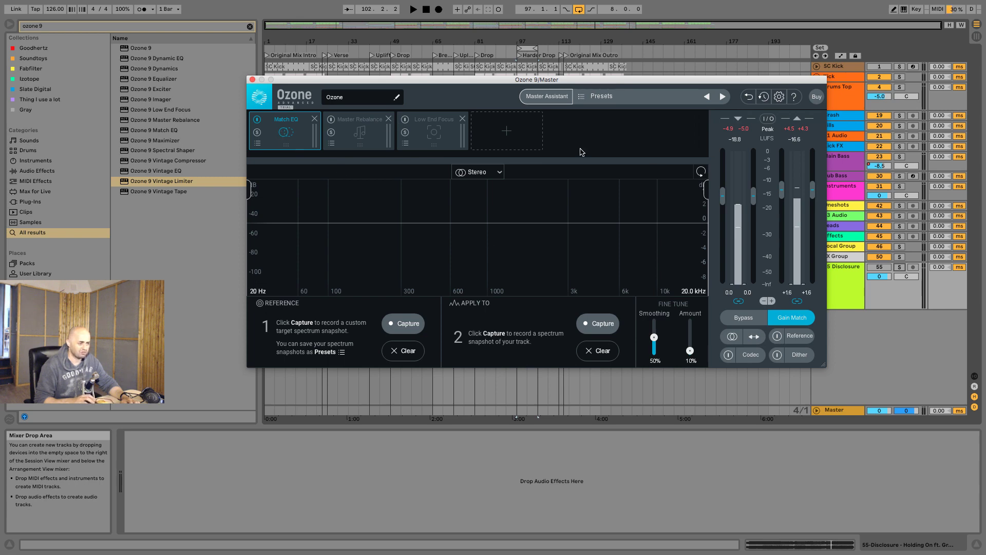
Step: Solo the Disclosure reference track and capture its spectrum during playback as the Match EQ reference
{"action": "mouse_move", "coordinate": [593, 82]}
{"action": "left_mouse_down"}
{"action": "mouse_move", "coordinate": [606, 225]}
{"action": "mouse_move", "coordinate": [588, 34]}
{"action": "mouse_move", "coordinate": [596, 71]}
{"action": "mouse_move", "coordinate": [606, 70]}
{"action": "mouse_move", "coordinate": [602, 181]}
{"action": "mouse_move", "coordinate": [584, 169]}
{"action": "mouse_move", "coordinate": [597, 83]}
{"action": "left_mouse_up"}
{"action": "left_click", "coordinate": [899, 267]}
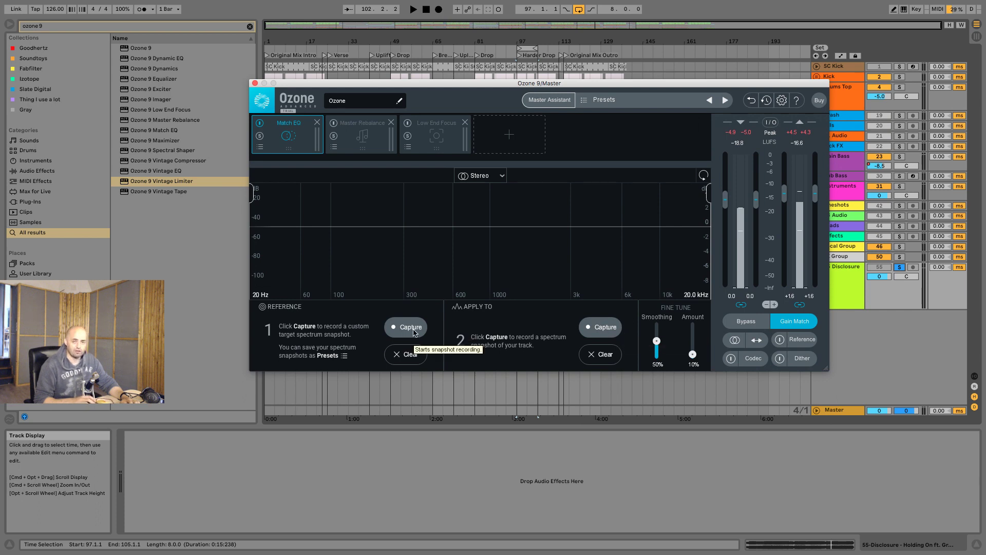
{"action": "left_click_drag", "start_coordinate": [591, 81], "coordinate": [597, 47]}
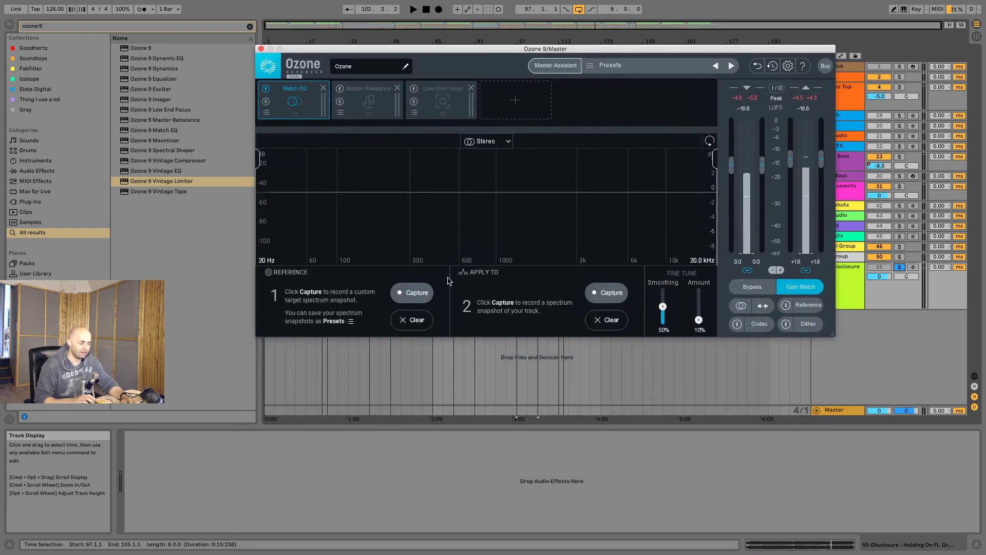
{"action": "left_click", "coordinate": [417, 292]}
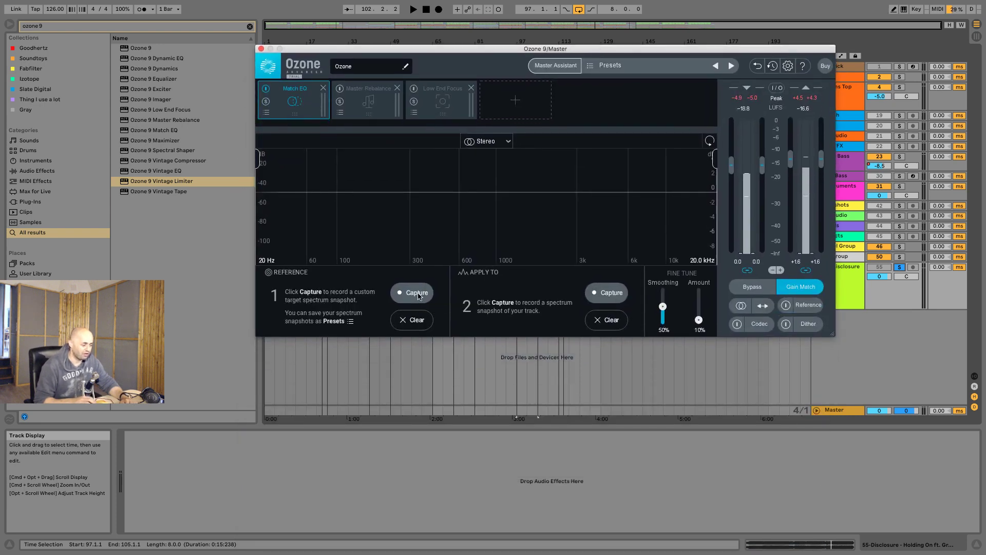
{"action": "key", "text": "space"}
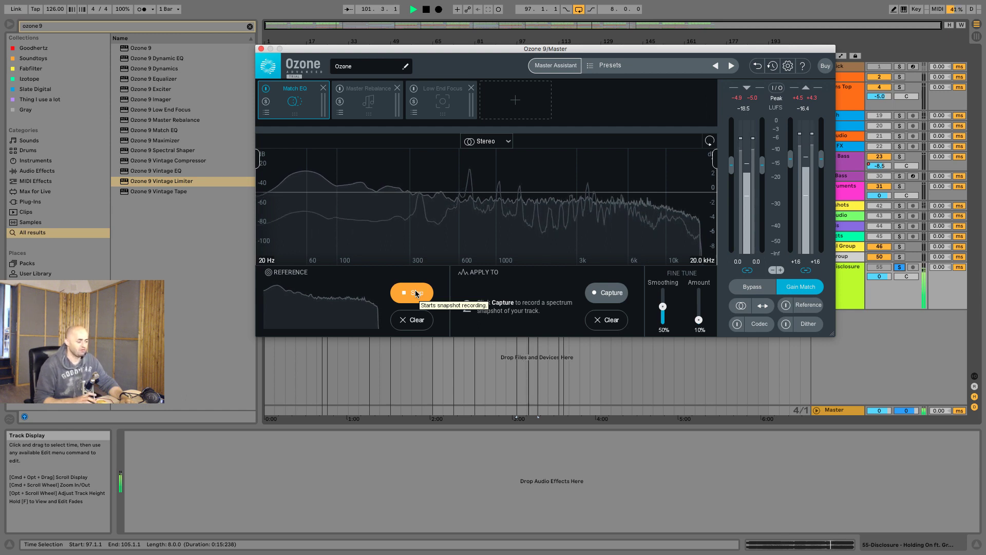
{"action": "left_click", "coordinate": [416, 293]}
{"action": "key", "text": "space"}
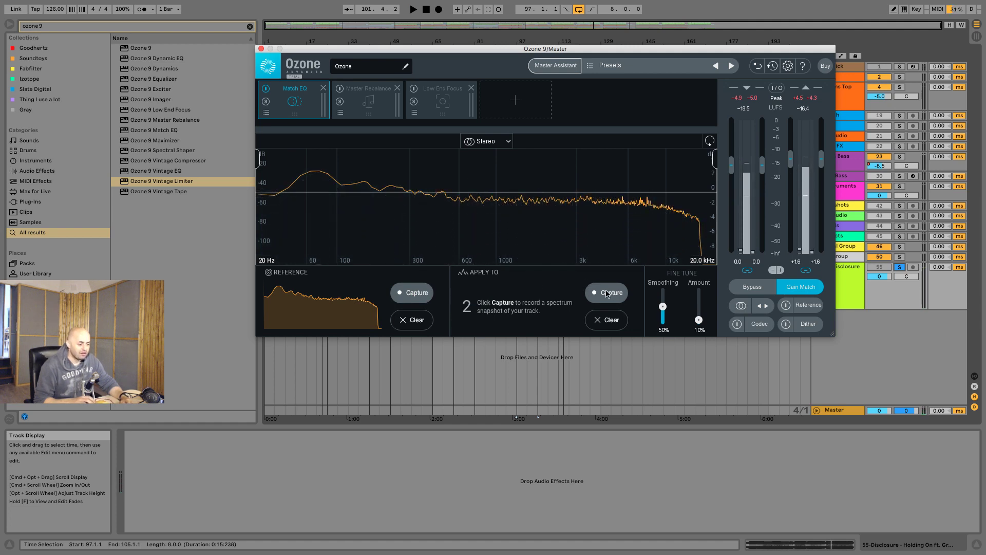
Step: Unsolo the Disclosure track and capture the project's own mix as the Match EQ Apply To spectrum
{"action": "left_click", "coordinate": [900, 267]}
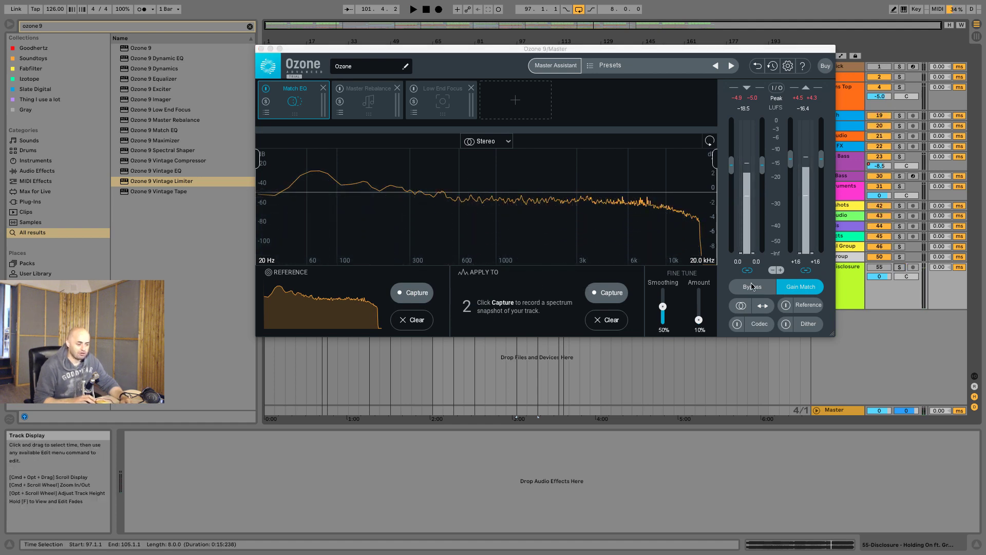
{"action": "left_click", "coordinate": [606, 293]}
{"action": "key", "text": "space"}
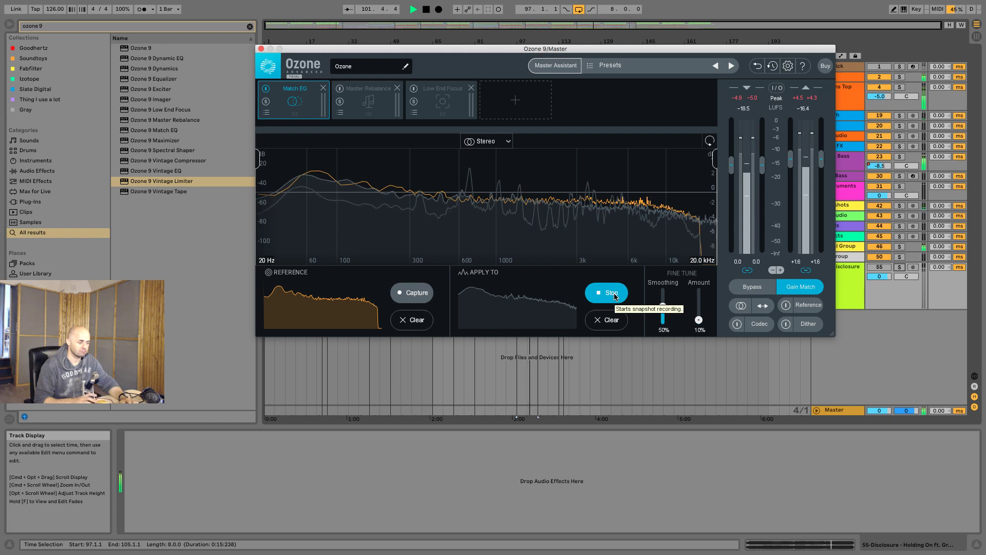
{"action": "left_click", "coordinate": [611, 293]}
{"action": "key", "text": "space"}
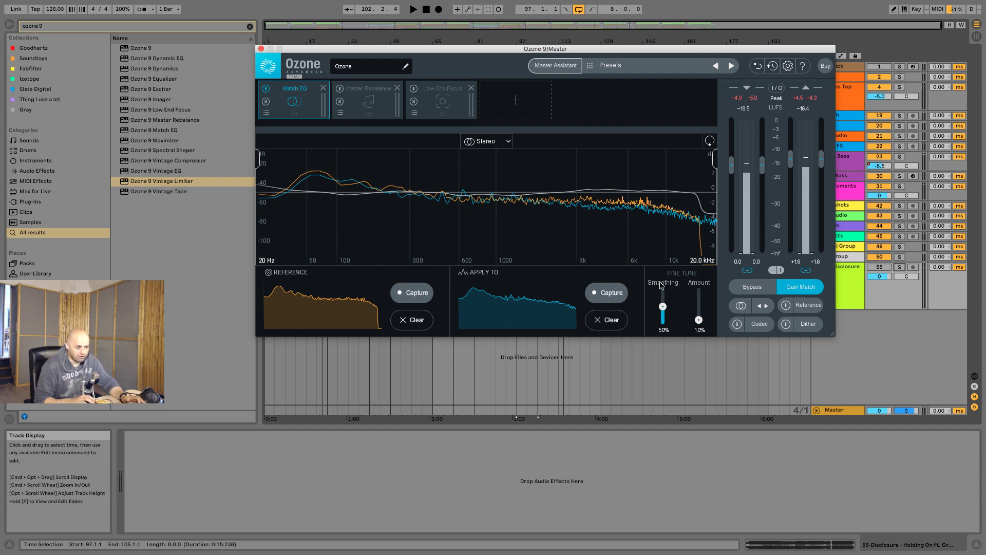
Step: Set the Match EQ Smoothing to 83% and Amount to 44%, and switch the module to Mid/Side mode
{"action": "mouse_move", "coordinate": [663, 307]}
{"action": "left_mouse_down"}
{"action": "mouse_move", "coordinate": [701, 312]}
{"action": "mouse_move", "coordinate": [665, 298]}
{"action": "left_mouse_up"}
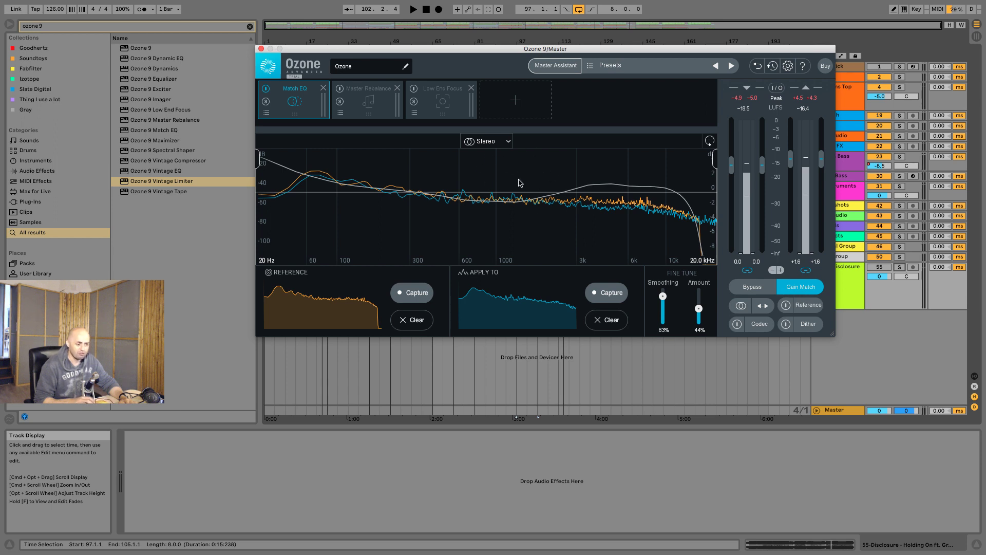
{"action": "left_click", "coordinate": [501, 141]}
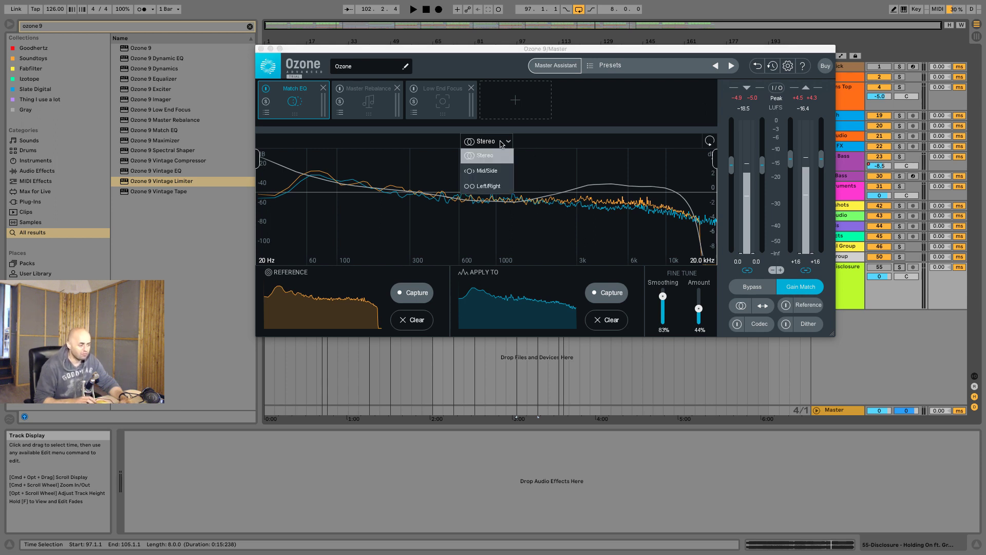
{"action": "left_click", "coordinate": [493, 174]}
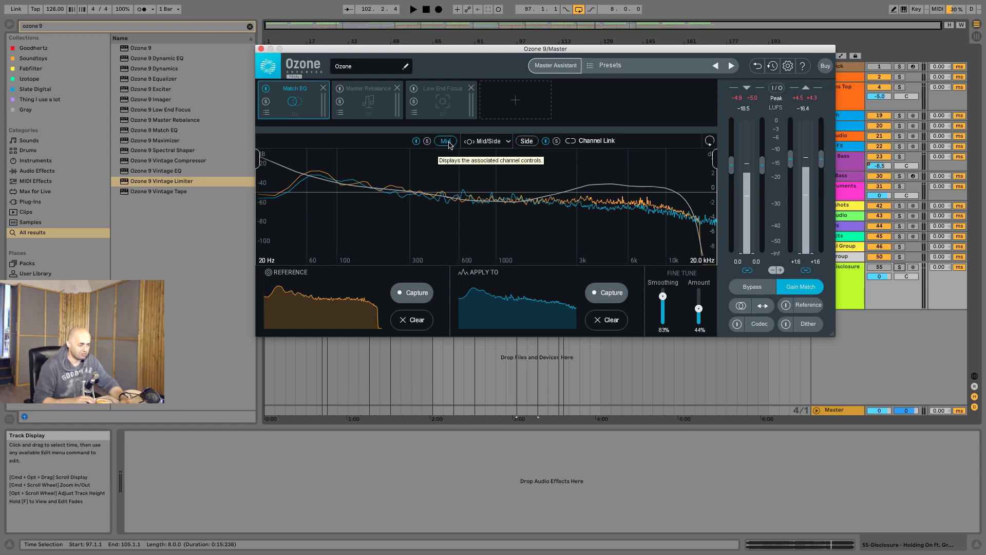
Step: Compare the Mid and Side curves, and set the Side channel's Smoothing to 79% and Amount to 52%
{"action": "left_click", "coordinate": [525, 142]}
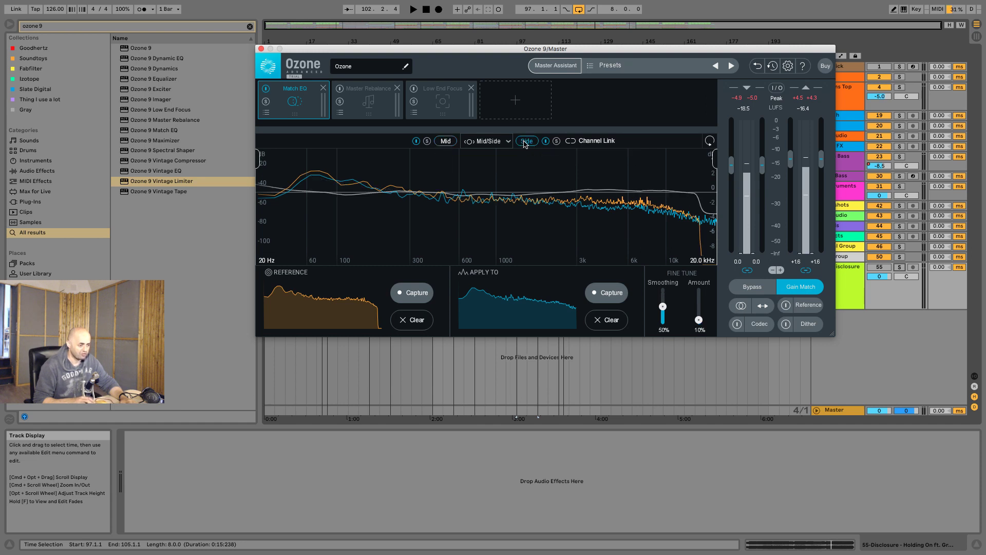
{"action": "left_click", "coordinate": [445, 142]}
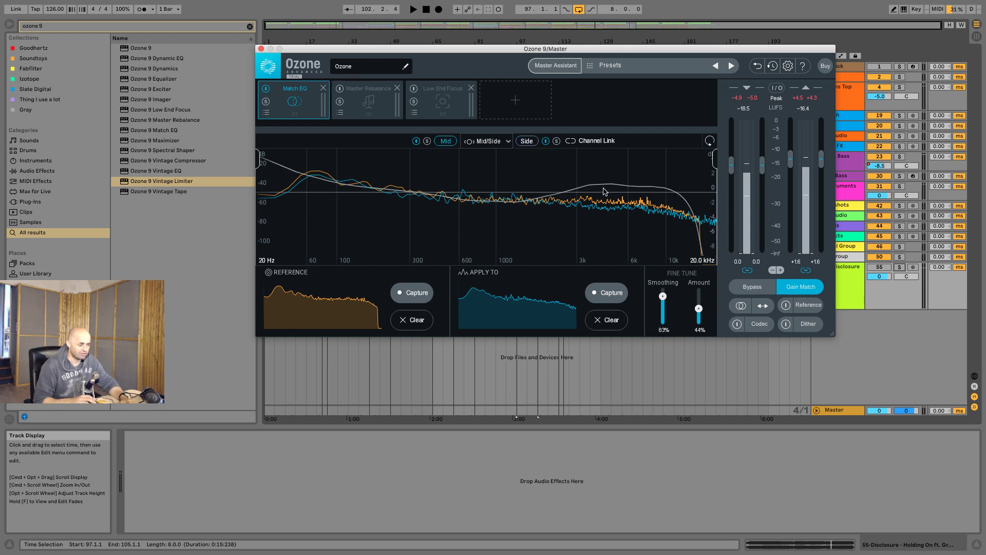
{"action": "left_click", "coordinate": [526, 142]}
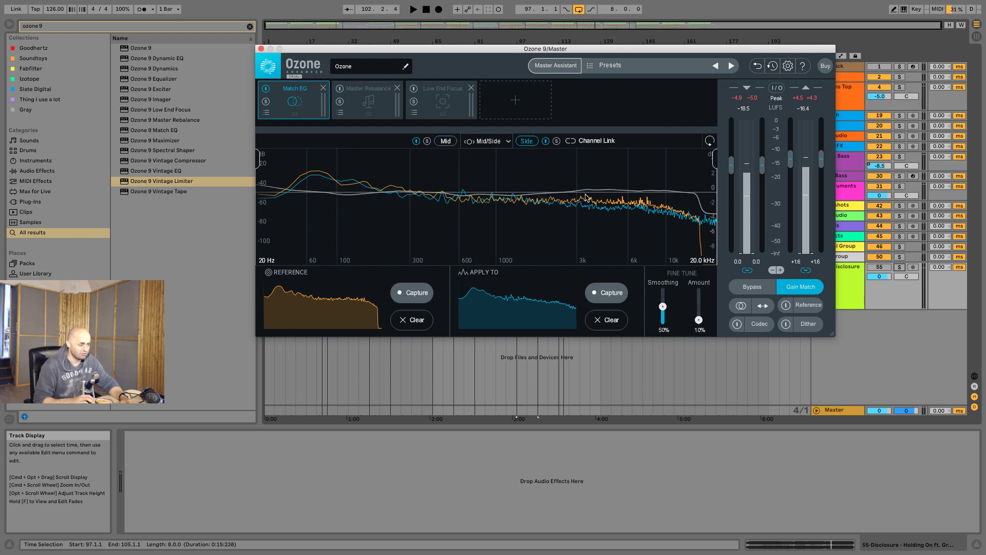
{"action": "left_click_drag", "start_coordinate": [663, 311], "coordinate": [698, 306]}
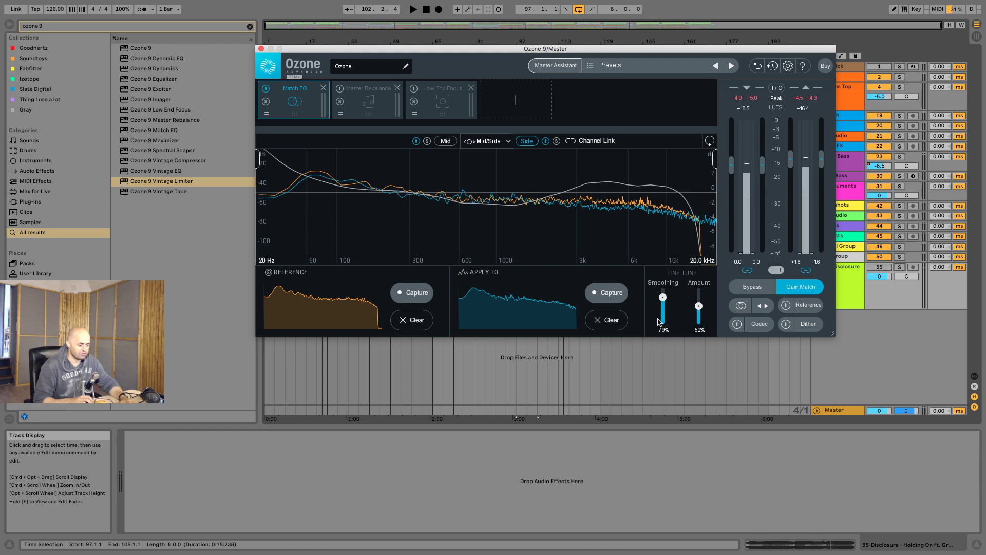
Step: Match the Side channel to the Mid channel's fine-tune settings, with Amount at 44% and Smoothing at 83%
{"action": "left_click", "coordinate": [445, 141]}
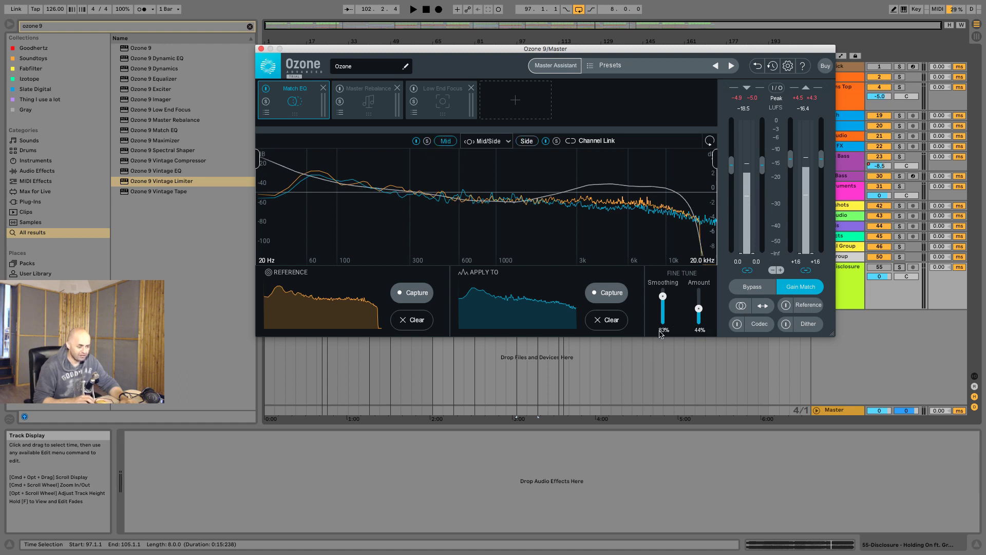
{"action": "left_click", "coordinate": [526, 140]}
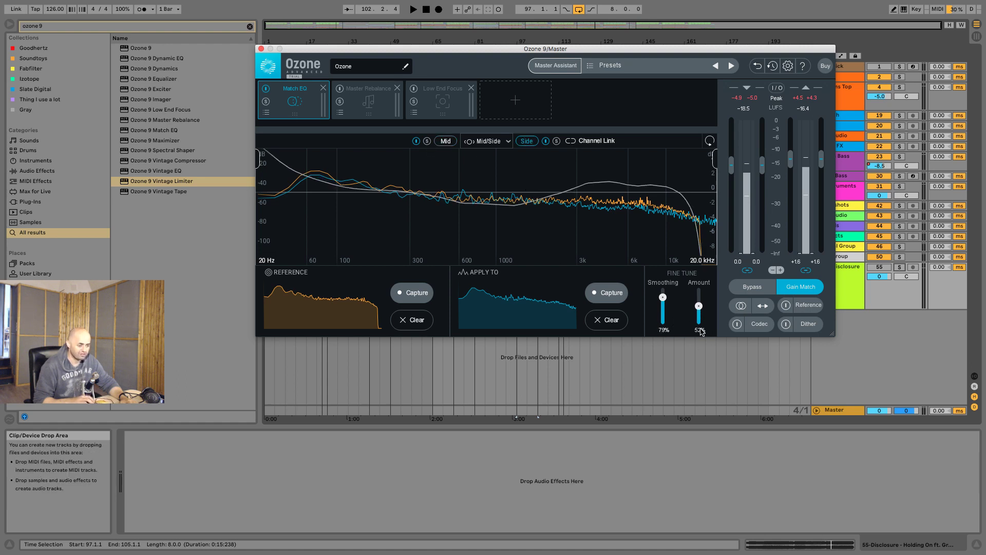
{"action": "left_click_drag", "start_coordinate": [701, 331], "coordinate": [701, 334]}
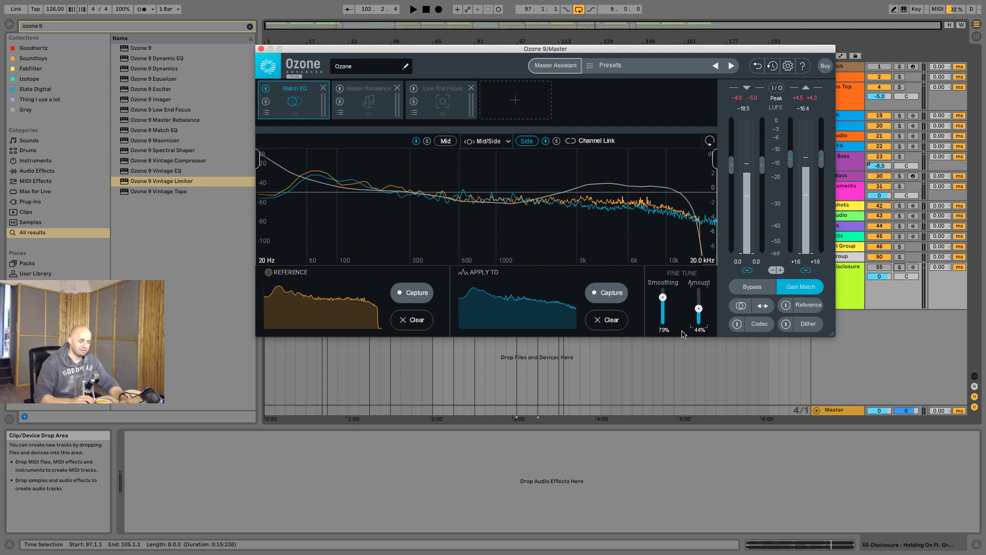
{"action": "double_click", "coordinate": [666, 329]}
{"action": "key", "text": "Return"}
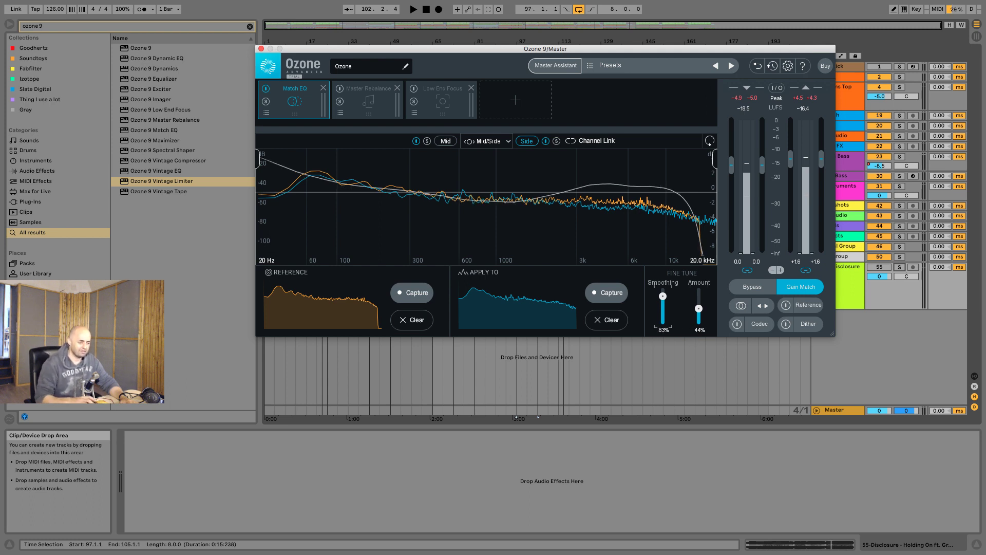
{"action": "left_click", "coordinate": [447, 142]}
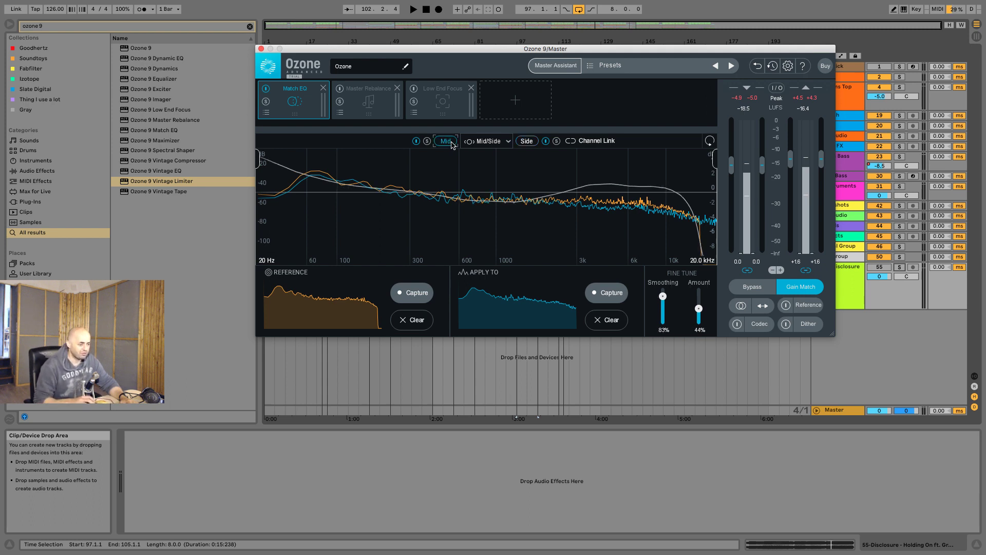
{"action": "left_click", "coordinate": [526, 141]}
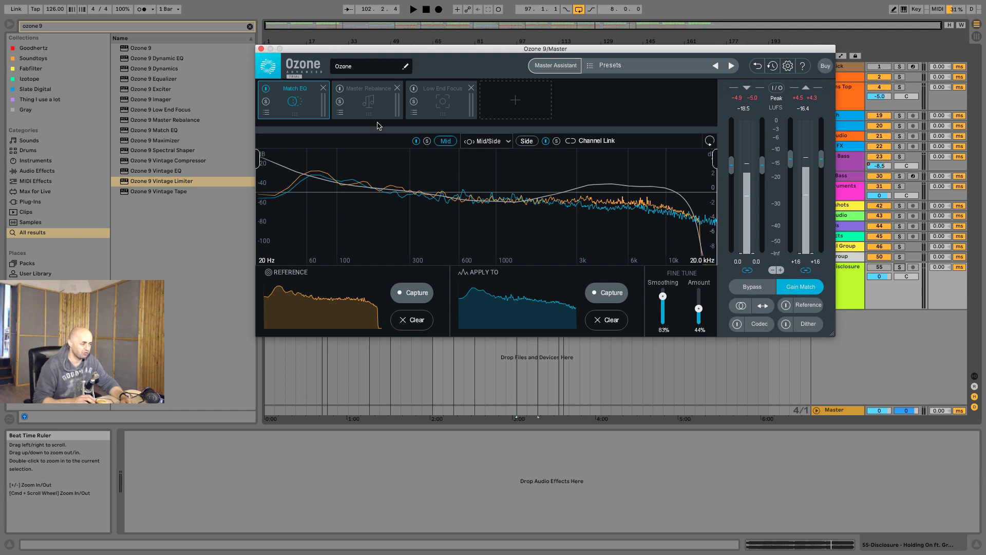
Step: Remove the Match EQ module from the chain and re-enable Master Rebalance
{"action": "left_click", "coordinate": [323, 89]}
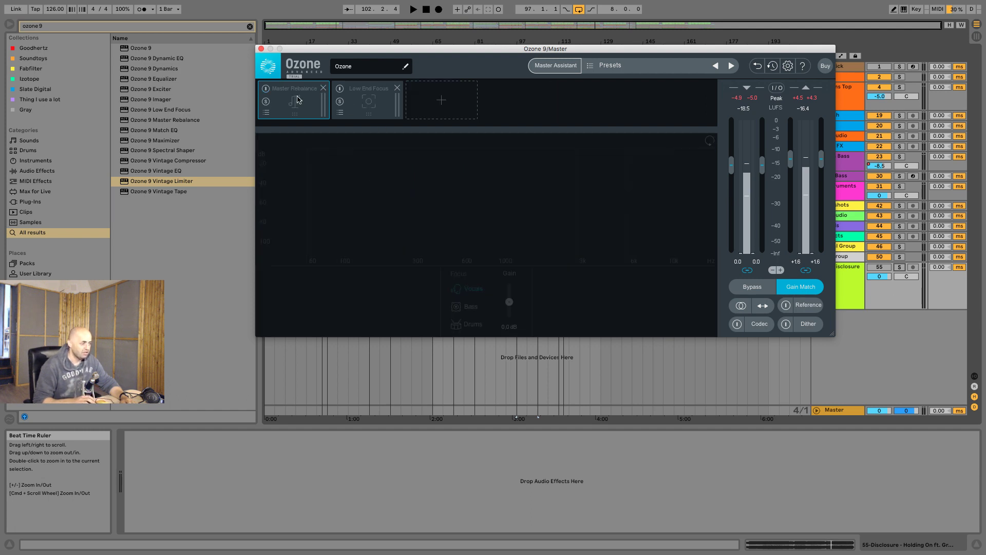
{"action": "left_click", "coordinate": [266, 91]}
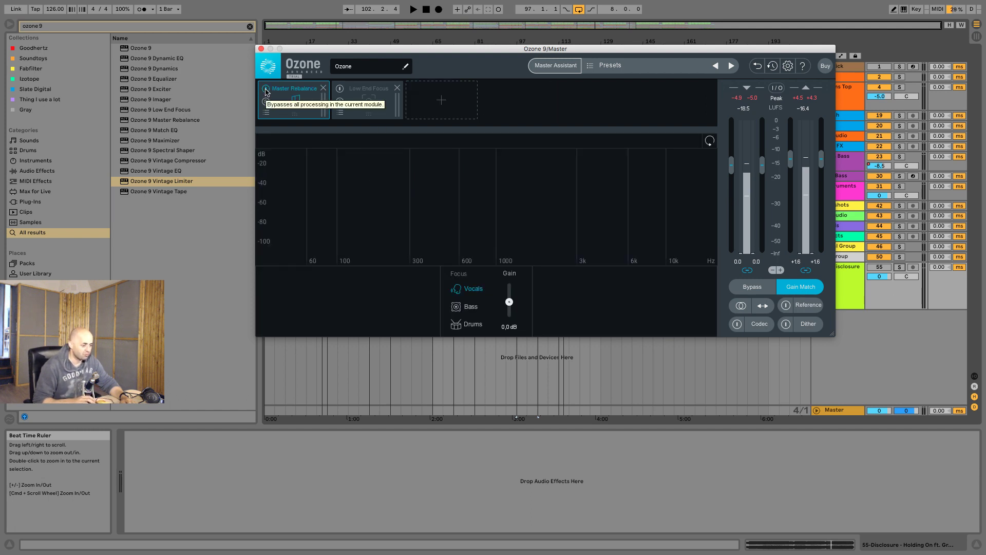
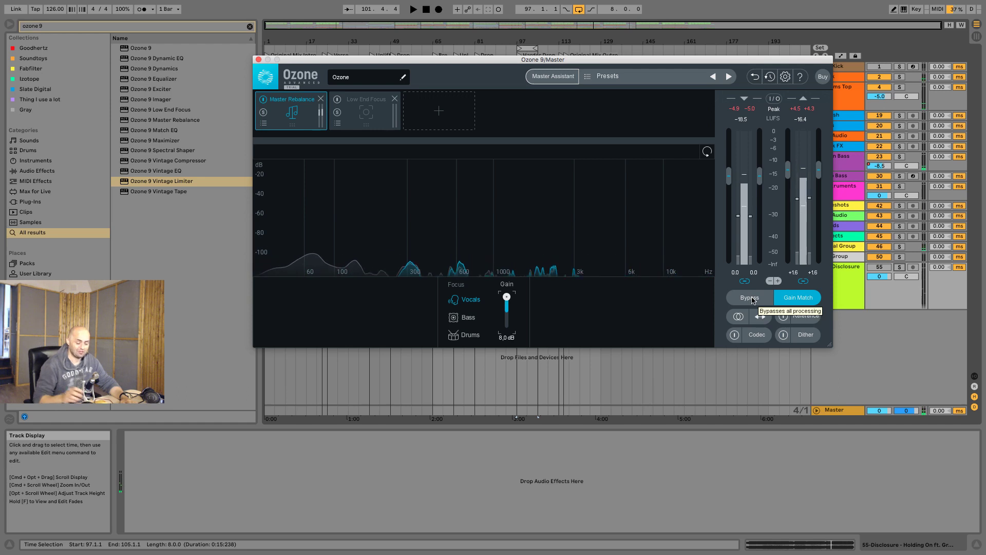
Step: Play the looped section and compare the 8.0 dB Vocals boost with the bypassed signal
{"action": "key", "text": "space"}
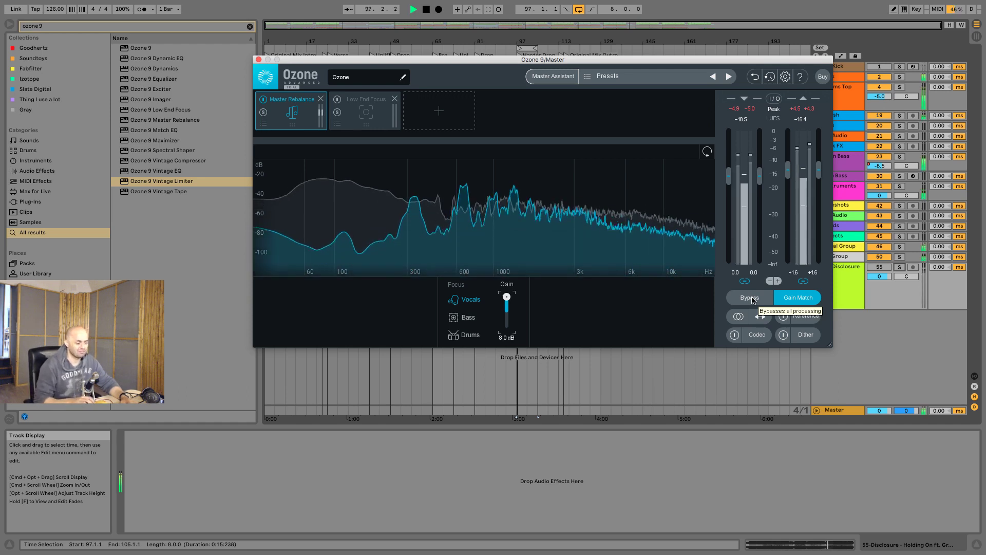
{"action": "left_click", "coordinate": [751, 298]}
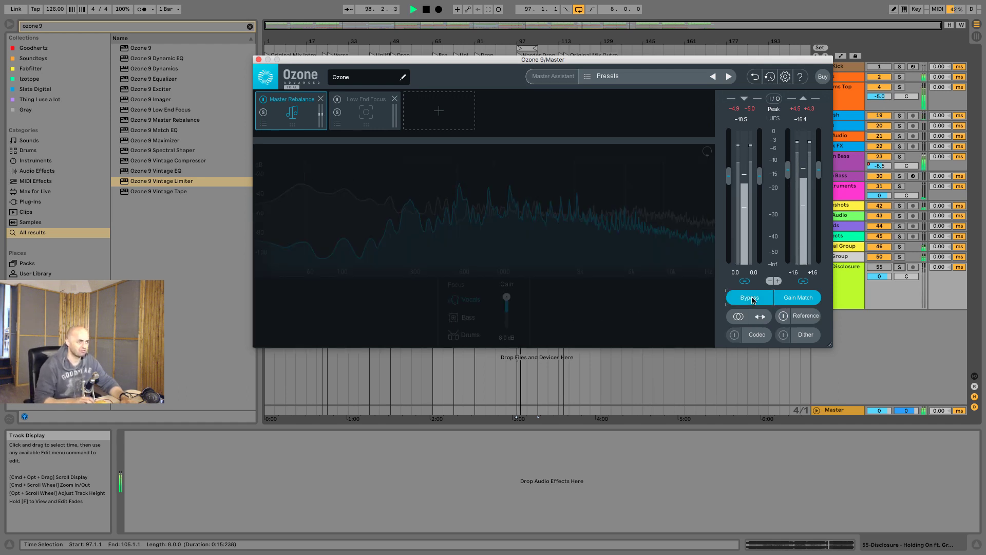
{"action": "left_click", "coordinate": [751, 298]}
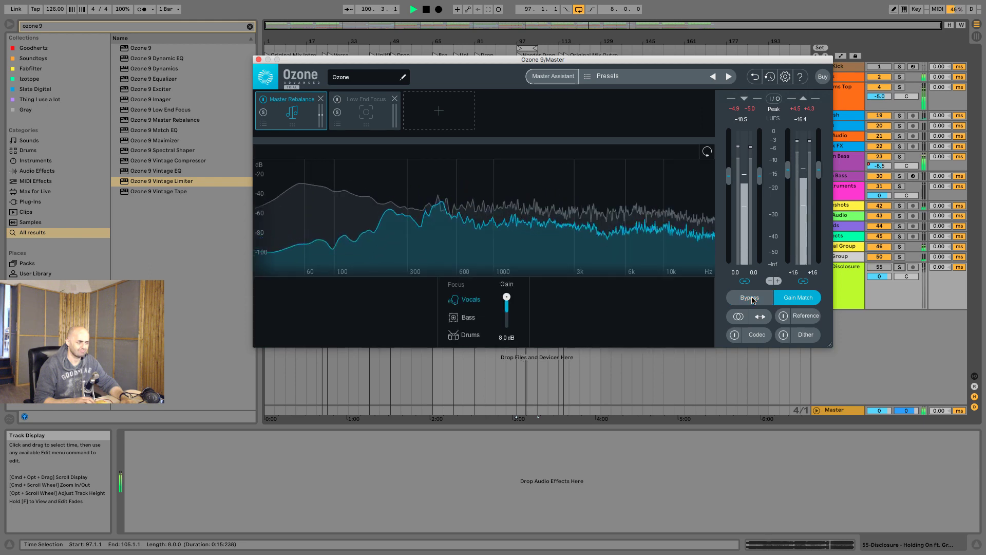
{"action": "left_click", "coordinate": [751, 298]}
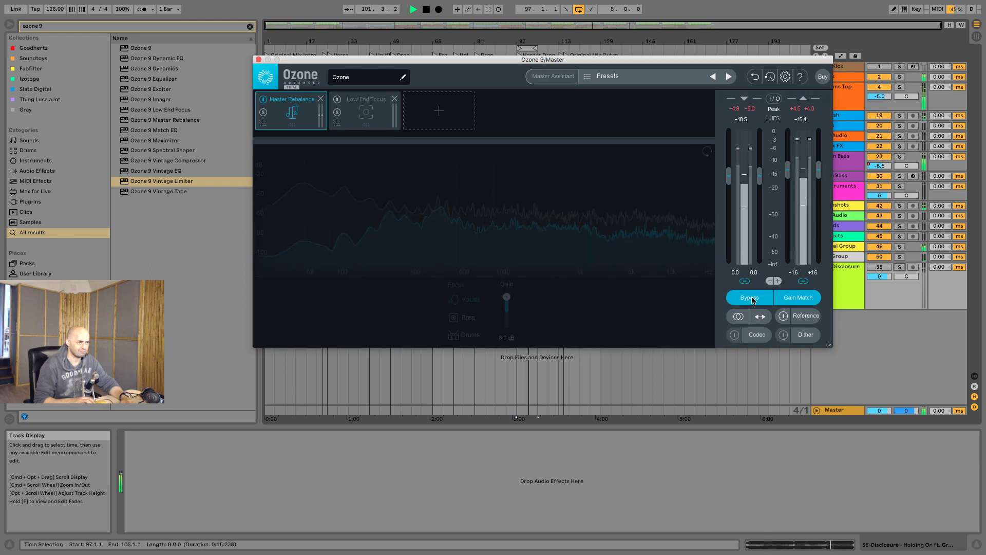
{"action": "key", "text": "space"}
{"action": "left_click", "coordinate": [751, 298]}
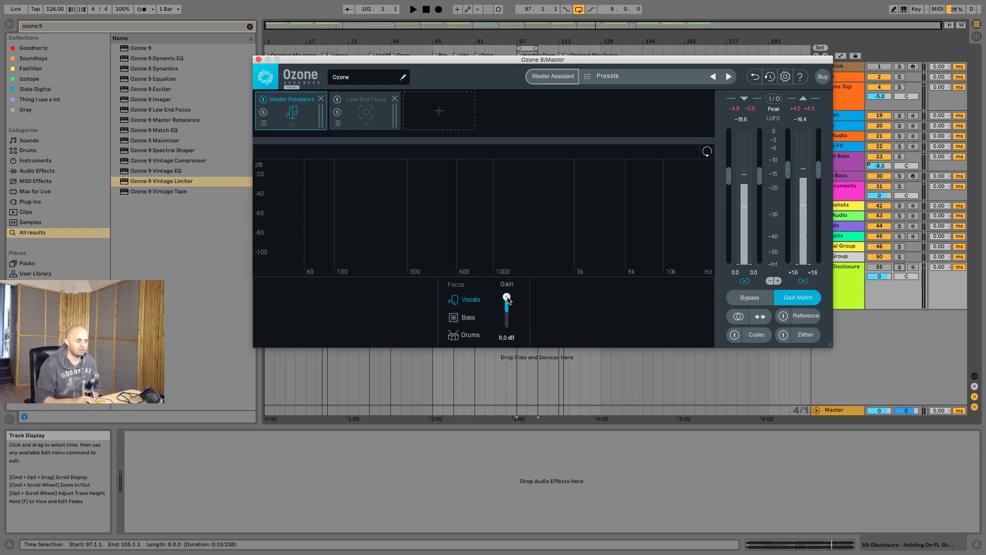
Step: Switch the Master Rebalance focus to Bass at 8.0 dB gain and compare it with the bypassed signal during playback
{"action": "left_click_drag", "start_coordinate": [507, 298], "coordinate": [507, 311]}
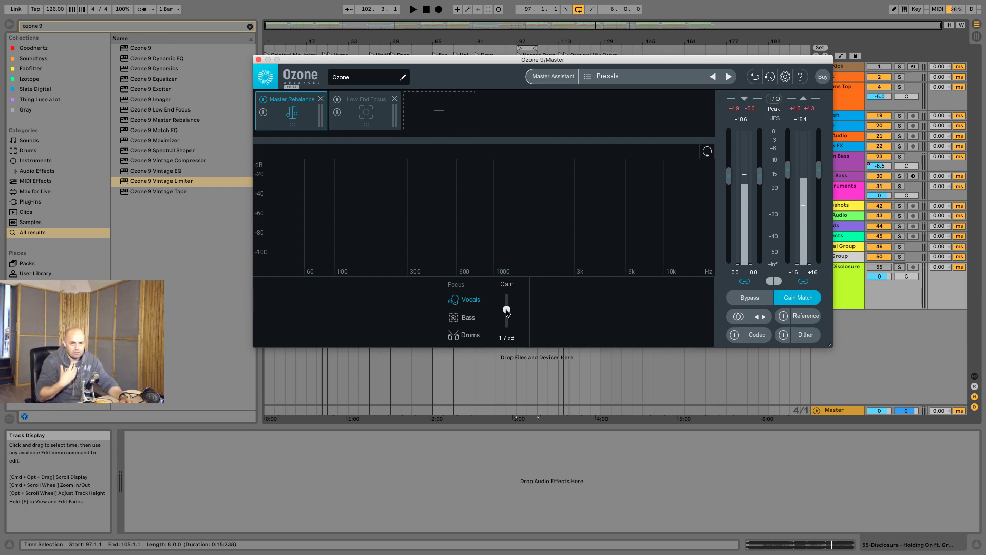
{"action": "left_click", "coordinate": [469, 317]}
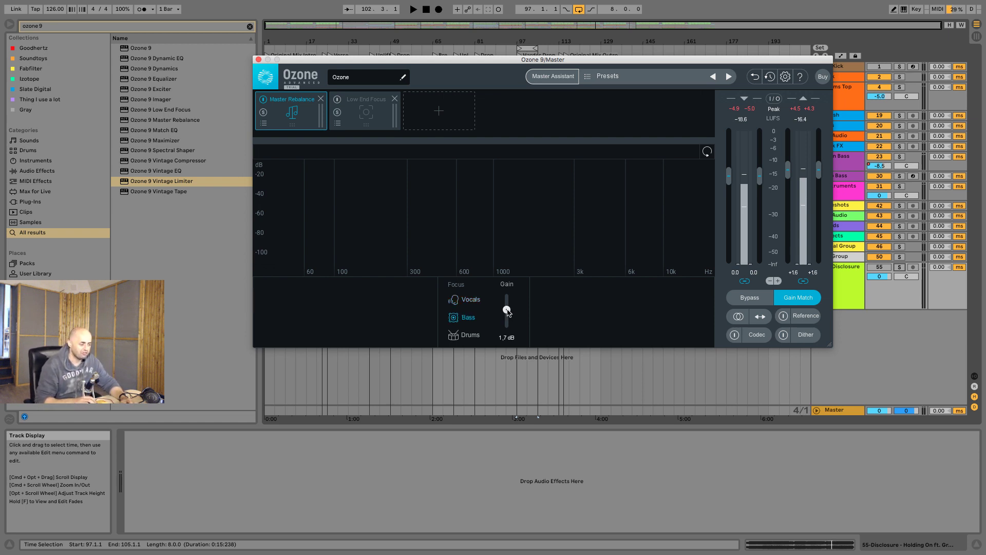
{"action": "left_click_drag", "start_coordinate": [507, 314], "coordinate": [507, 296]}
{"action": "key", "text": "space"}
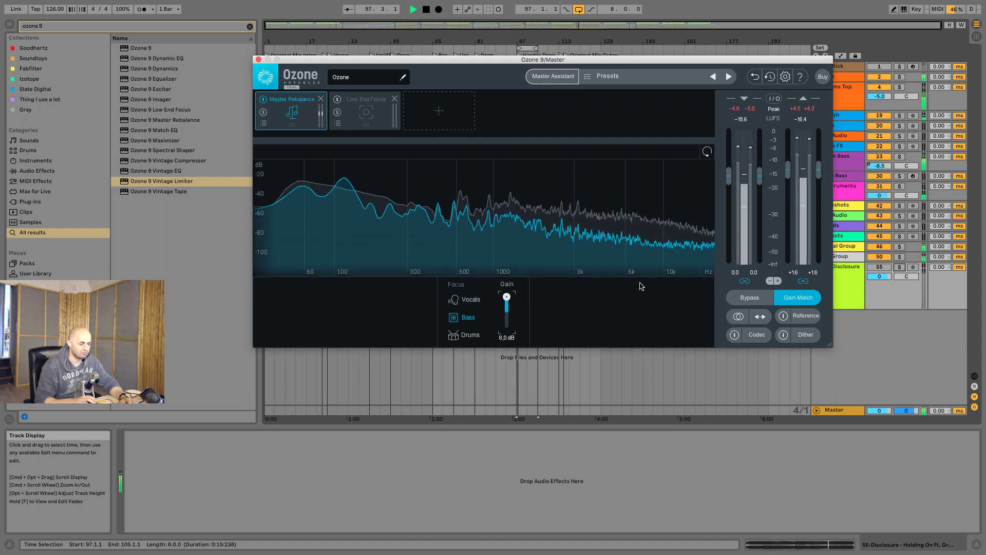
{"action": "left_click", "coordinate": [747, 299]}
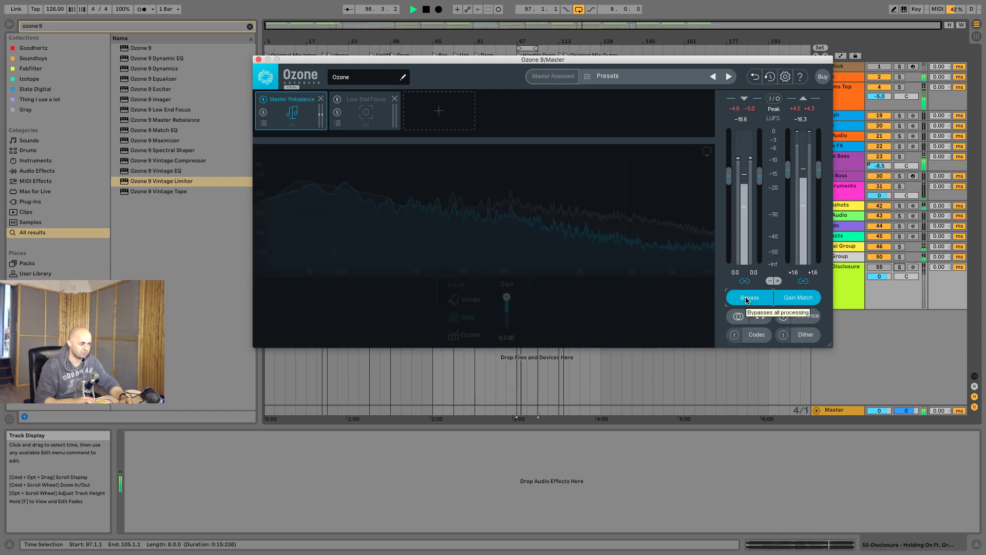
{"action": "left_click", "coordinate": [748, 299]}
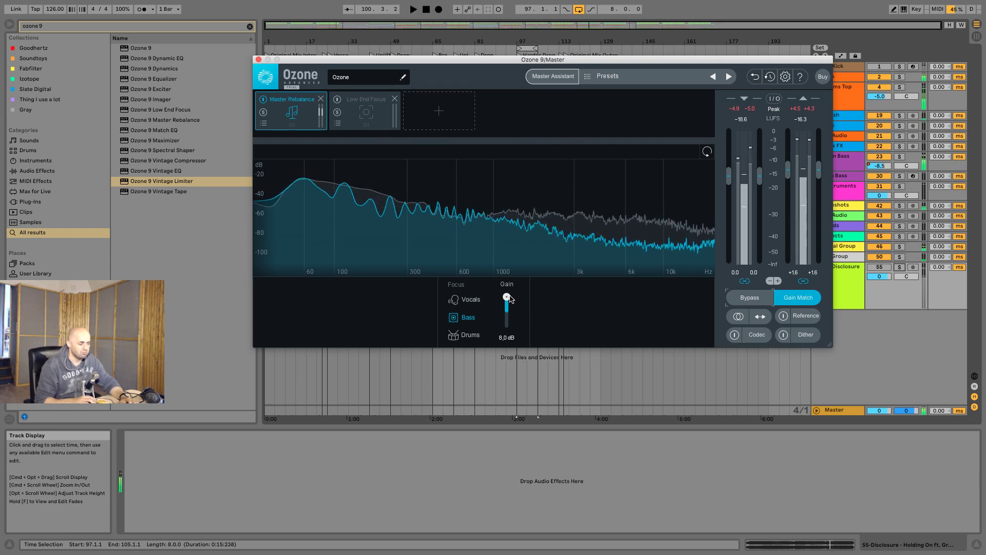
Step: Cut the Bass gain to -8.0 dB and compare the playback with the bypassed signal
{"action": "left_click_drag", "start_coordinate": [507, 298], "coordinate": [506, 330]}
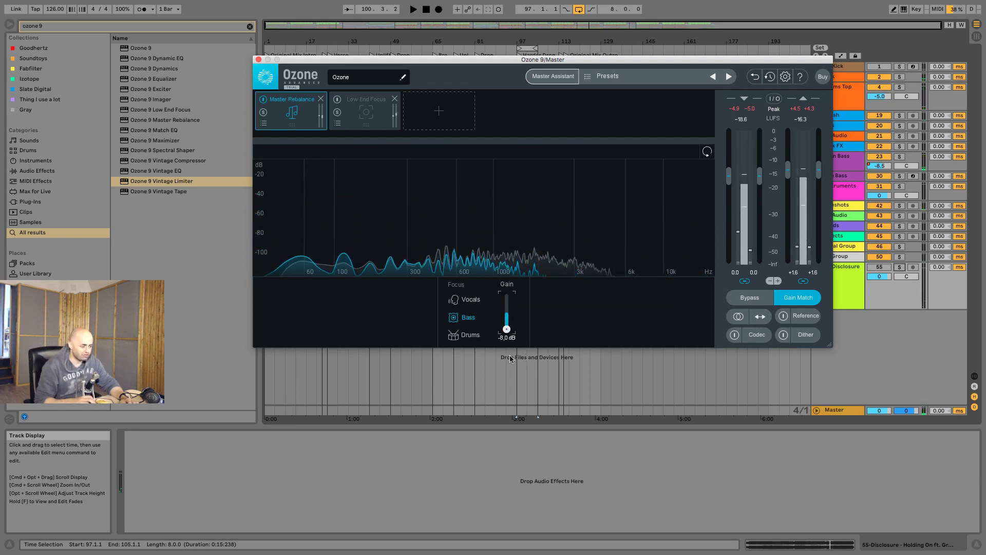
{"action": "key", "text": "space"}
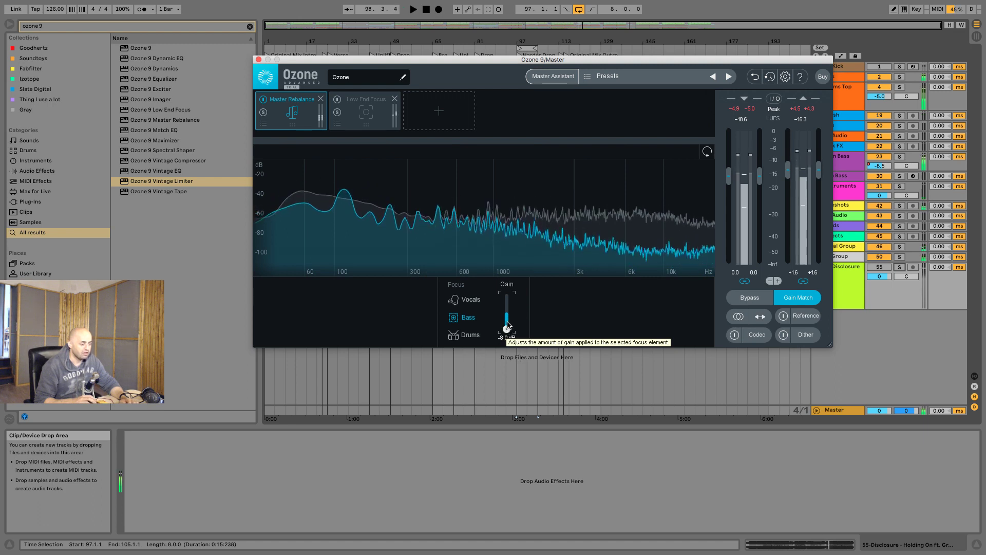
{"action": "key", "text": "space"}
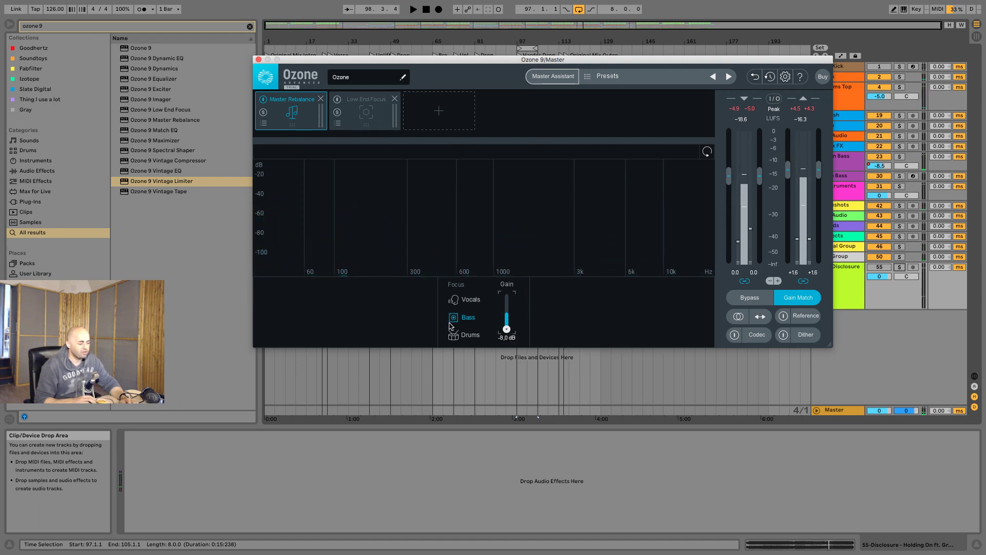
{"action": "double_click", "coordinate": [507, 330]}
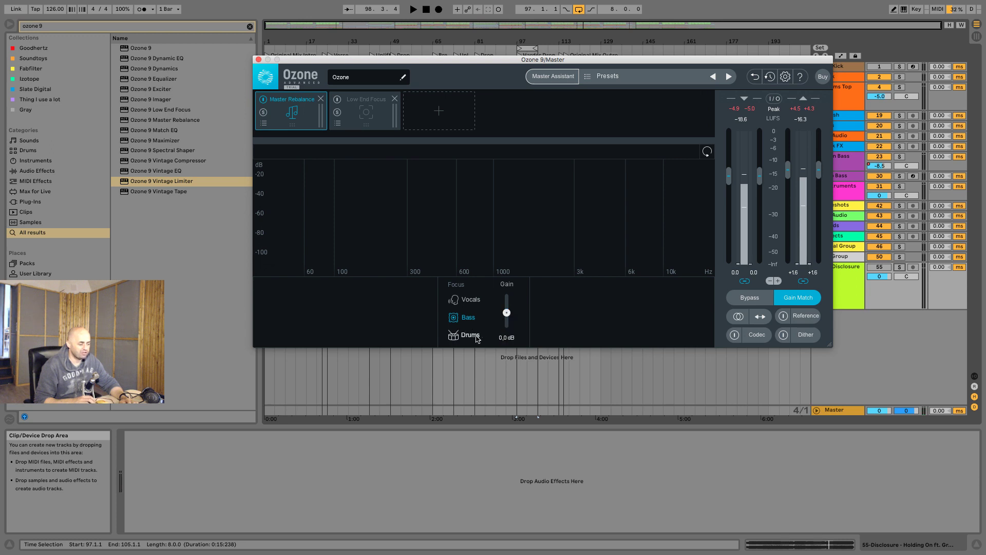
{"action": "left_click_drag", "start_coordinate": [506, 312], "coordinate": [506, 328]}
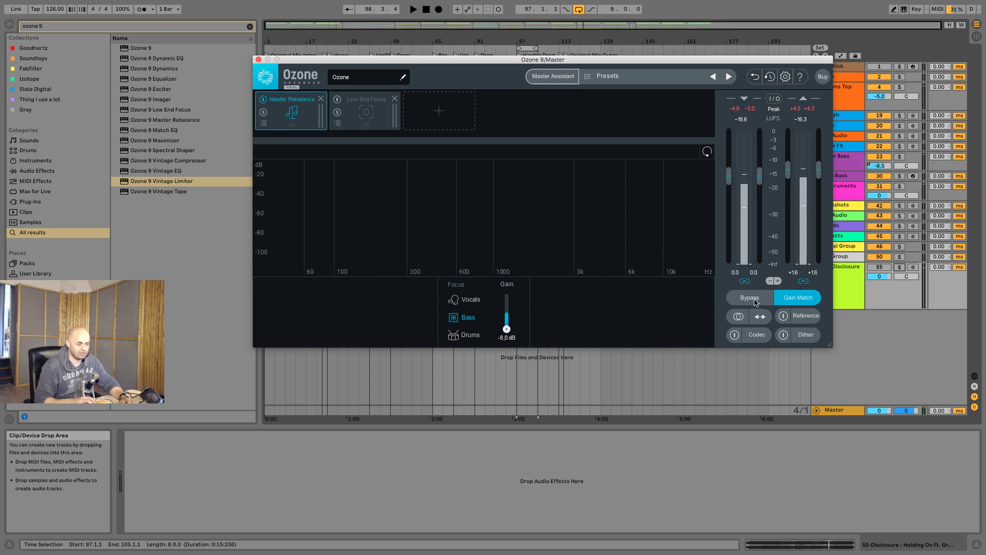
{"action": "key", "text": "space"}
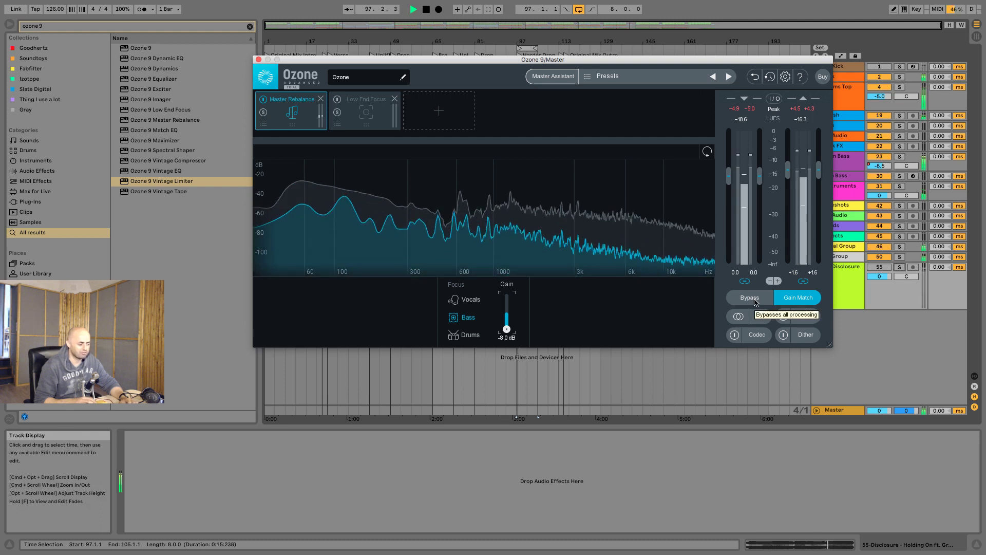
{"action": "left_click", "coordinate": [755, 302]}
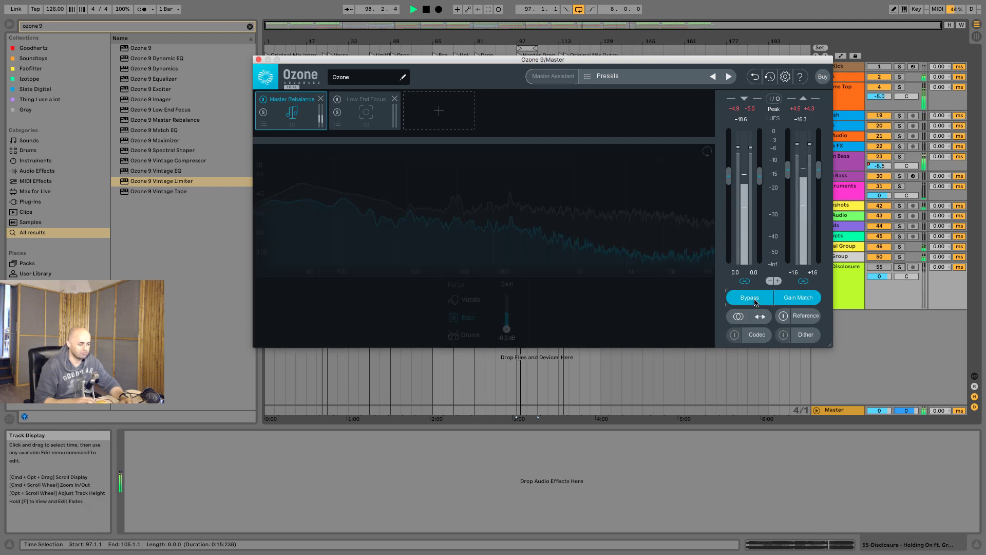
{"action": "left_click", "coordinate": [740, 301]}
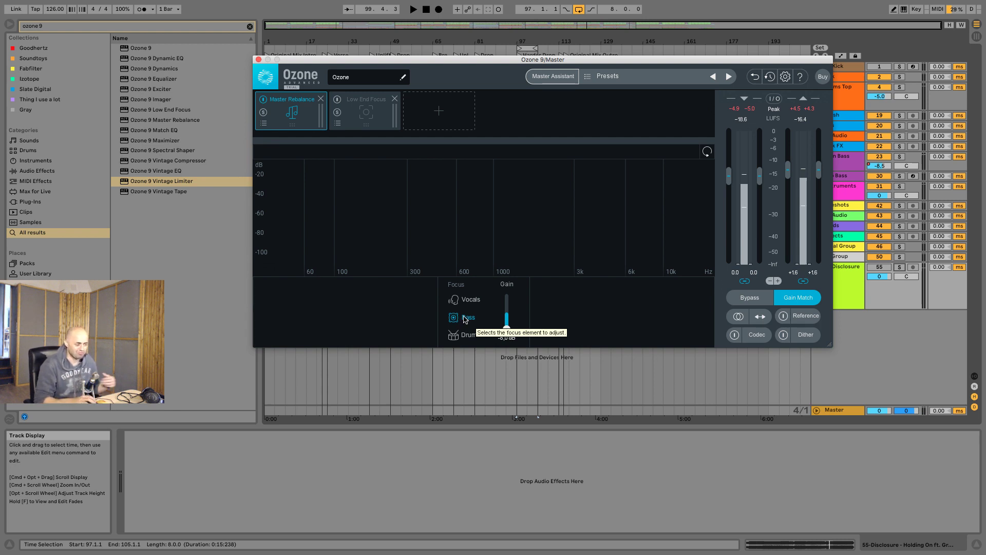
Step: Return the Bass gain to 0.0 dB, and set the Drums focus to 8.0 dB gain
{"action": "left_click_drag", "start_coordinate": [507, 327], "coordinate": [507, 317]}
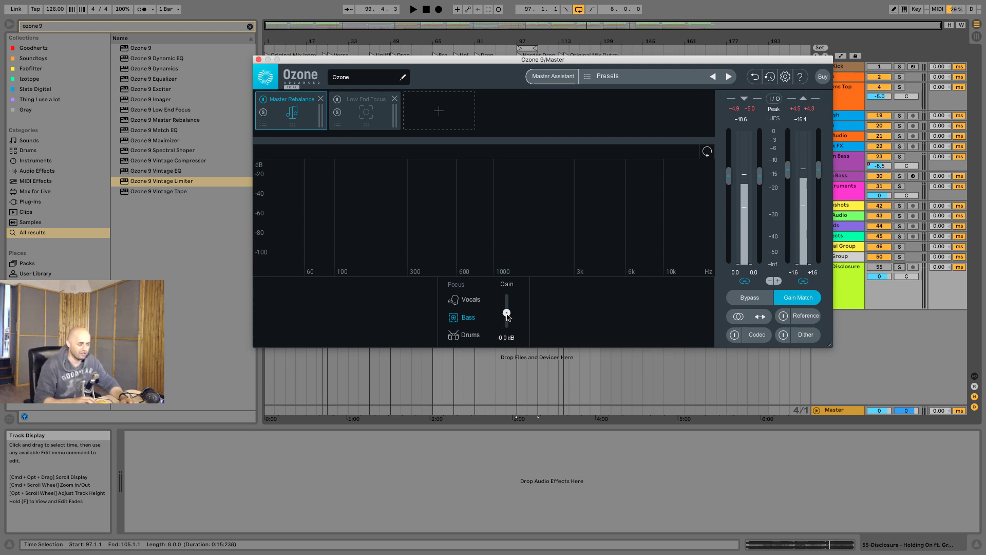
{"action": "left_click_drag", "start_coordinate": [507, 317], "coordinate": [507, 319]}
{"action": "left_click", "coordinate": [469, 335]}
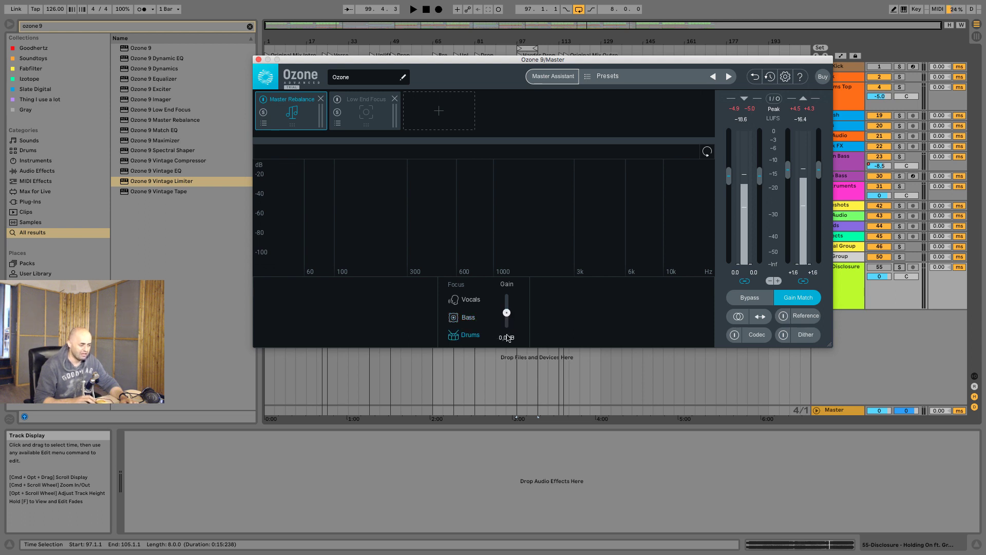
{"action": "left_click_drag", "start_coordinate": [506, 313], "coordinate": [507, 296]}
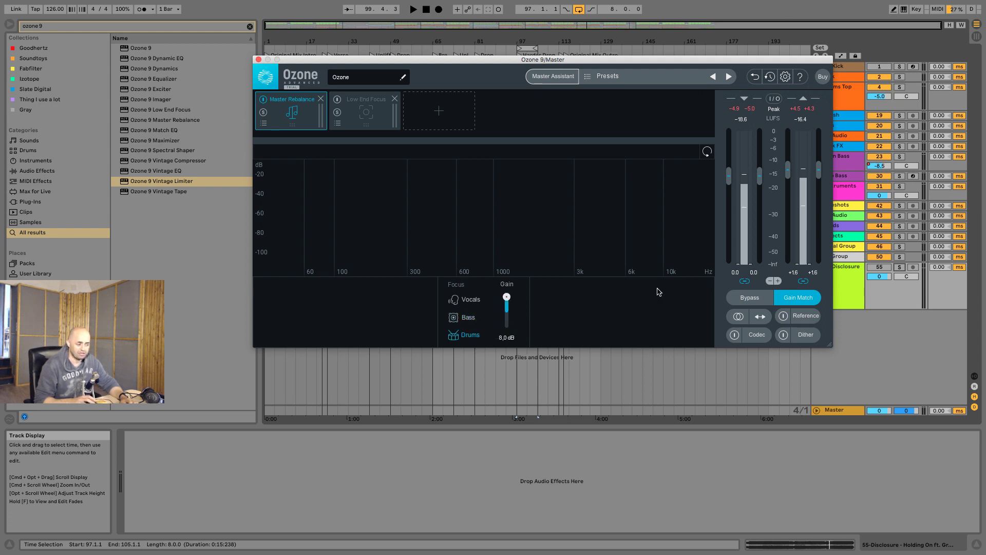
Step: Play the loop and compare the boosted drums with the bypassed signal
{"action": "key", "text": "space"}
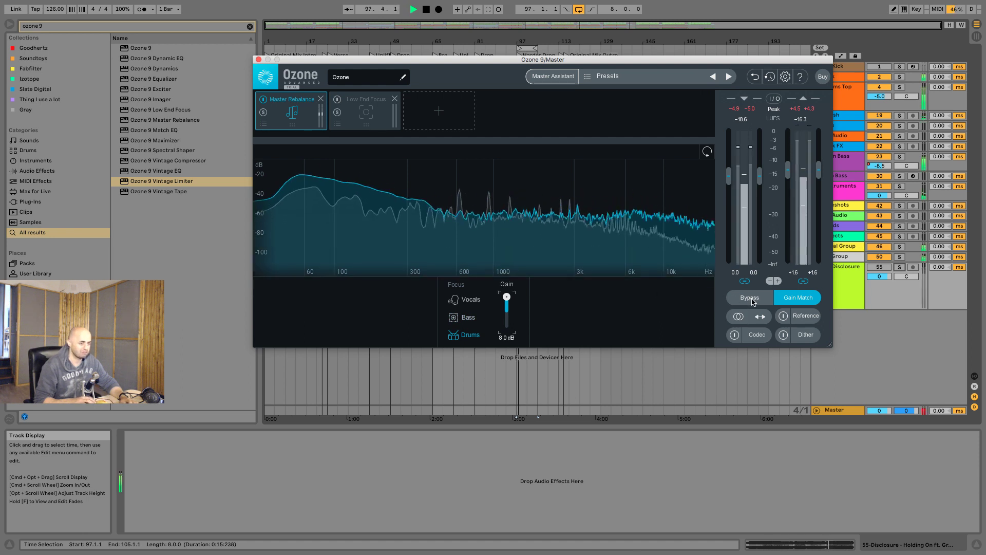
{"action": "left_click", "coordinate": [752, 304]}
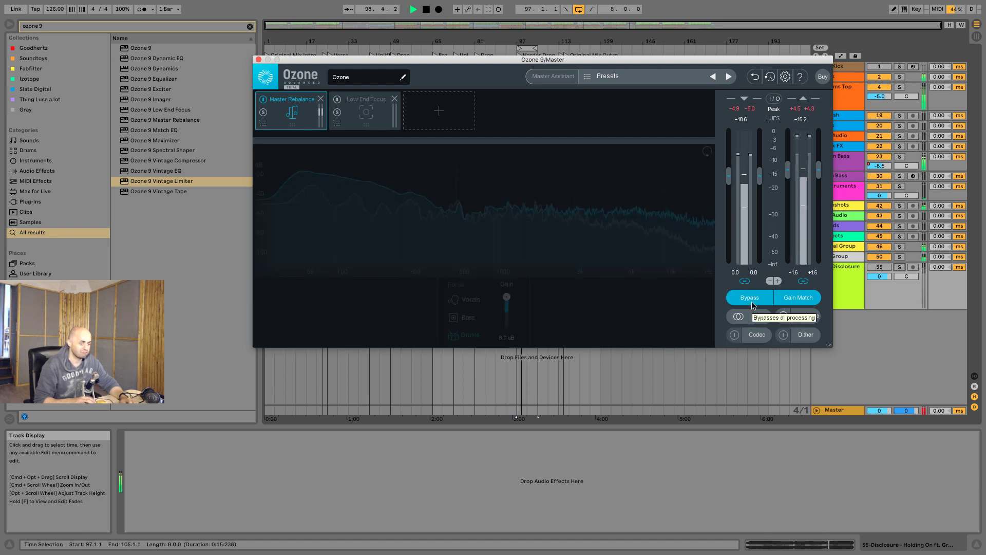
{"action": "left_click", "coordinate": [752, 304]}
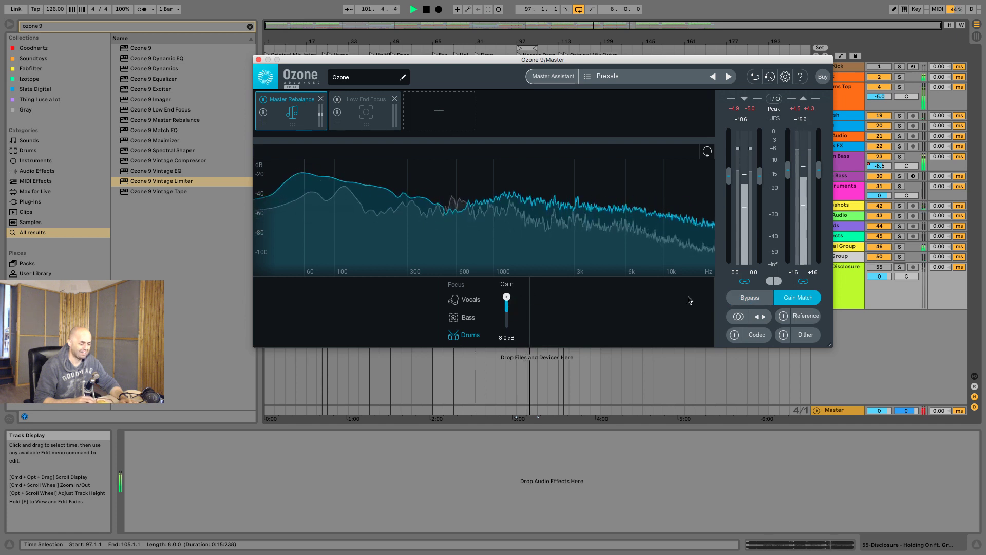
{"action": "left_click", "coordinate": [742, 301]}
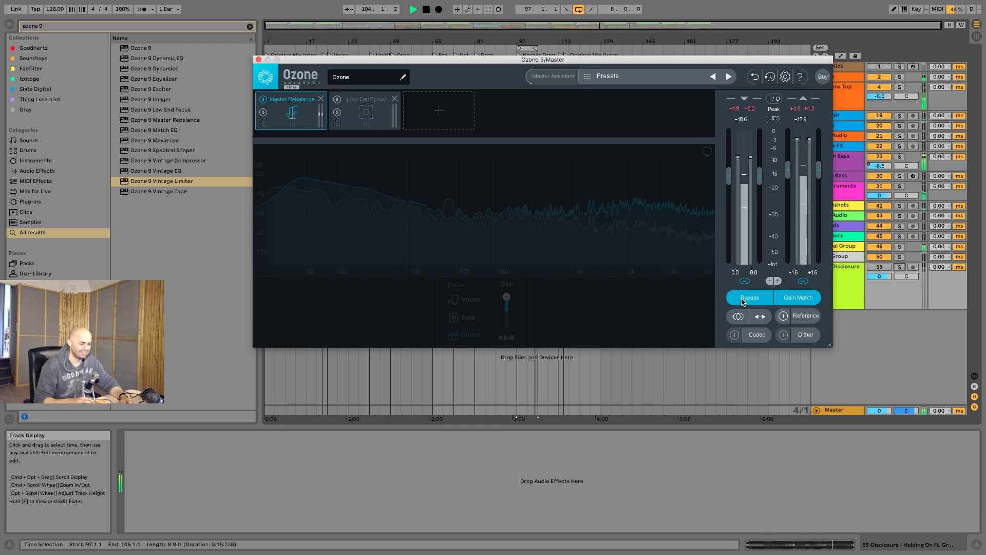
{"action": "left_click", "coordinate": [742, 301]}
Step: Cut the Drums gain to -8.0 dB and compare it with the bypassed signal during playback
{"action": "left_click_drag", "start_coordinate": [507, 297], "coordinate": [505, 329]}
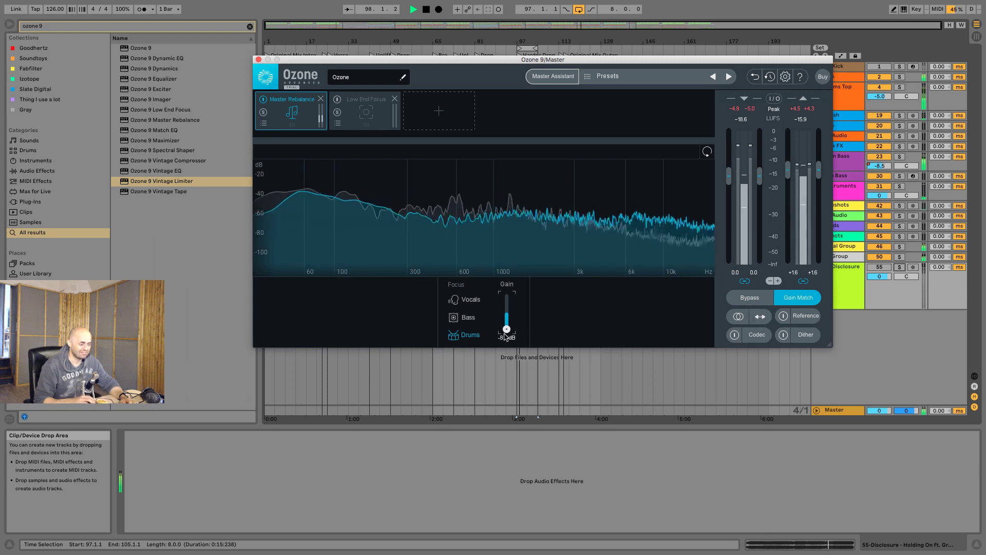
{"action": "left_click", "coordinate": [750, 298]}
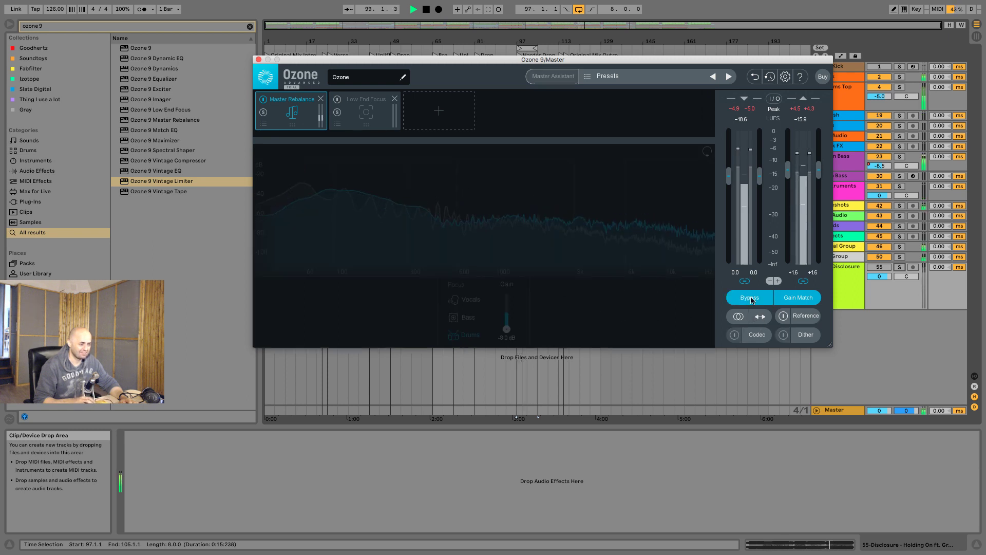
{"action": "left_click", "coordinate": [750, 298]}
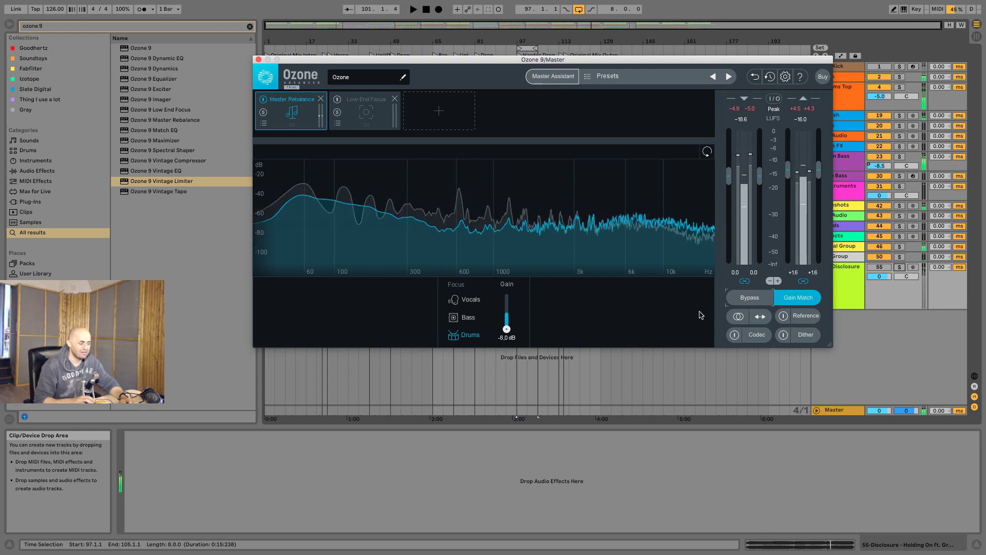
Step: Reset the Drums gain to 0.0 dB and return the Master Rebalance focus to Vocals at 0.0 dB
{"action": "left_click", "coordinate": [507, 328], "text": "alt"}
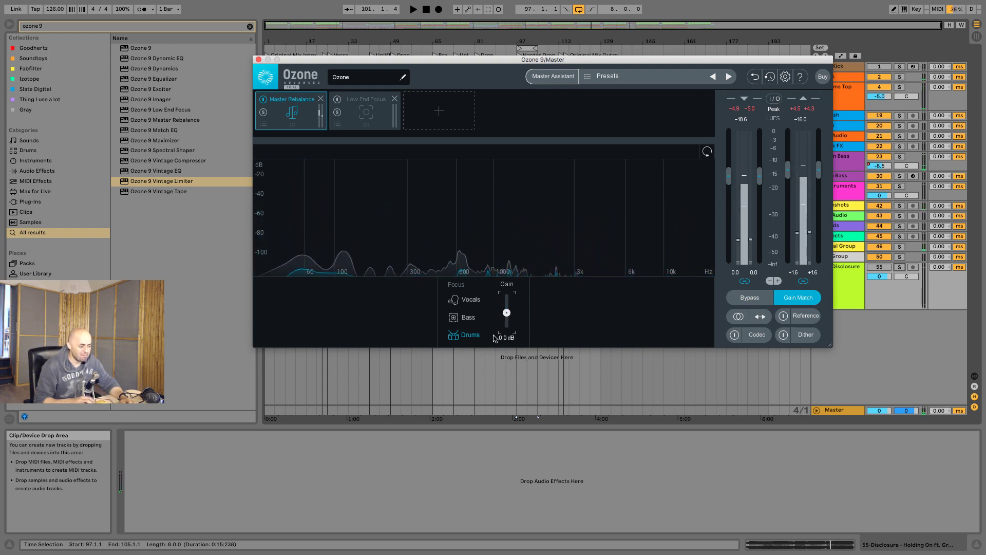
{"action": "left_click", "coordinate": [465, 301]}
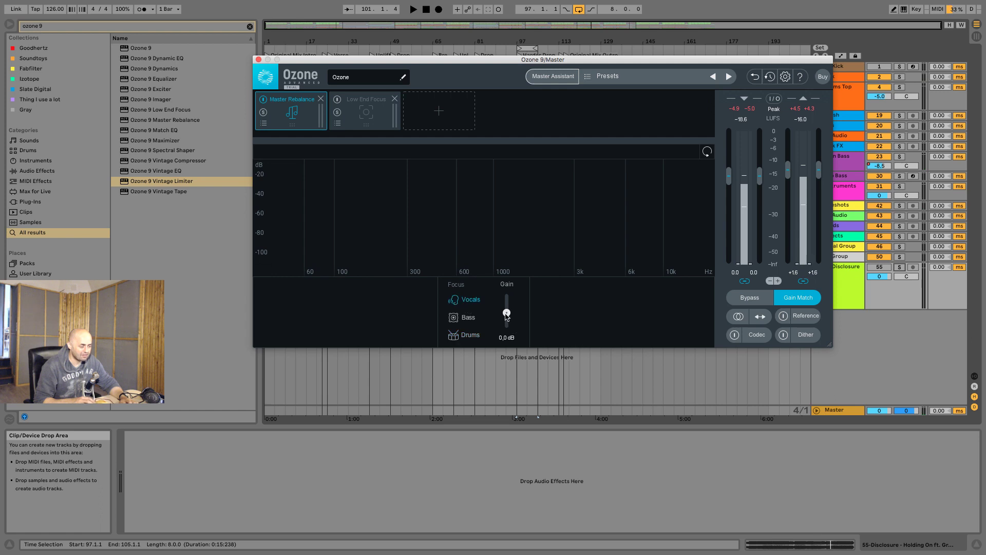
{"action": "left_click_drag", "start_coordinate": [506, 311], "coordinate": [505, 312]}
{"action": "left_click", "coordinate": [468, 335]}
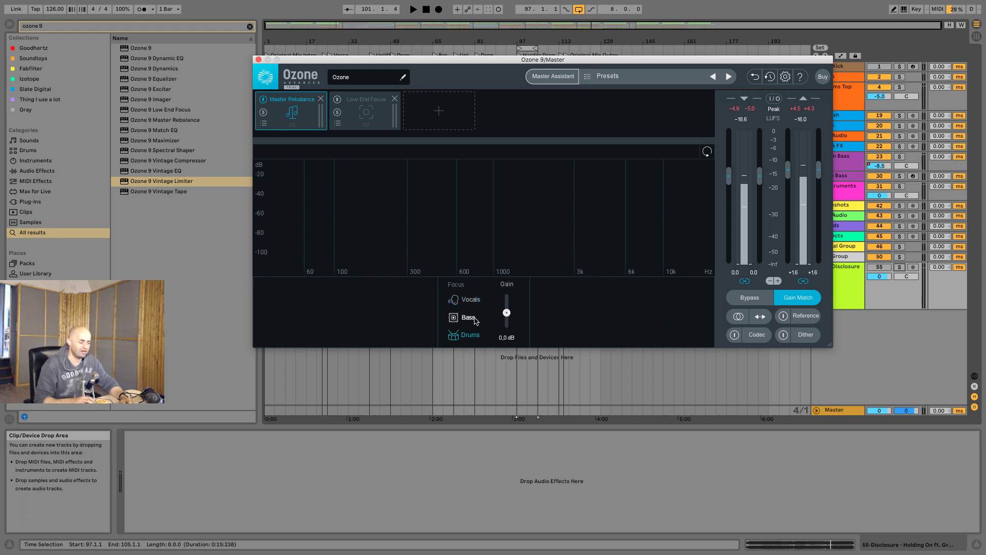
{"action": "left_click", "coordinate": [470, 299]}
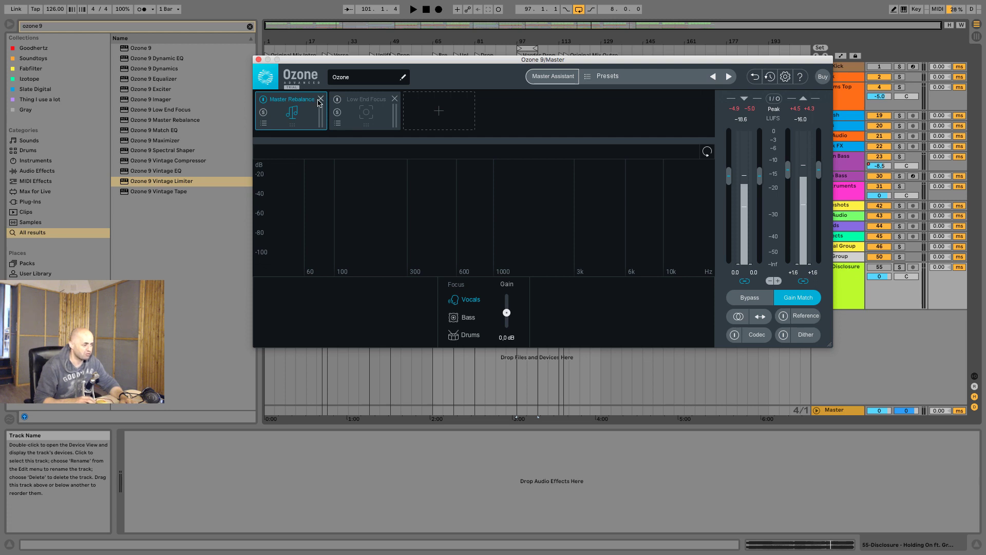
{"action": "left_click_drag", "start_coordinate": [506, 313], "coordinate": [509, 316]}
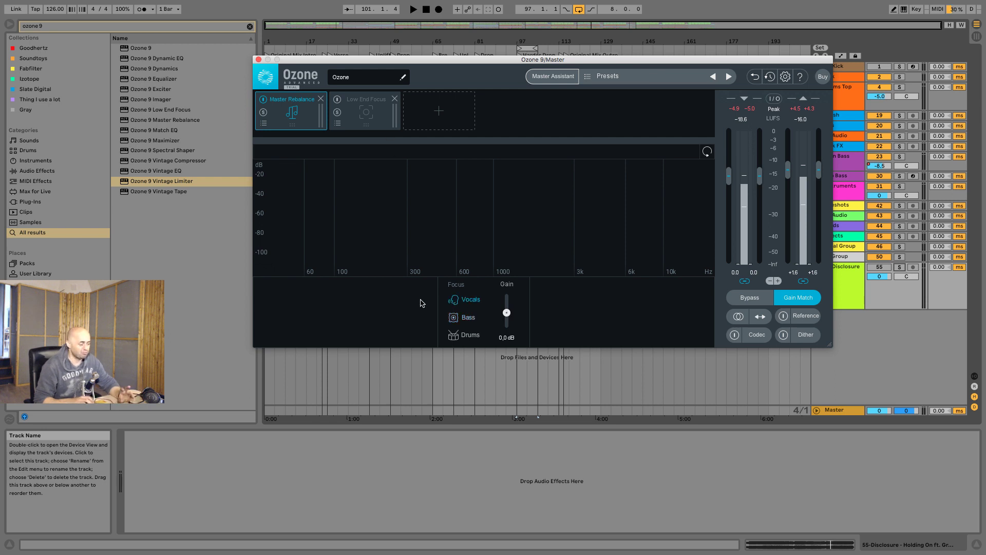
Step: Remove Master Rebalance from the chain and extend the upper limit of the Low End Focus range to 300 Hz
{"action": "left_click", "coordinate": [321, 99]}
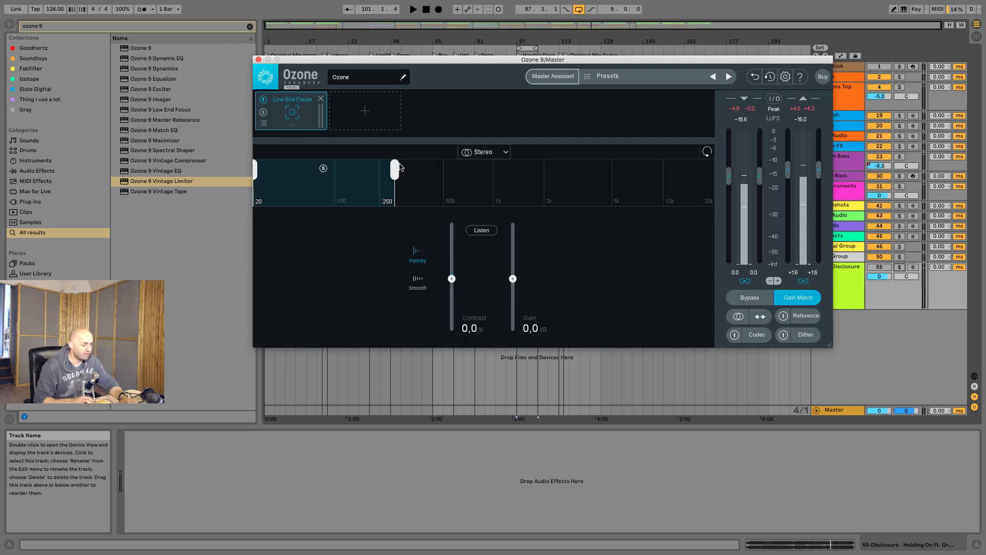
{"action": "left_click_drag", "start_coordinate": [399, 166], "coordinate": [408, 169]}
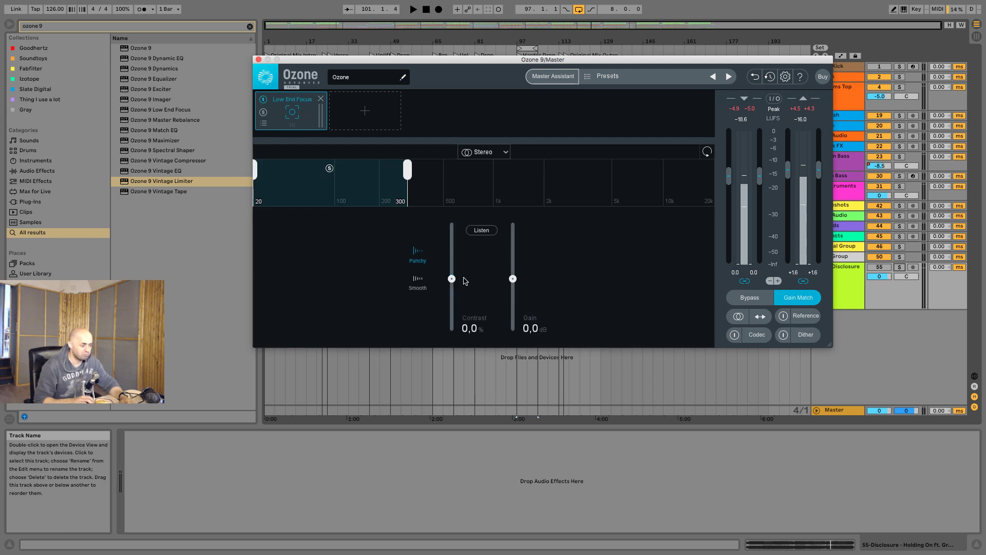
Step: Play the loop and raise the Low End Focus Contrast in Punchy mode to 73.1%, continuing up to 100%
{"action": "left_click_drag", "start_coordinate": [451, 278], "coordinate": [451, 240]}
{"action": "left_click", "coordinate": [481, 230]}
{"action": "key", "text": "space"}
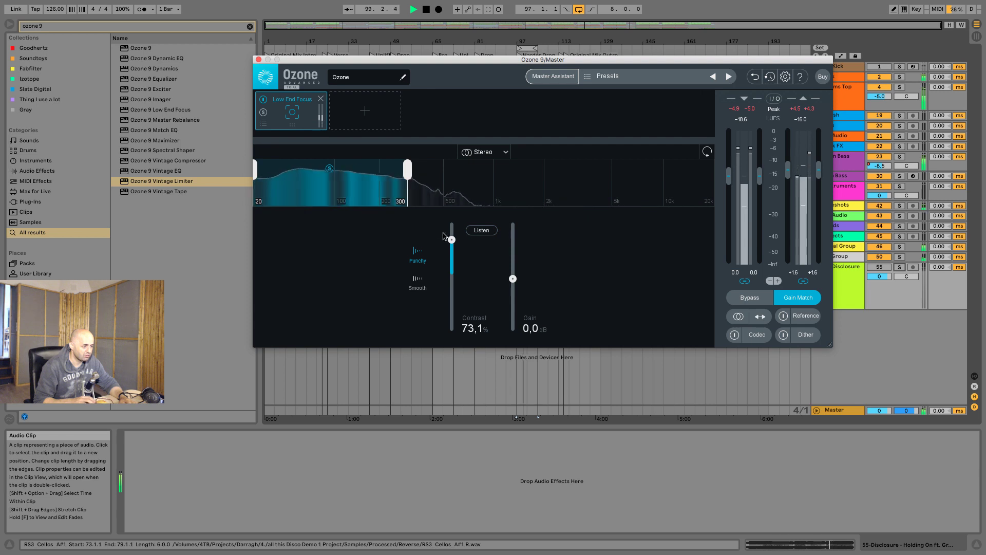
{"action": "mouse_move", "coordinate": [443, 236]}
{"action": "left_mouse_down"}
{"action": "mouse_move", "coordinate": [449, 221]}
{"action": "mouse_move", "coordinate": [453, 350]}
{"action": "mouse_move", "coordinate": [451, 227]}
{"action": "left_mouse_up"}
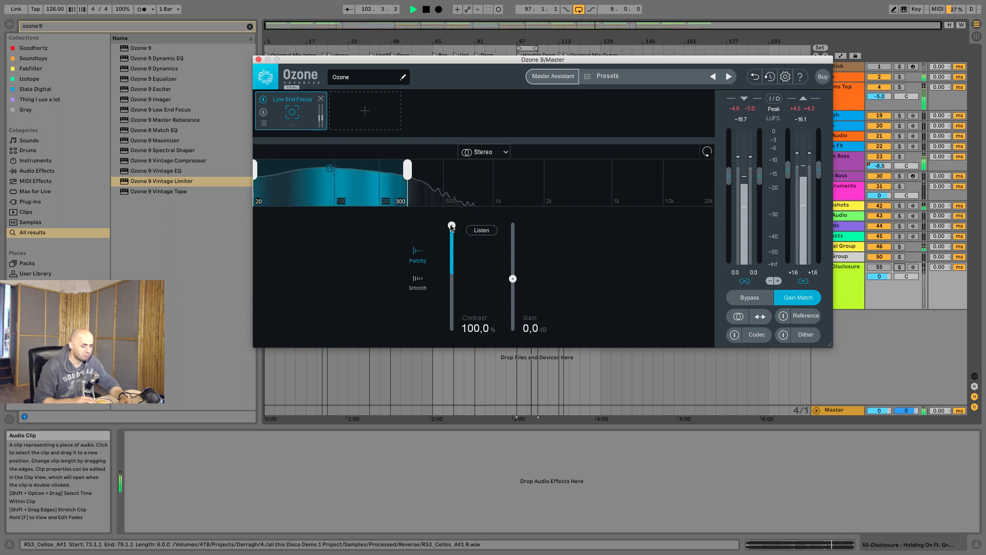
Step: Audition the Low End Focus at -100% Contrast in Punchy mode, and reset the Contrast to 0% with Smooth mode selected
{"action": "left_click_drag", "start_coordinate": [452, 227], "coordinate": [451, 332]}
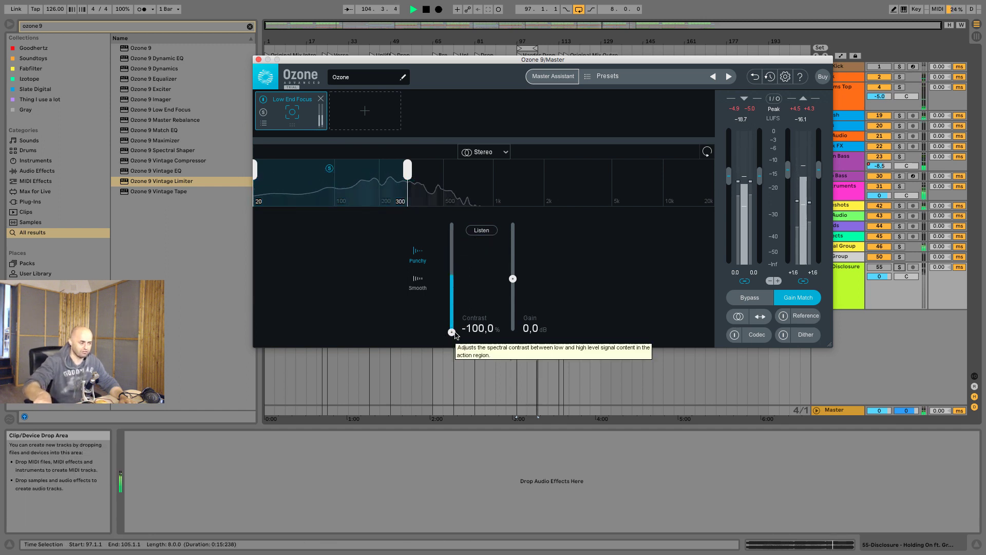
{"action": "left_click_drag", "start_coordinate": [452, 332], "coordinate": [441, 386]}
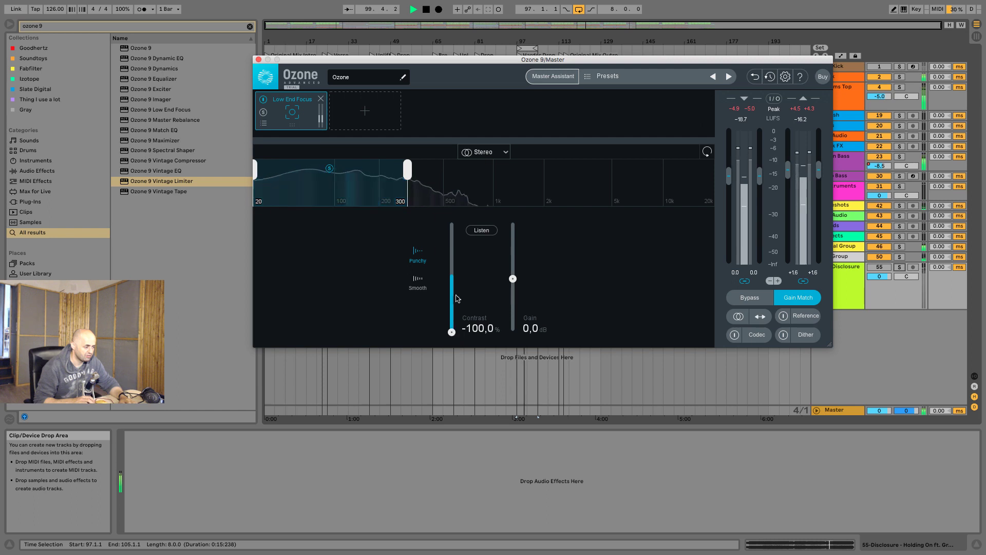
{"action": "left_click_drag", "start_coordinate": [452, 332], "coordinate": [444, 401]}
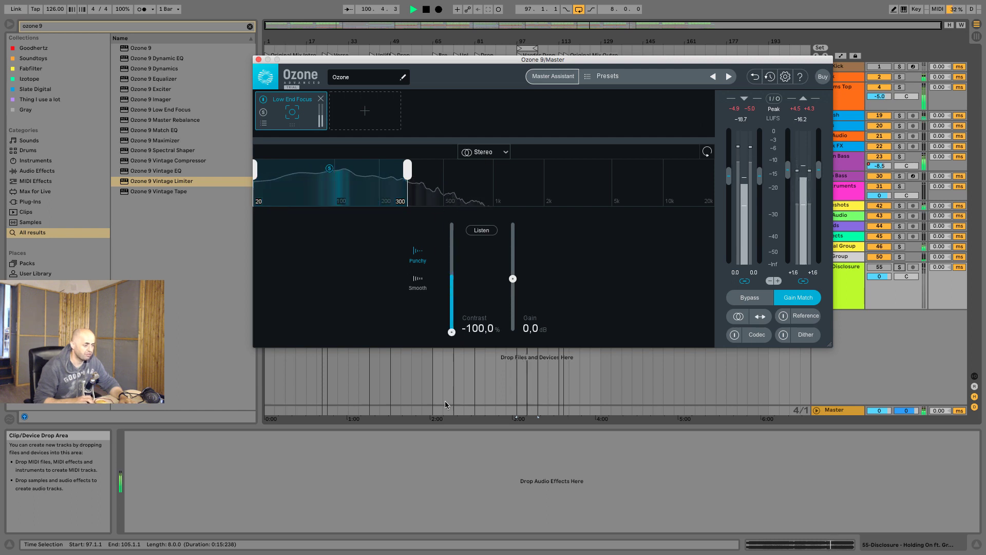
{"action": "left_click_drag", "start_coordinate": [452, 332], "coordinate": [452, 278]}
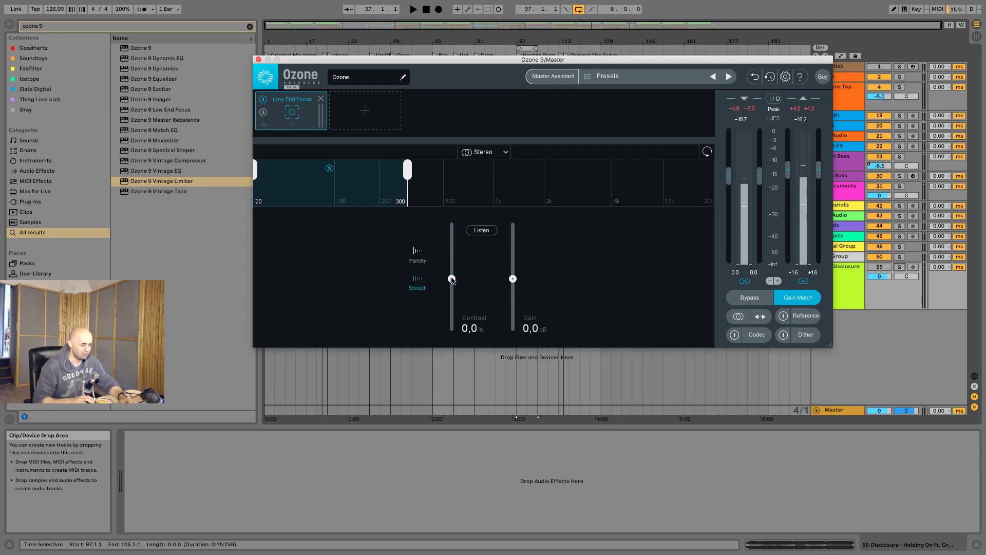
Step: Audition the loop in Smooth mode with Contrast at -100%, and return the Contrast to 0%
{"action": "key", "text": "space"}
{"action": "left_click_drag", "start_coordinate": [451, 280], "coordinate": [451, 331]}
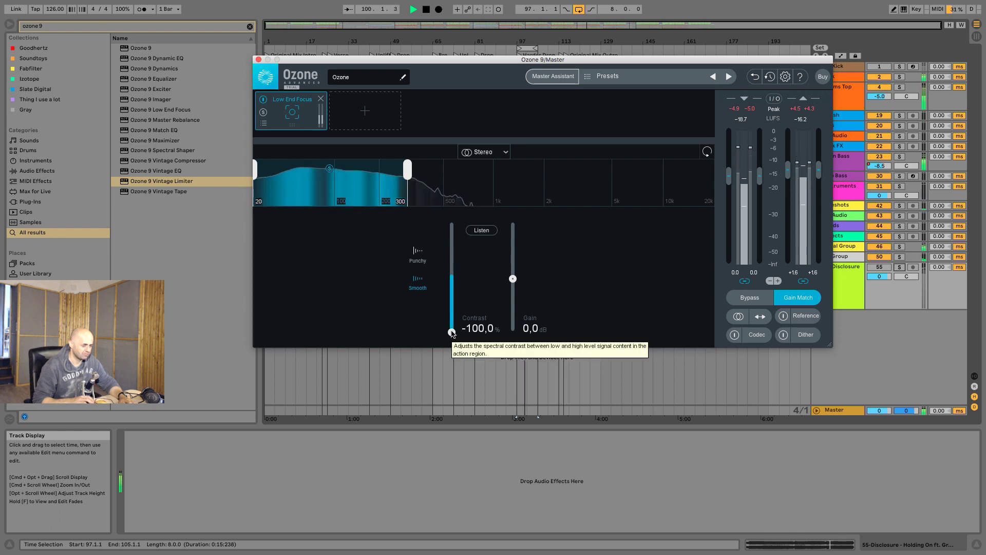
{"action": "left_click_drag", "start_coordinate": [451, 332], "coordinate": [452, 278]}
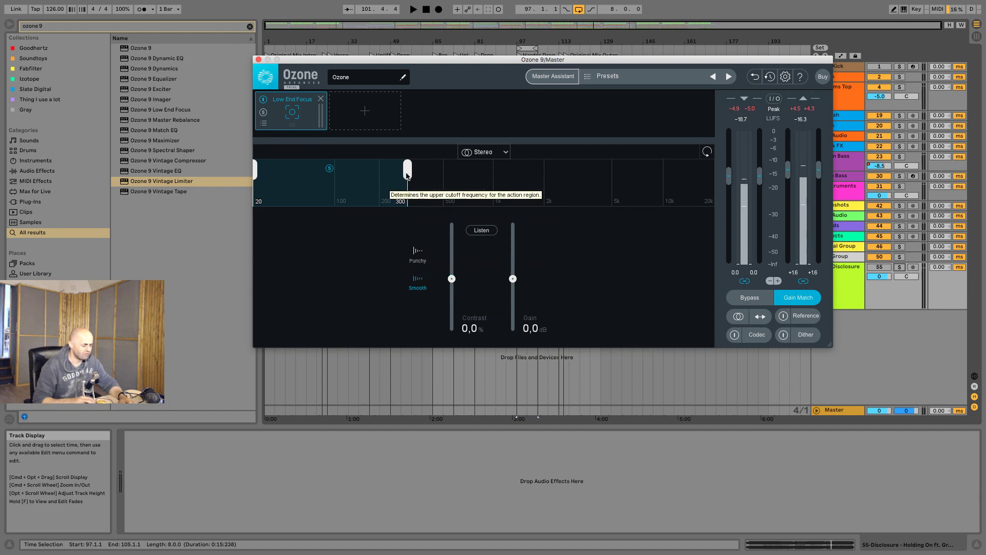
Step: Reduce the upper limit of the Low End Focus range to 100 Hz and set the Contrast to 60.6%
{"action": "left_click_drag", "start_coordinate": [407, 176], "coordinate": [334, 190]}
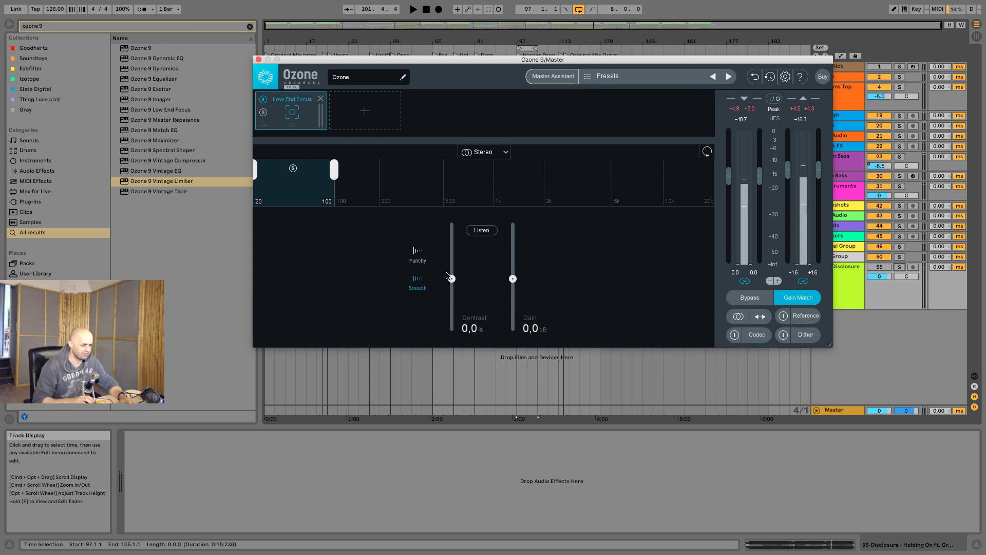
{"action": "left_click_drag", "start_coordinate": [452, 278], "coordinate": [452, 254]}
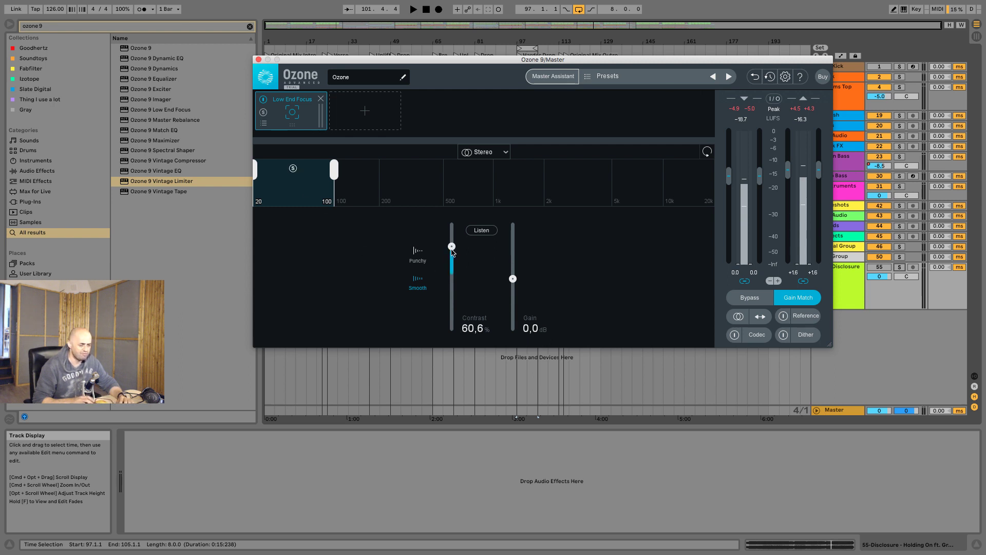
Step: Play the loop and compare the Smooth low end focus with the bypassed signal
{"action": "key", "text": "space"}
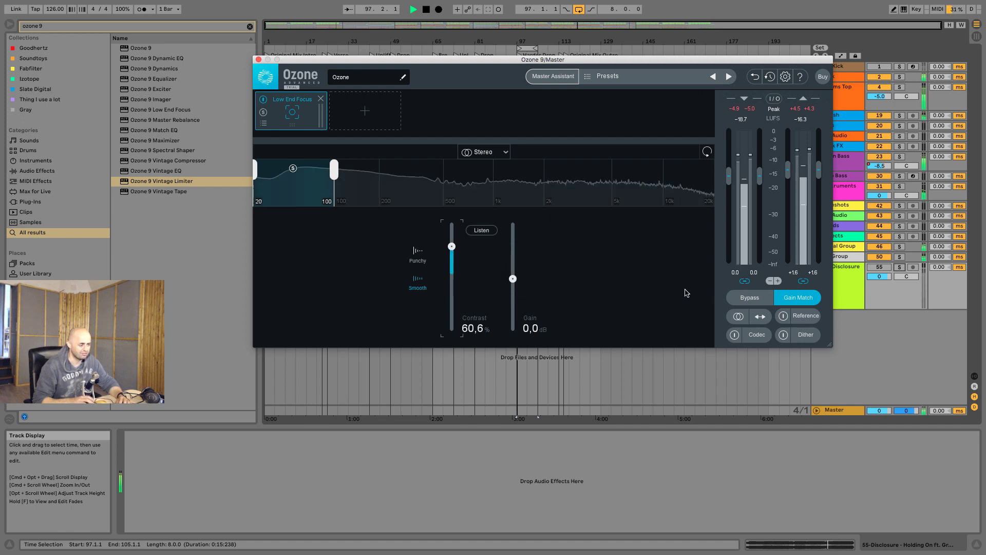
{"action": "left_click", "coordinate": [751, 298]}
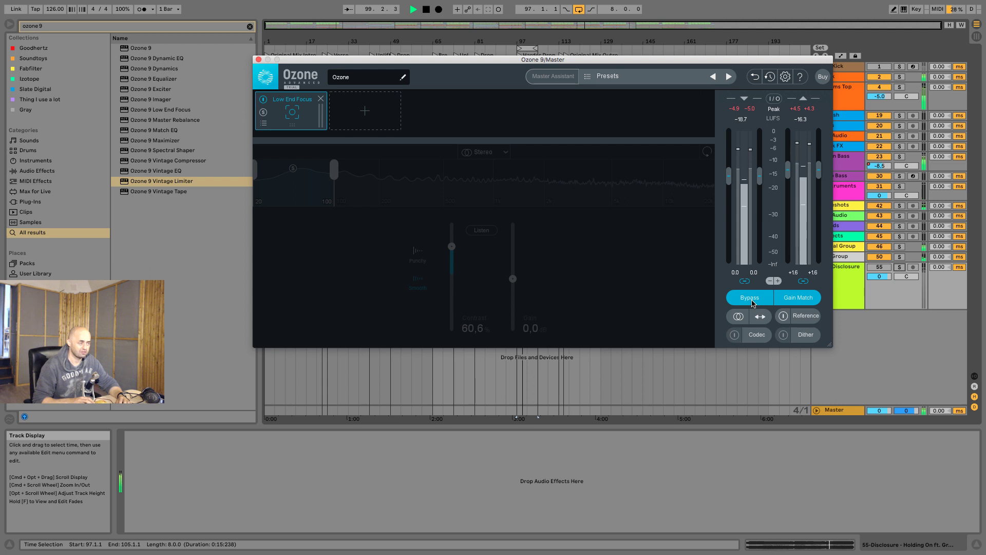
{"action": "left_click", "coordinate": [751, 298]}
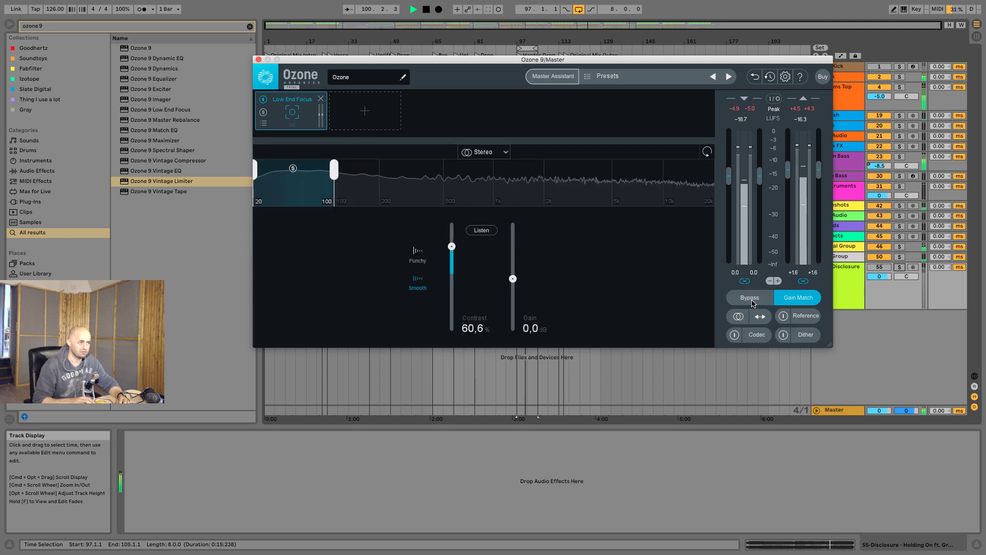
{"action": "left_click", "coordinate": [753, 303]}
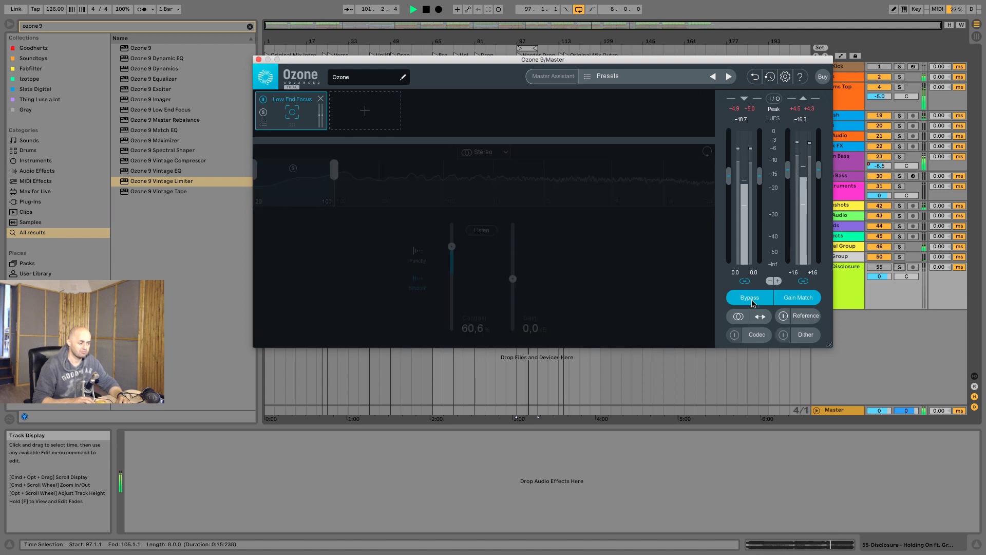
{"action": "left_click", "coordinate": [750, 298]}
Step: Switch Low End Focus from Stereo to MidSide processing and compare the Mid channel's effect with the bypassed signal during playback
{"action": "left_click", "coordinate": [484, 152]}
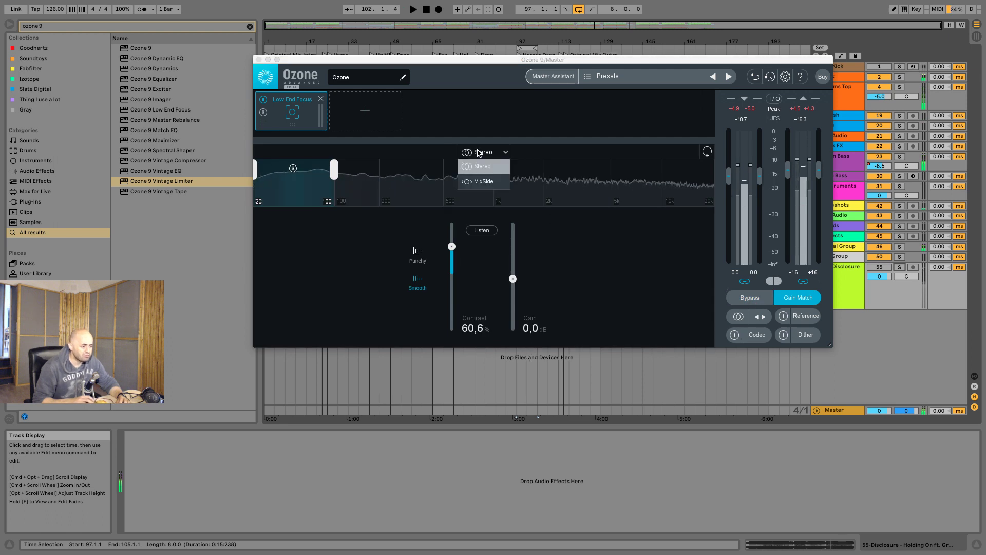
{"action": "left_click", "coordinate": [483, 181]}
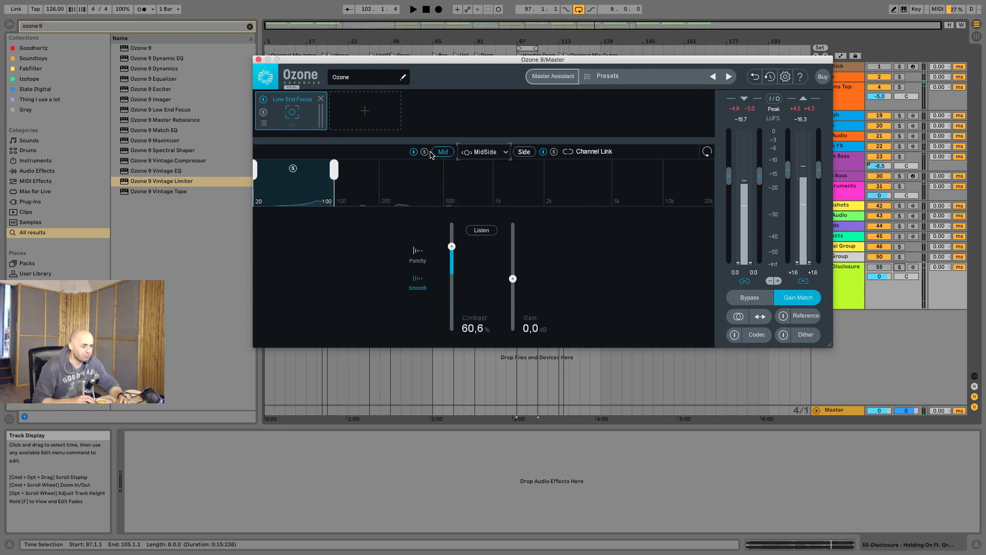
{"action": "key", "text": "space"}
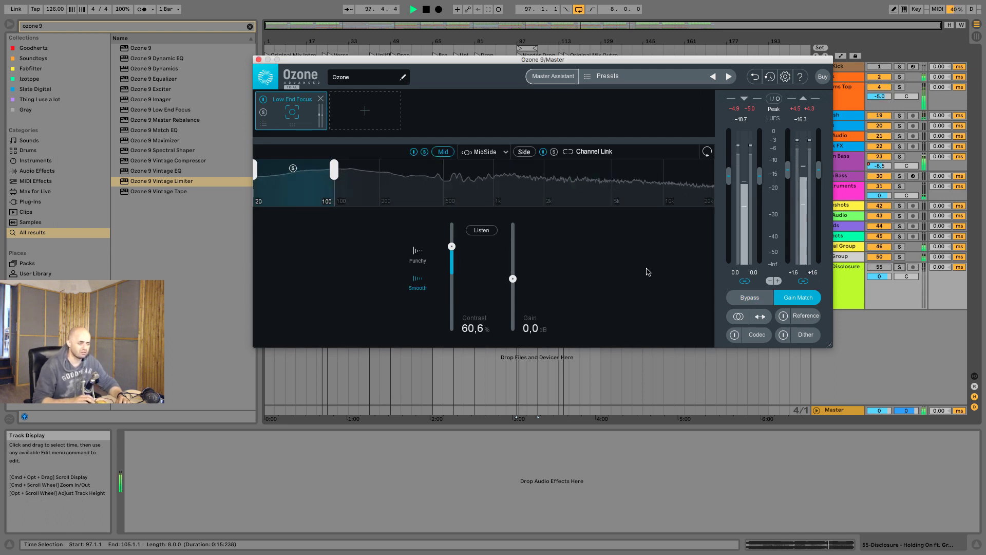
{"action": "left_click", "coordinate": [746, 299]}
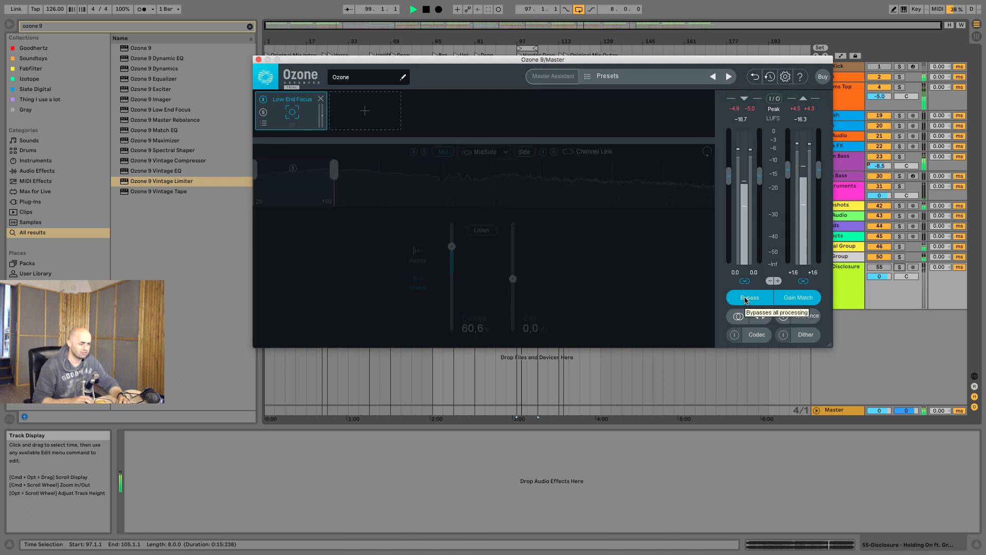
{"action": "left_click", "coordinate": [746, 299]}
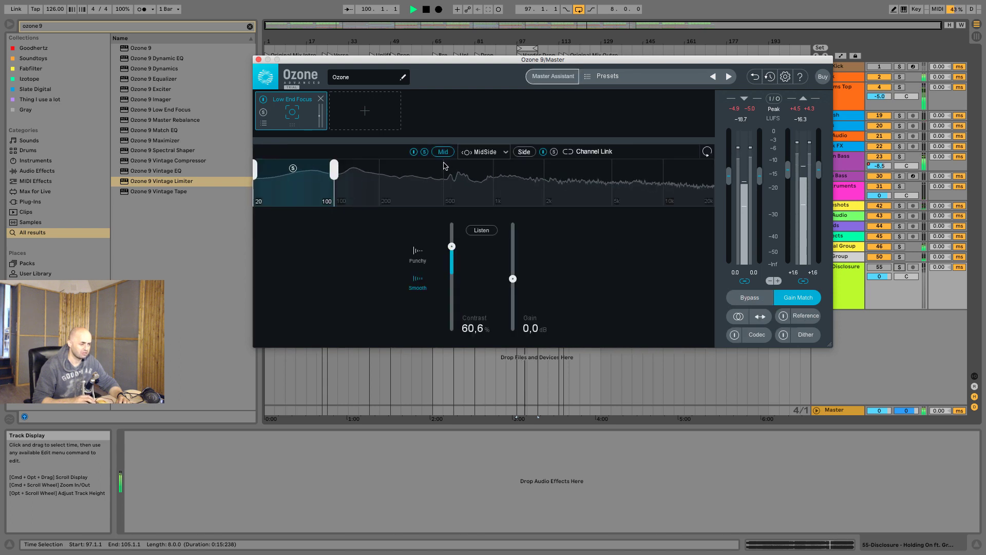
{"action": "left_click", "coordinate": [757, 301]}
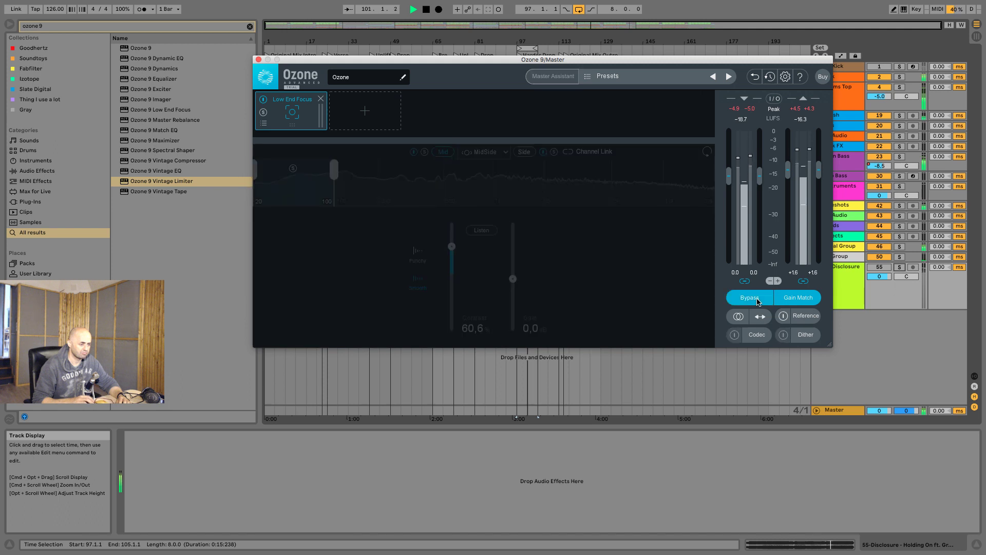
{"action": "left_click", "coordinate": [745, 299]}
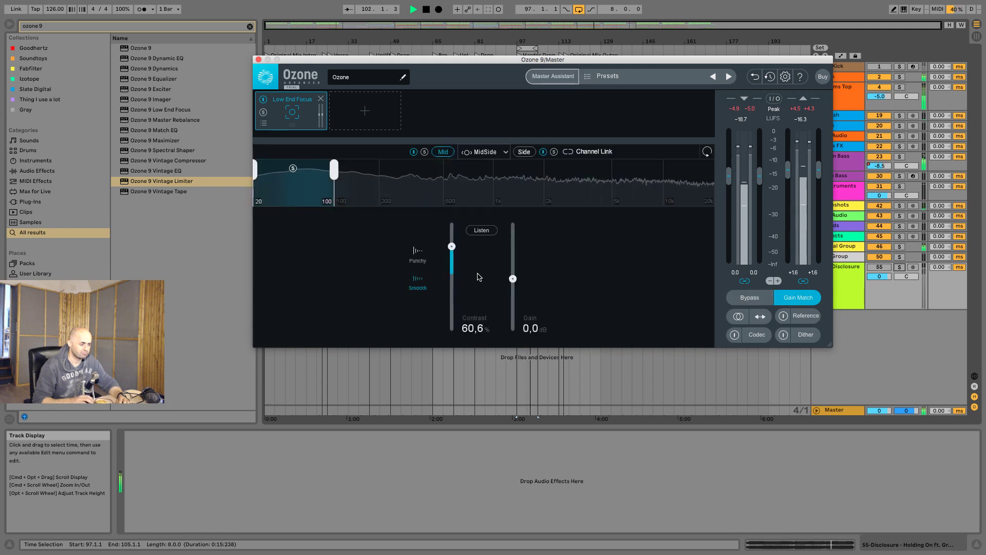
Step: Raise the Mid channel's Contrast to 80.8% and compare it with the bypassed signal during playback
{"action": "left_click_drag", "start_coordinate": [453, 252], "coordinate": [450, 239]}
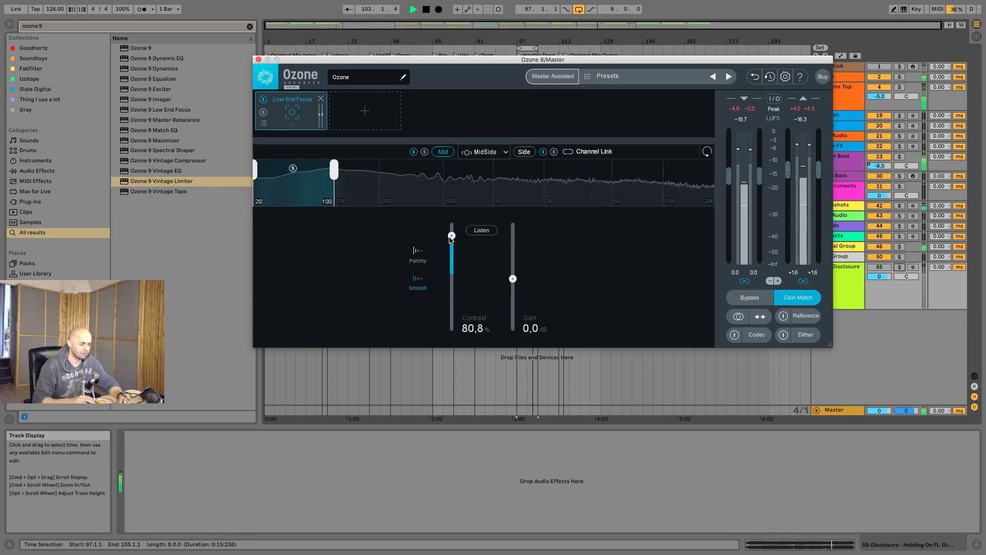
{"action": "left_click", "coordinate": [759, 302]}
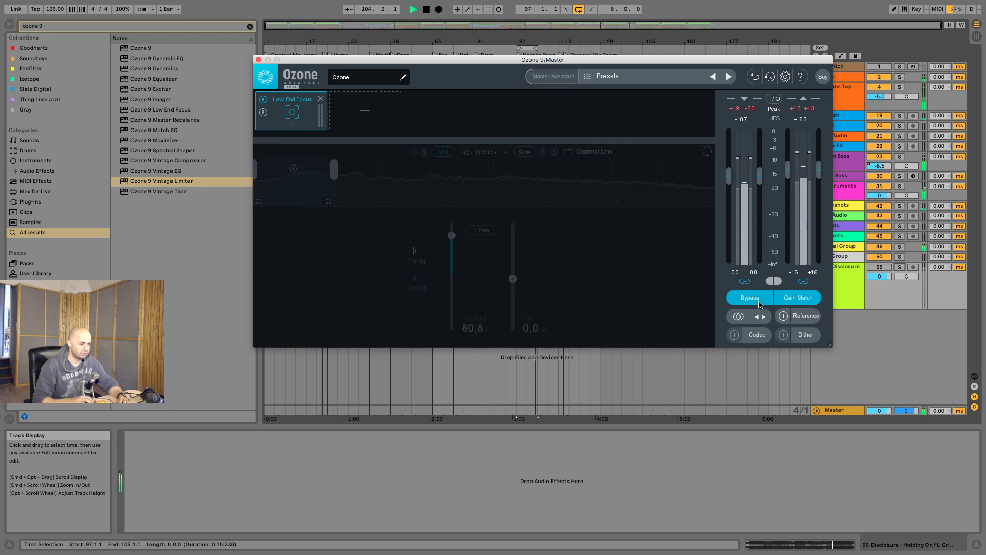
{"action": "left_click", "coordinate": [758, 302]}
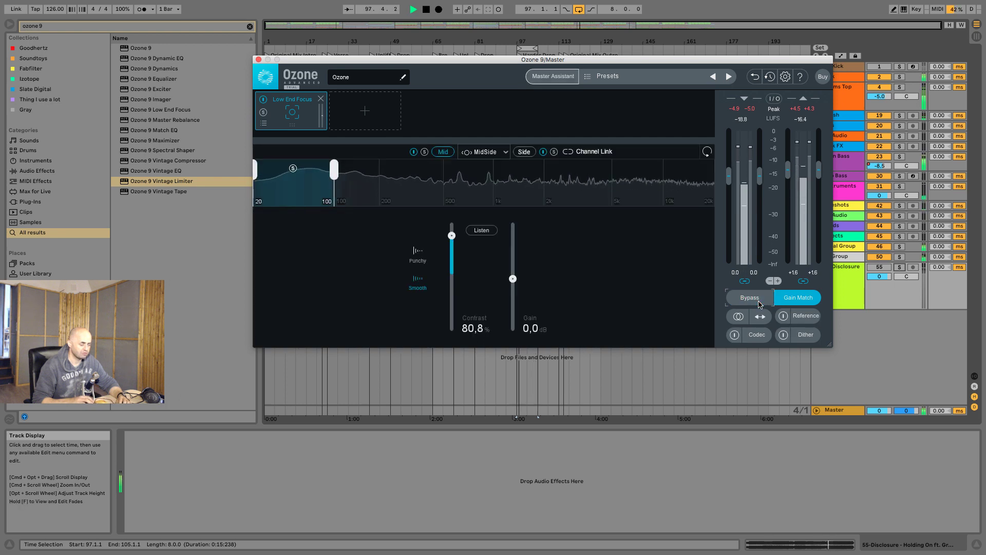
{"action": "left_click", "coordinate": [758, 302]}
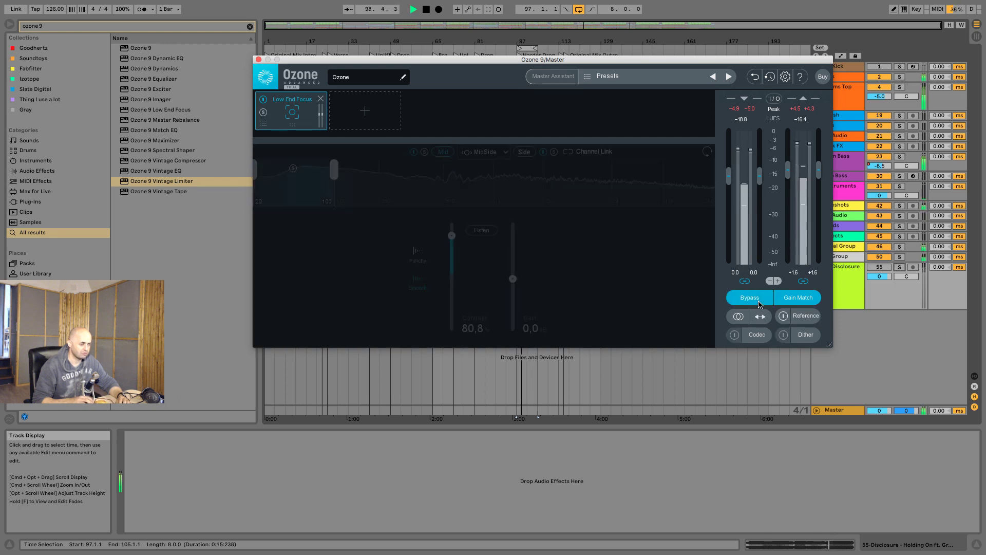
{"action": "left_click", "coordinate": [758, 302]}
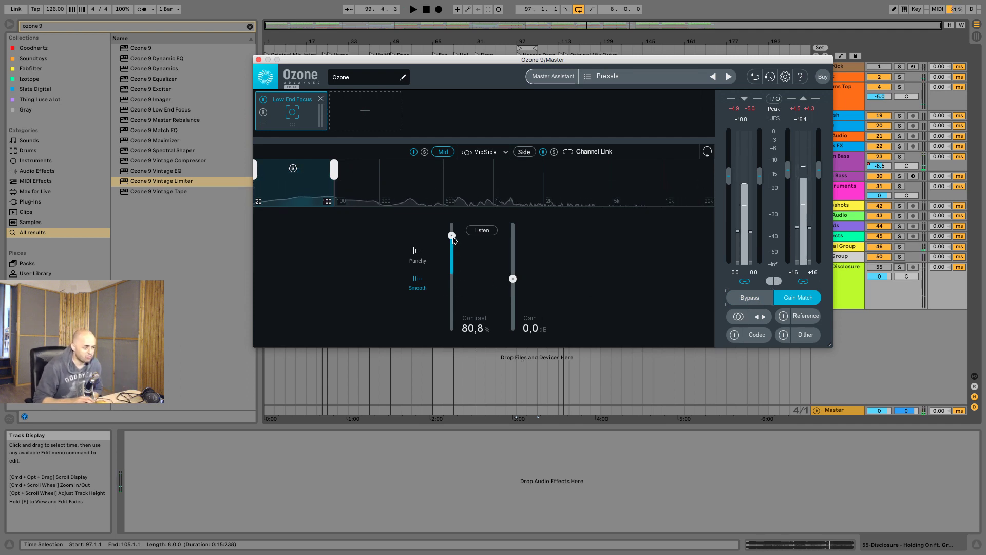
Step: Lower the Mid channel's Contrast to 65.4% and remove Low End Focus from the chain
{"action": "mouse_move", "coordinate": [452, 237]}
{"action": "left_mouse_down"}
{"action": "mouse_move", "coordinate": [454, 269]}
{"action": "mouse_move", "coordinate": [452, 243]}
{"action": "left_mouse_up"}
{"action": "double_click", "coordinate": [454, 268]}
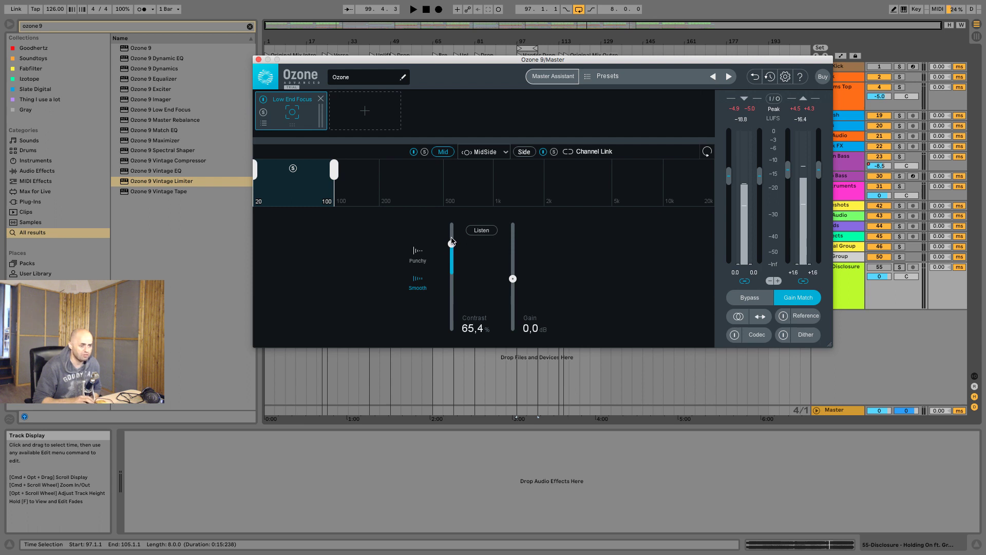
{"action": "left_click", "coordinate": [452, 244], "text": "alt"}
{"action": "left_click", "coordinate": [321, 98]}
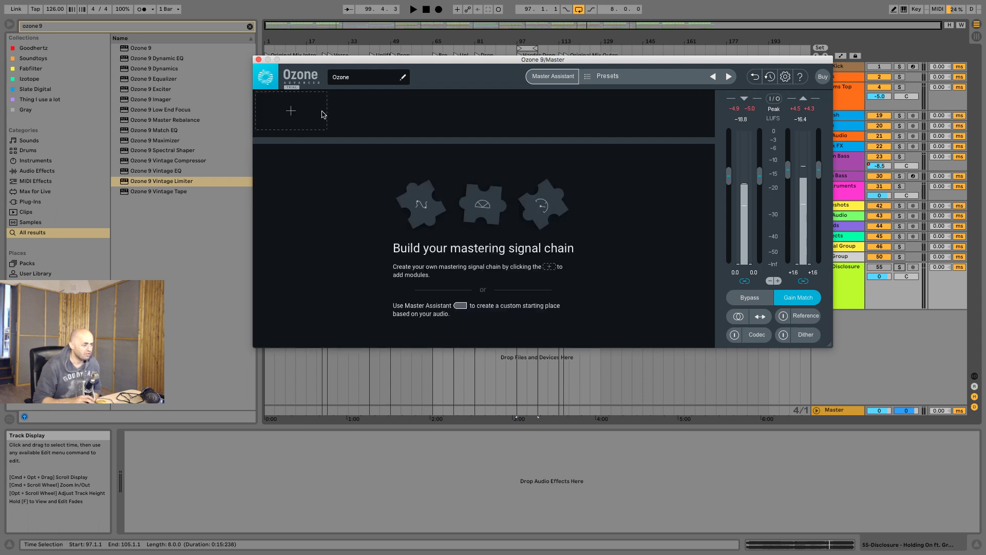
Step: Add an Equalizer module to the empty chain and switch it from Analog to Digital mode
{"action": "left_click", "coordinate": [322, 109]}
{"action": "left_click", "coordinate": [306, 160]}
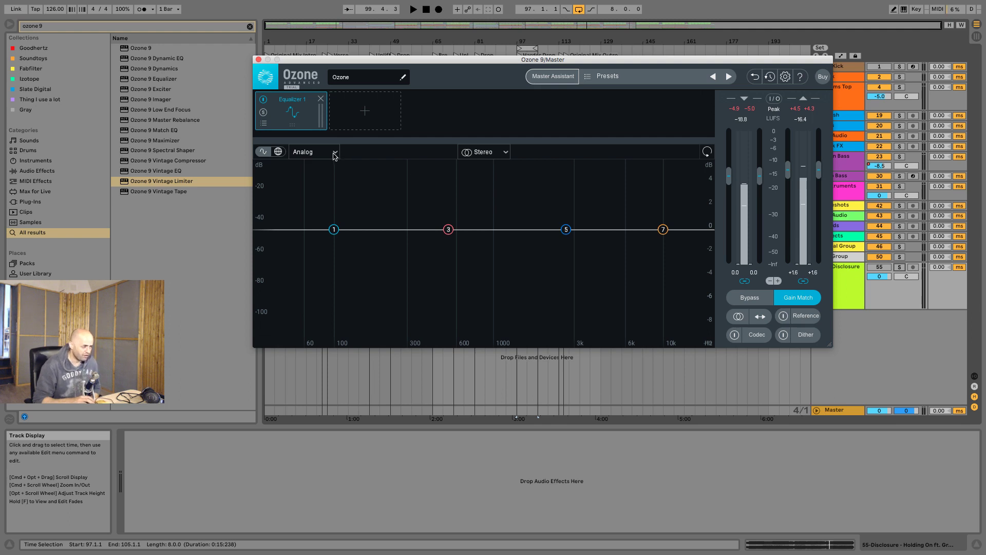
{"action": "left_click", "coordinate": [278, 151]}
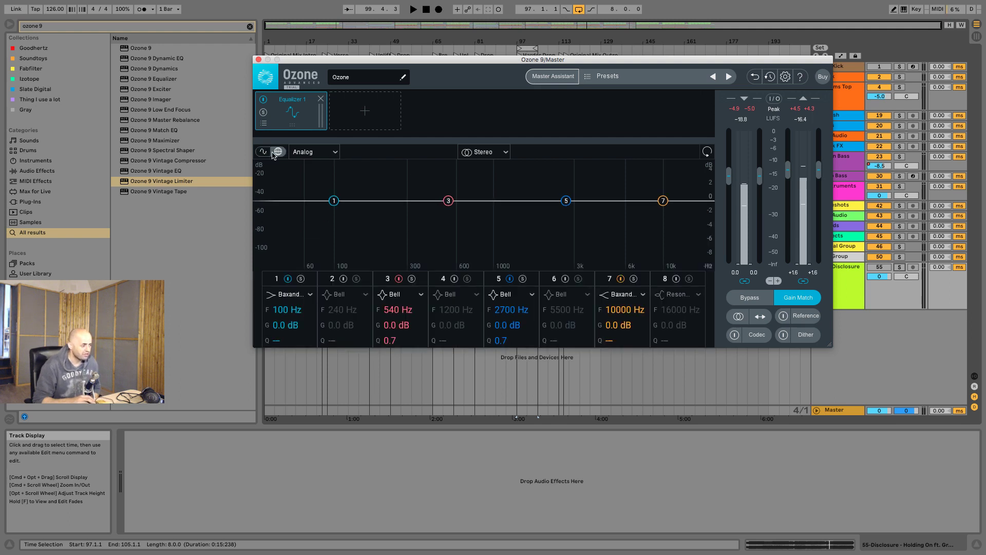
{"action": "left_click", "coordinate": [275, 153]}
{"action": "left_click", "coordinate": [314, 151]}
{"action": "left_click", "coordinate": [329, 183]}
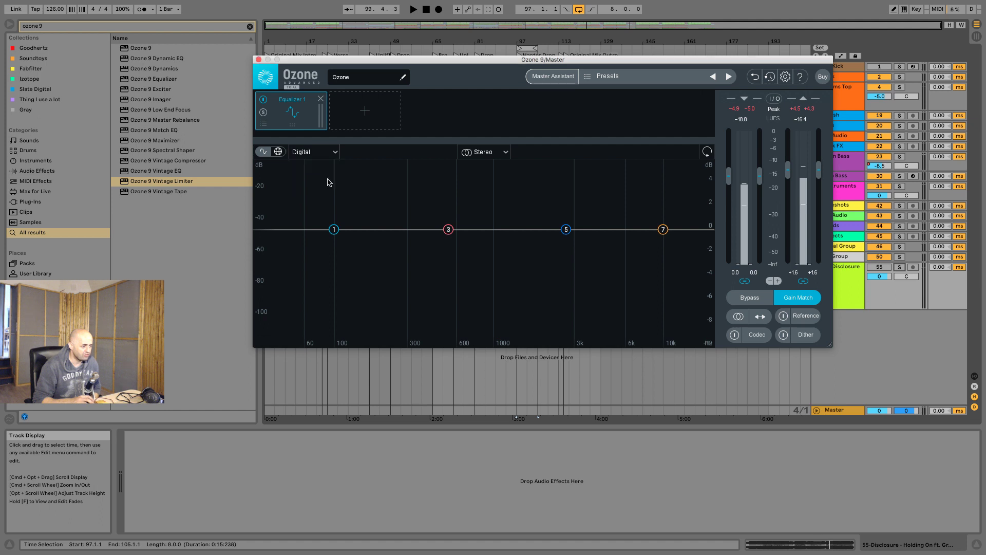
Step: Set the phase of Equalizer band 3, the Bell filter, to 100%
{"action": "mouse_move", "coordinate": [448, 229]}
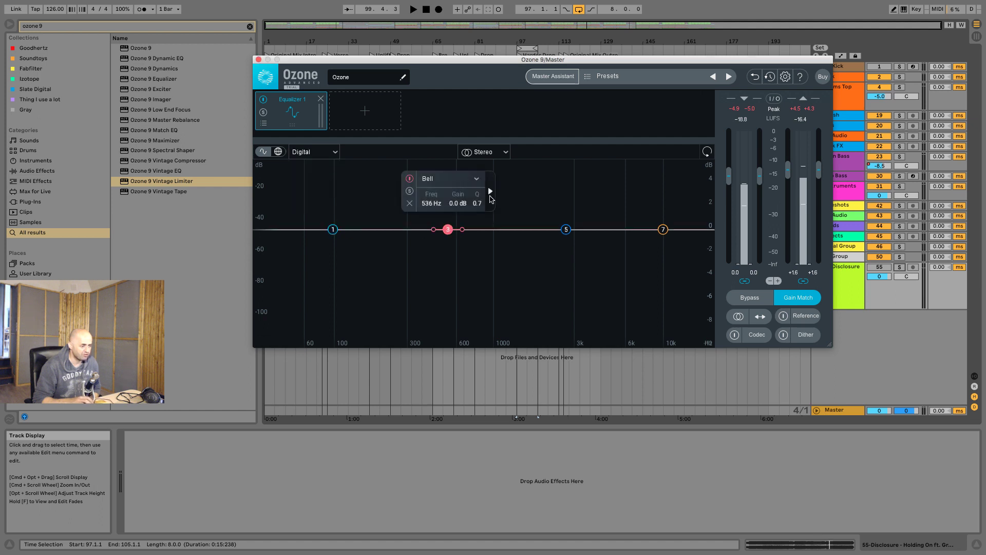
{"action": "left_click_drag", "start_coordinate": [468, 206], "coordinate": [536, 206]}
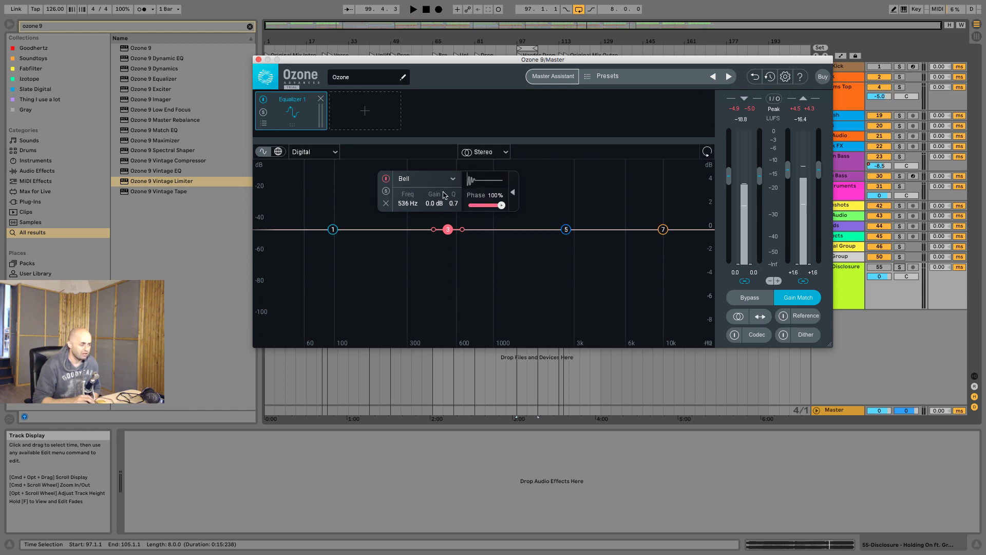
{"action": "left_click", "coordinate": [495, 203]}
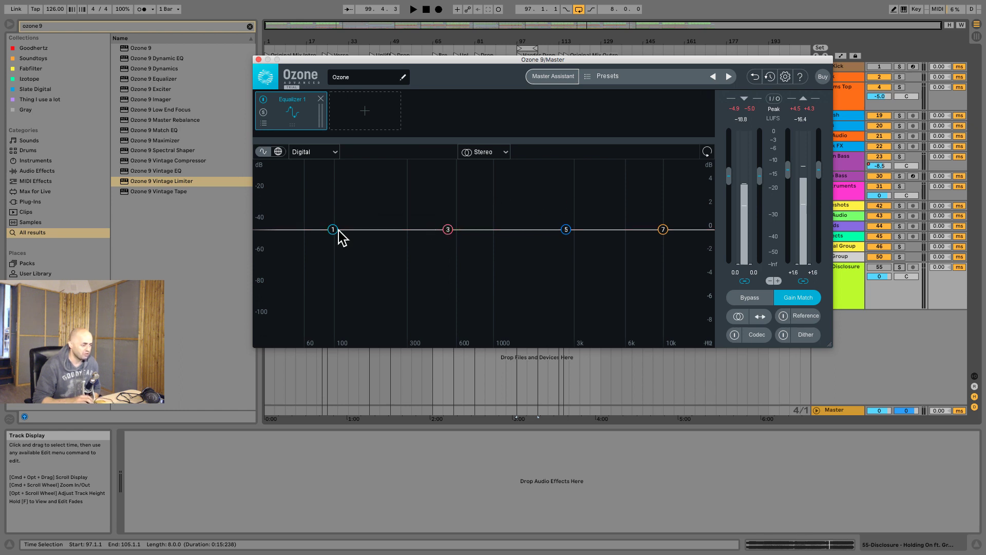
Step: Change Equalizer band 1 to a Brickwall high-pass filter and set its frequency to 20 Hz
{"action": "left_click_drag", "start_coordinate": [333, 230], "coordinate": [322, 231]}
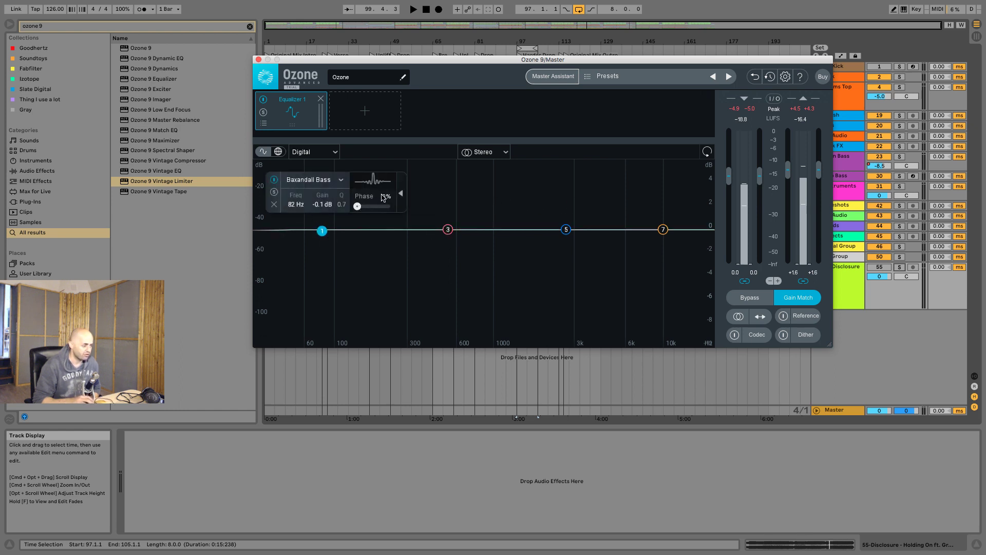
{"action": "left_click", "coordinate": [401, 194]}
{"action": "left_click", "coordinate": [342, 180]}
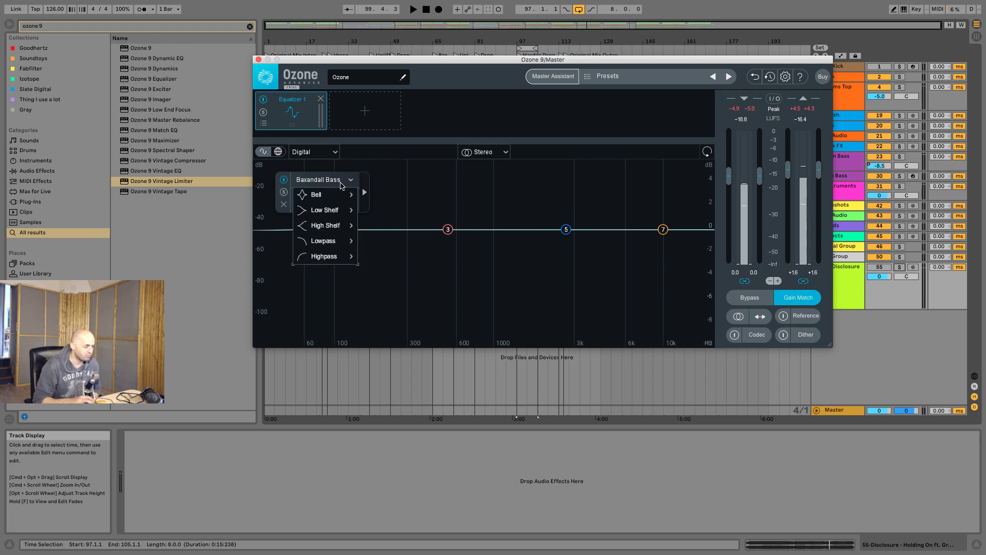
{"action": "mouse_move", "coordinate": [323, 262]}
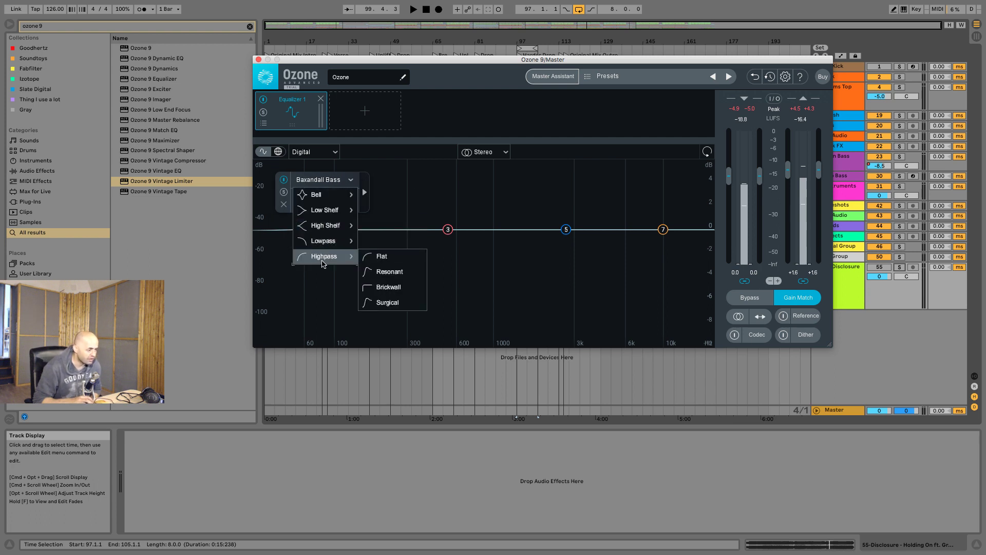
{"action": "left_click", "coordinate": [390, 286]}
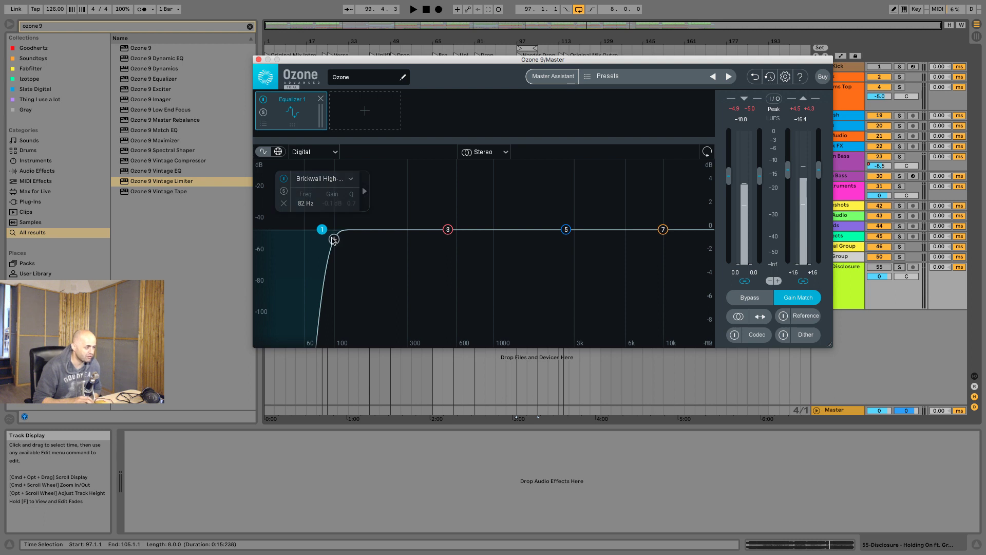
{"action": "left_click_drag", "start_coordinate": [333, 240], "coordinate": [244, 230]}
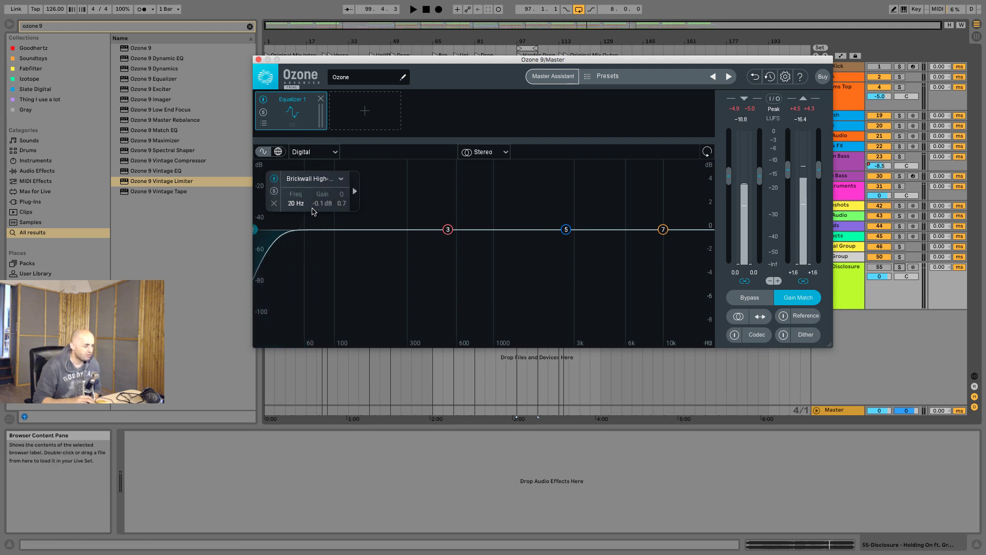
Step: Set the high-pass filter's phase to 0% and move Bell band 3 to 35 Hz with 1.2 dB of gain
{"action": "left_click", "coordinate": [355, 191]}
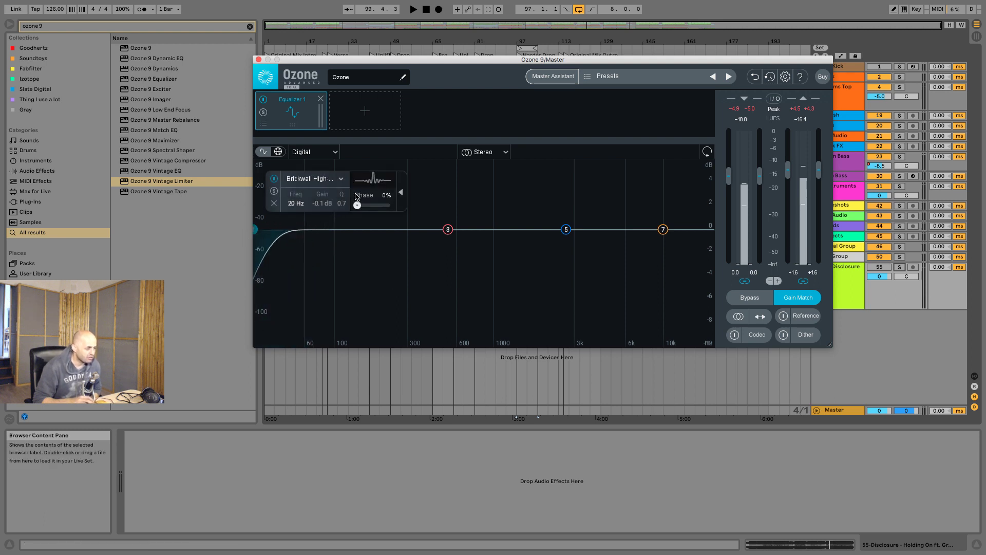
{"action": "mouse_move", "coordinate": [362, 206]}
{"action": "left_mouse_down"}
{"action": "mouse_move", "coordinate": [392, 206]}
{"action": "mouse_move", "coordinate": [356, 209]}
{"action": "left_mouse_up"}
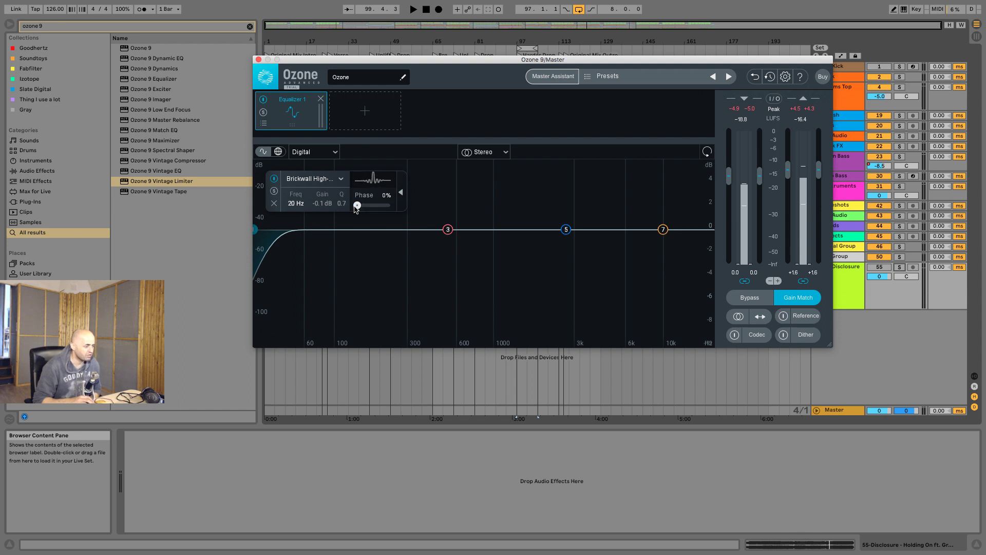
{"action": "left_click", "coordinate": [401, 191]}
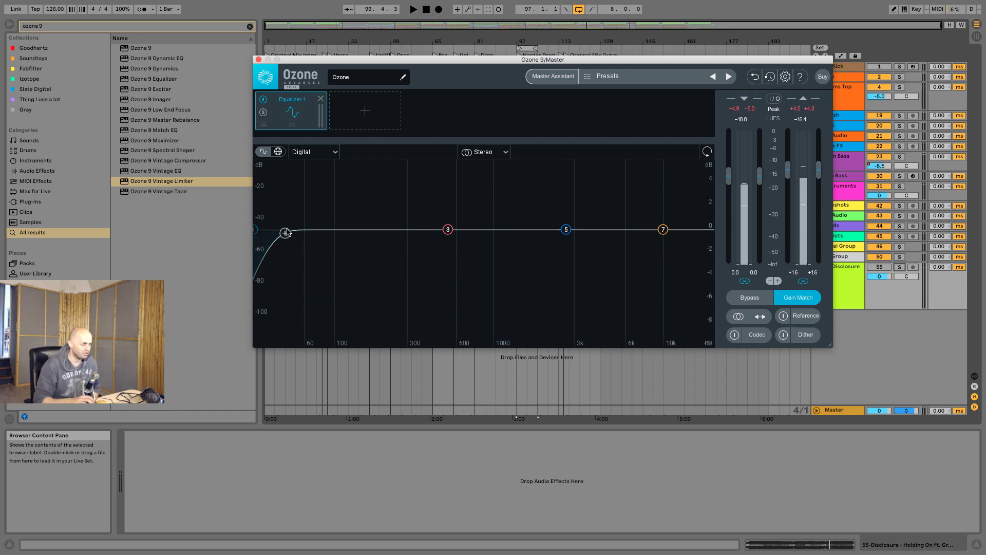
{"action": "left_click_drag", "start_coordinate": [447, 230], "coordinate": [276, 217]}
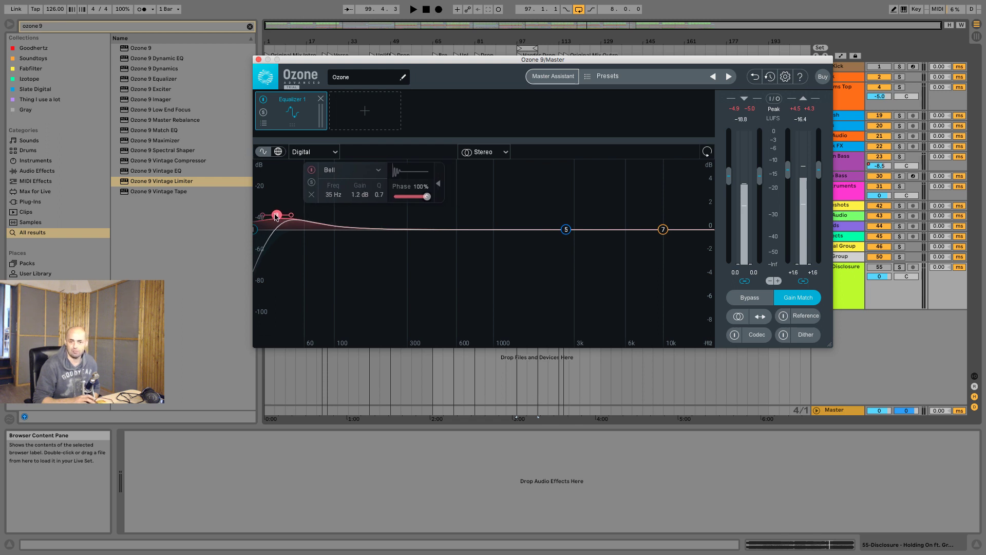
Step: Switch the Equalizer from Digital to Analog mode and set band 1's Brickwall high-pass frequency to 28 Hz
{"action": "left_click", "coordinate": [255, 229]}
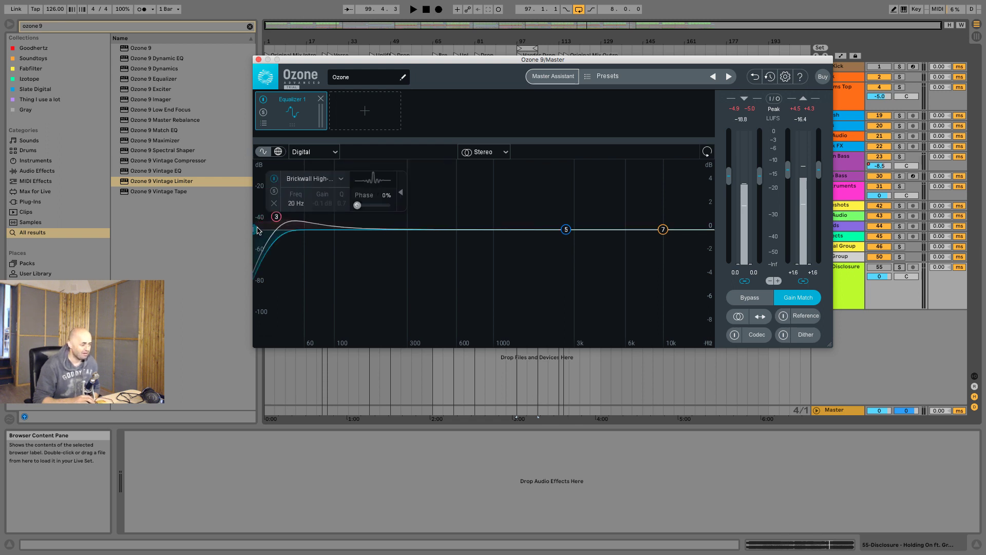
{"action": "left_click", "coordinate": [318, 152]}
{"action": "left_click", "coordinate": [308, 176]}
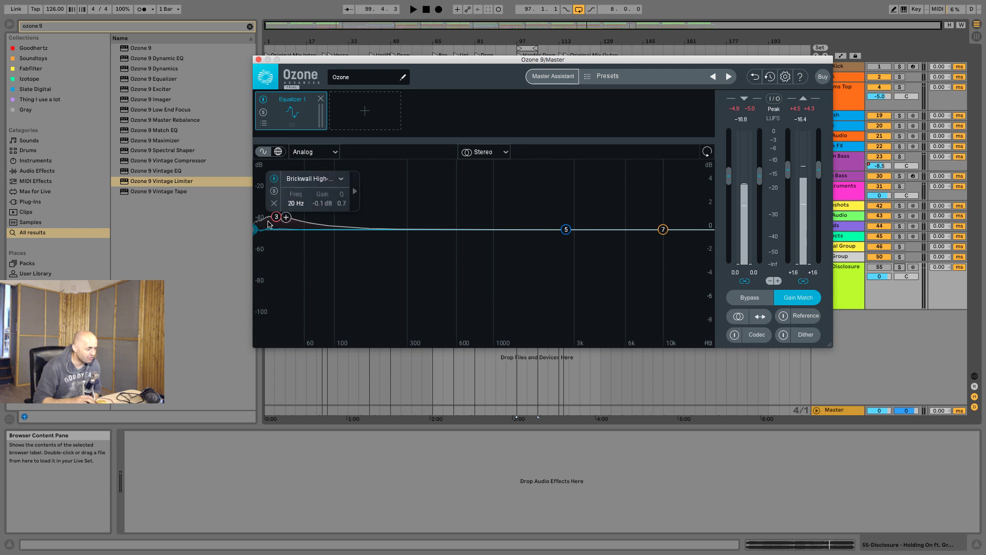
{"action": "mouse_move", "coordinate": [257, 233]}
{"action": "left_mouse_down"}
{"action": "mouse_move", "coordinate": [291, 219]}
{"action": "mouse_move", "coordinate": [319, 229]}
{"action": "mouse_move", "coordinate": [266, 232]}
{"action": "left_mouse_up"}
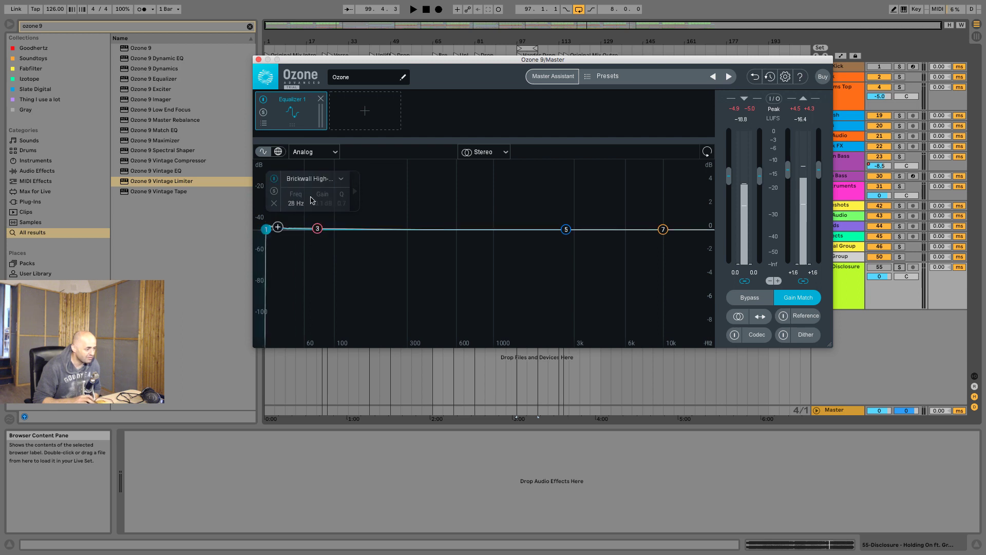
{"action": "left_click_drag", "start_coordinate": [391, 64], "coordinate": [410, 64]}
{"action": "left_click_drag", "start_coordinate": [285, 230], "coordinate": [289, 232]}
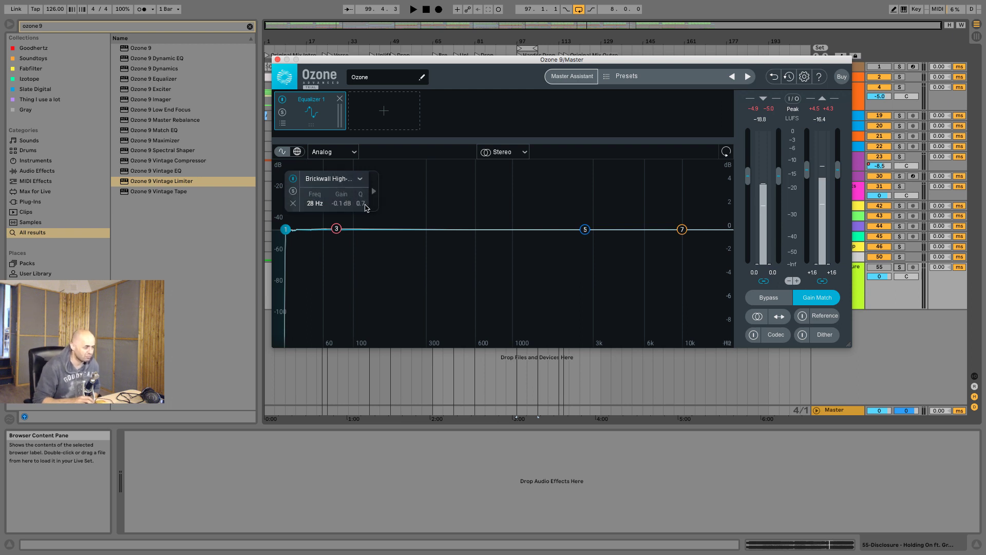
Step: Change band 1 to a Flat high-pass with a 48 dB/oct slope and set Bell band 3 to 0.8 dB at 40 Hz
{"action": "left_click", "coordinate": [359, 178]}
{"action": "mouse_move", "coordinate": [343, 246]}
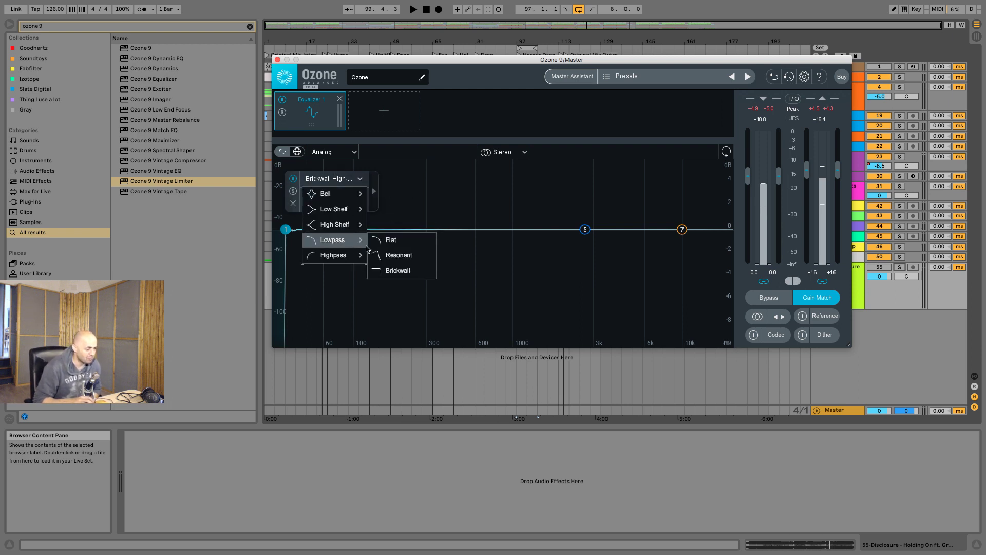
{"action": "left_click", "coordinate": [393, 257]}
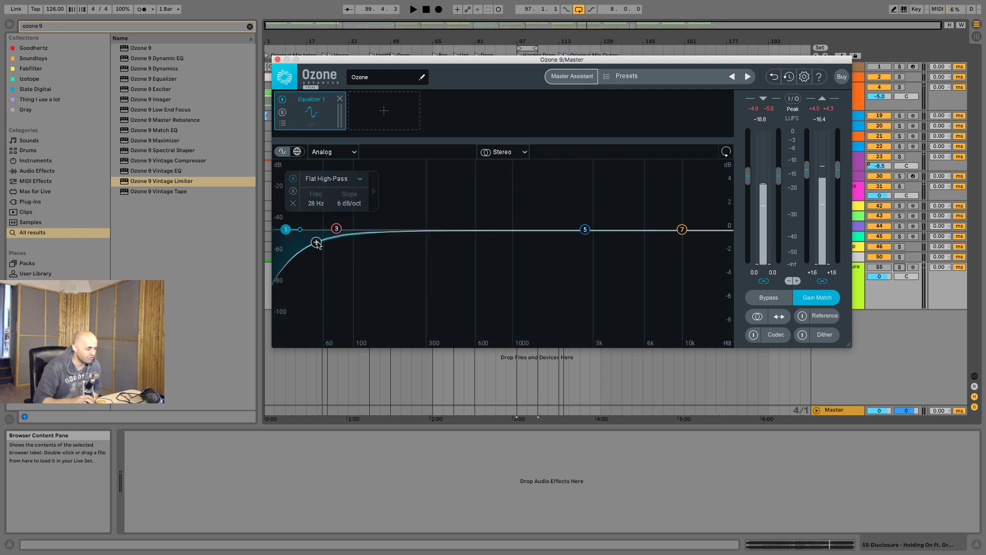
{"action": "scroll", "coordinate": [298, 242], "scroll_direction": "up", "scroll_amount": 5}
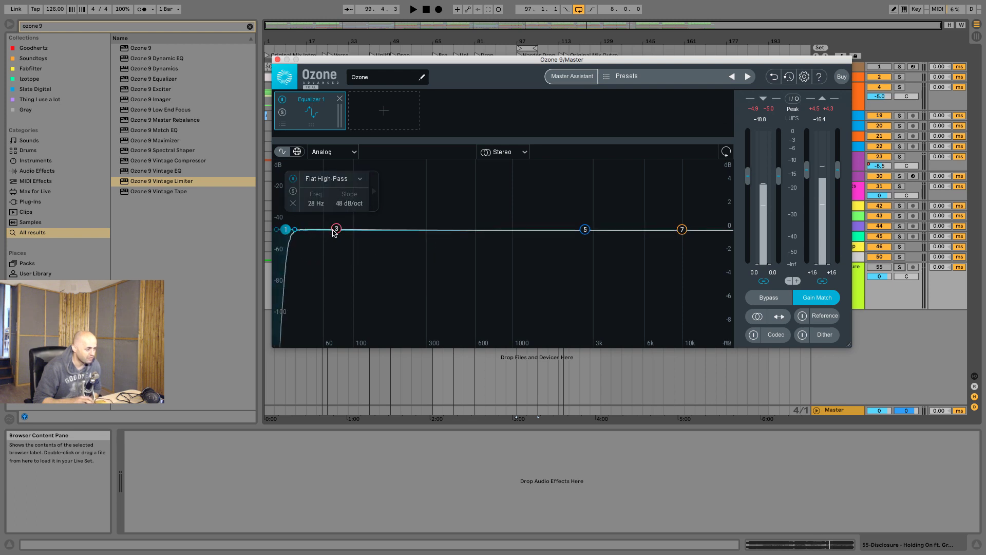
{"action": "left_click_drag", "start_coordinate": [334, 233], "coordinate": [298, 224]}
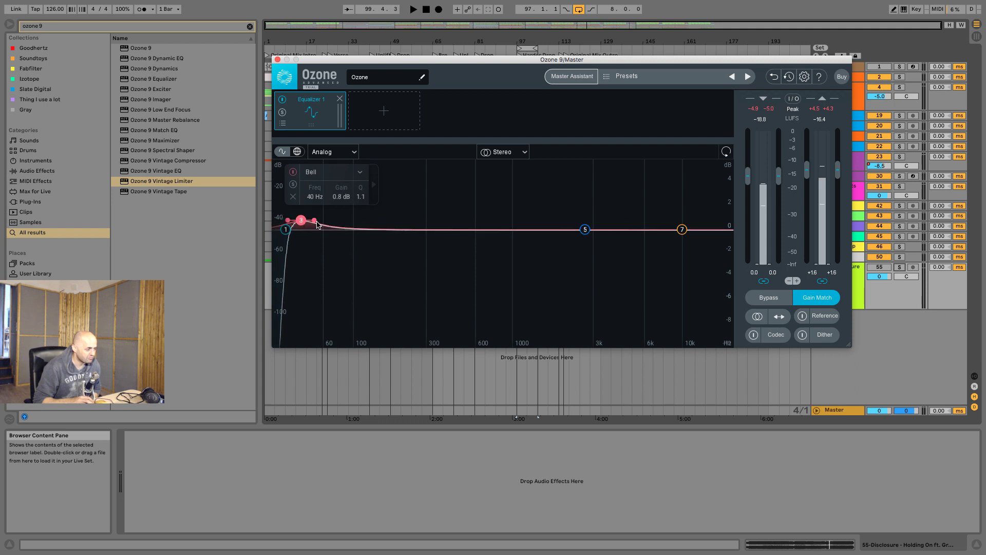
Step: Switch the Equalizer back to Digital mode and set the Flat high-pass frequency to 20 Hz
{"action": "left_click", "coordinate": [337, 152]}
{"action": "left_click", "coordinate": [324, 175]}
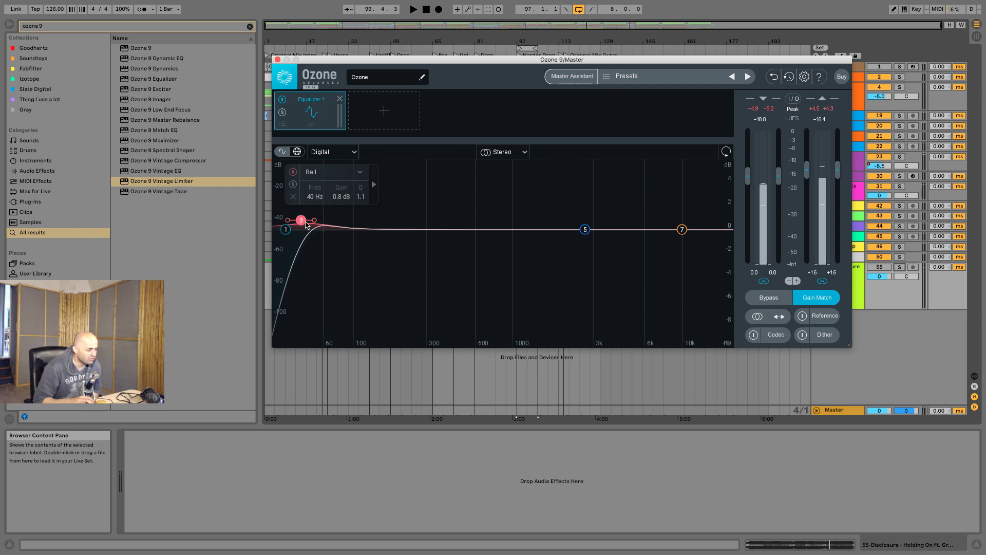
{"action": "left_click_drag", "start_coordinate": [286, 229], "coordinate": [307, 226]}
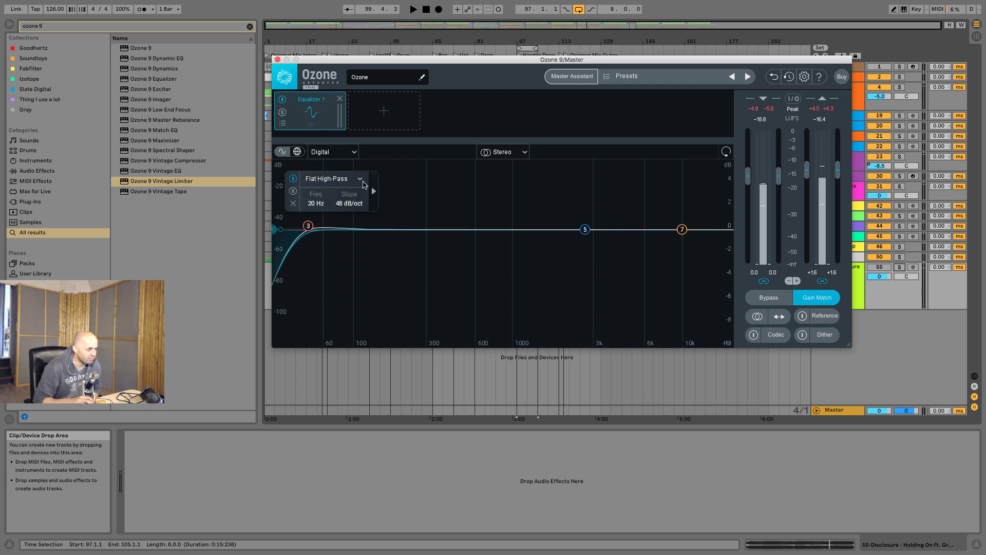
Step: Change band 1 to a Brickwall high-pass and raise Bell band 3 to 2.8 dB at 30 Hz
{"action": "left_click", "coordinate": [360, 179]}
{"action": "mouse_move", "coordinate": [344, 246]}
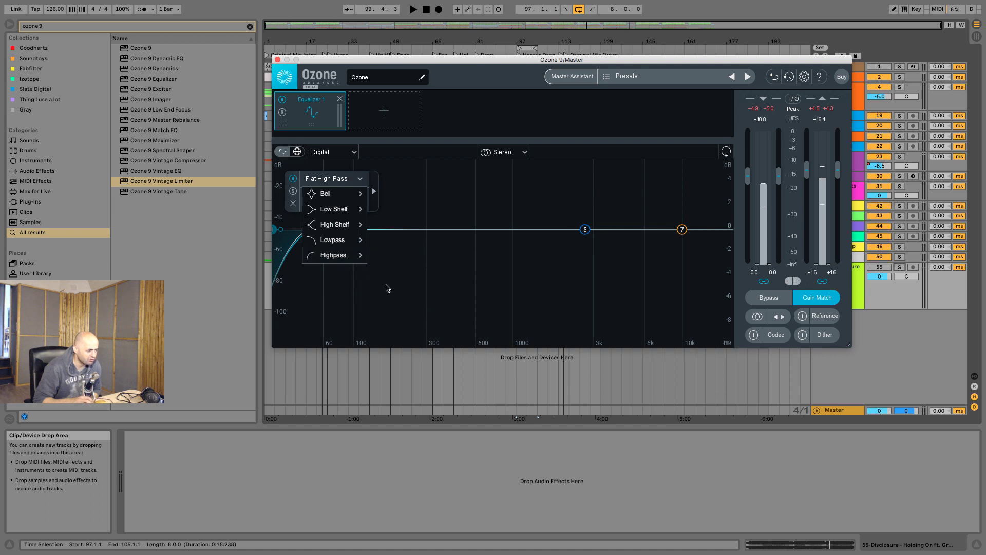
{"action": "left_click", "coordinate": [384, 288]}
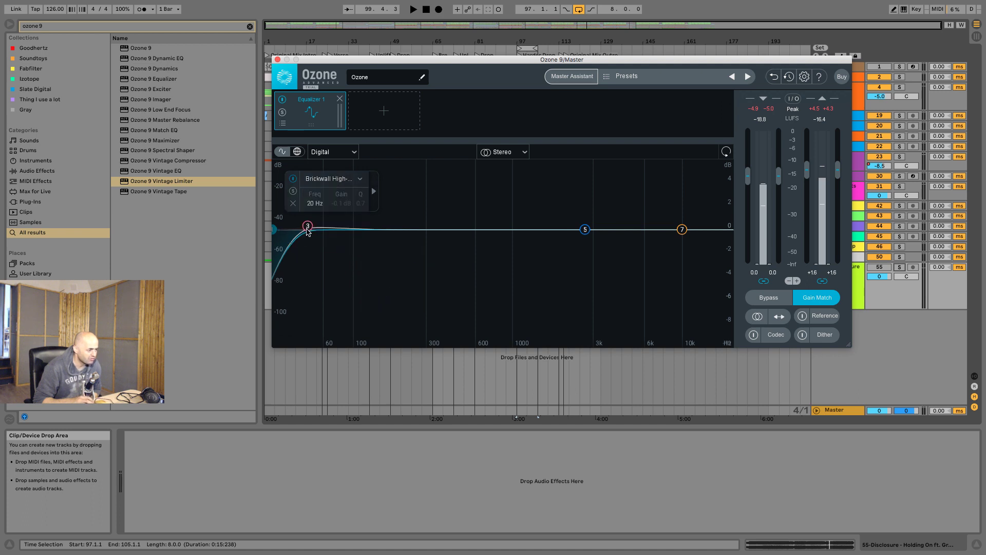
{"action": "key", "text": "super+z"}
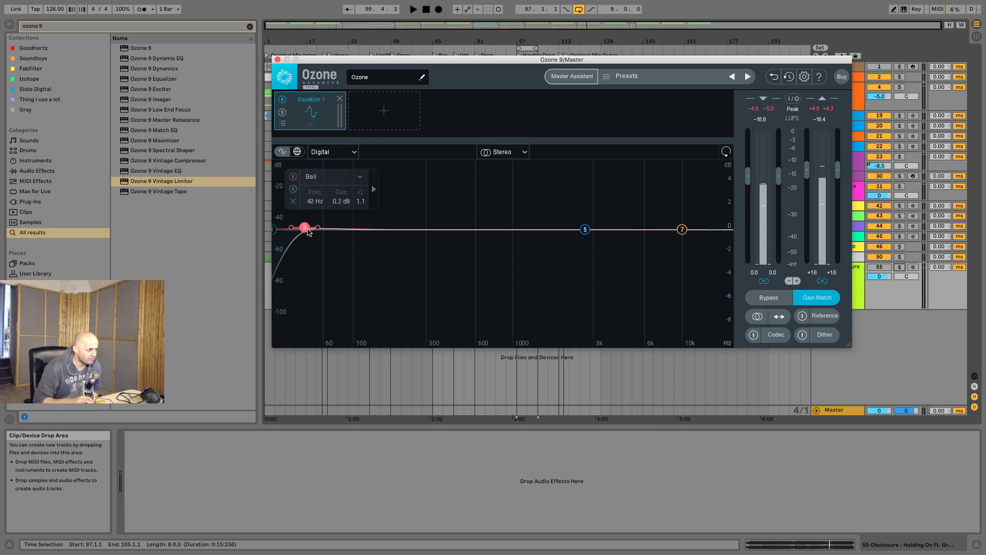
{"action": "left_click_drag", "start_coordinate": [308, 231], "coordinate": [299, 225]}
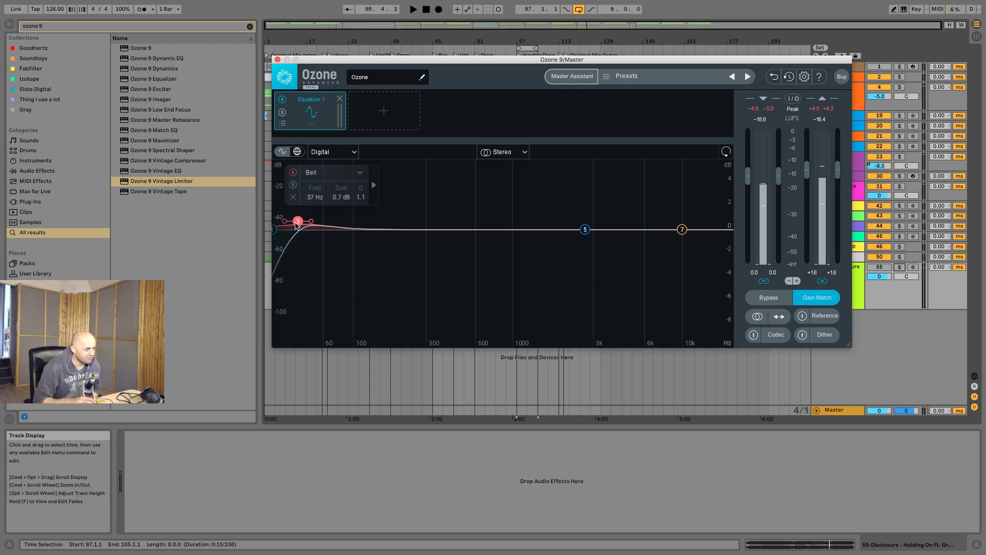
{"action": "left_click_drag", "start_coordinate": [296, 223], "coordinate": [289, 204]}
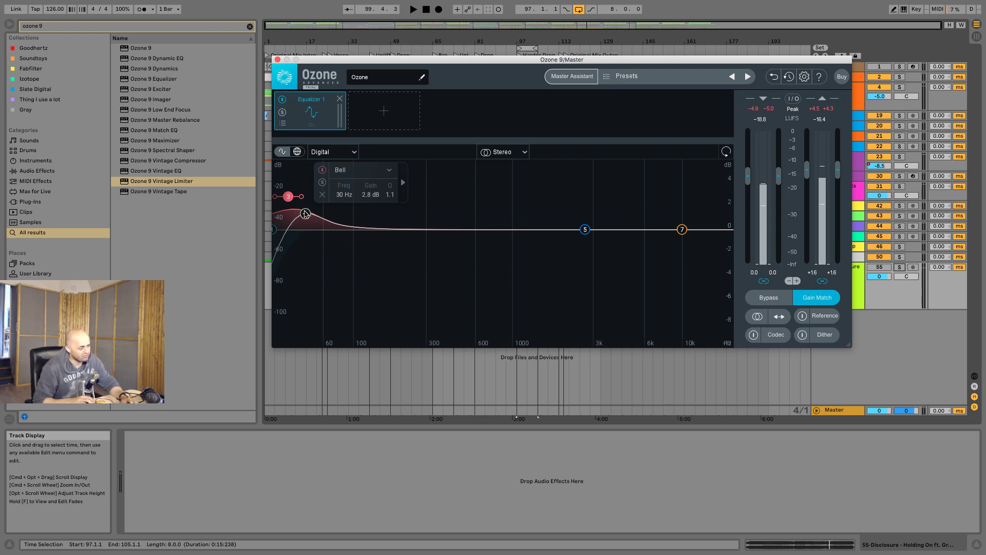
{"action": "left_click_drag", "start_coordinate": [302, 189], "coordinate": [308, 253]}
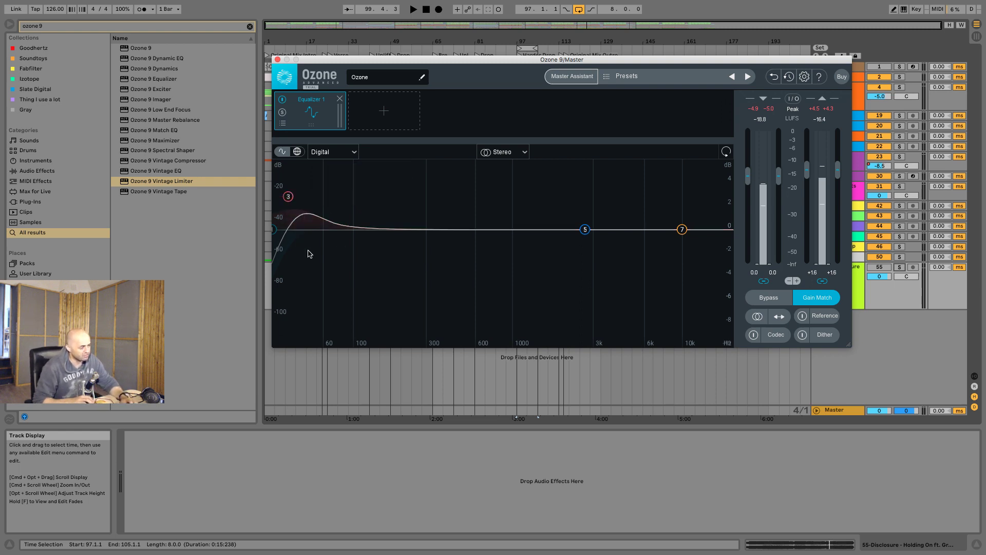
Step: Return the Equalizer to Analog mode and reduce Bell band 3 to 0.3 dB at 44 Hz
{"action": "left_click", "coordinate": [333, 152]}
{"action": "left_click", "coordinate": [329, 177]}
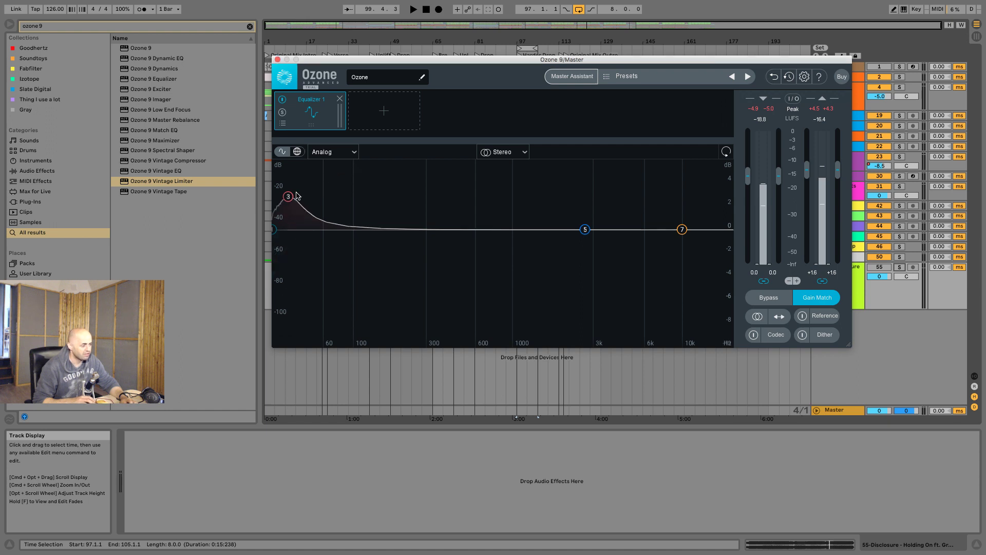
{"action": "left_click_drag", "start_coordinate": [289, 196], "coordinate": [304, 229]}
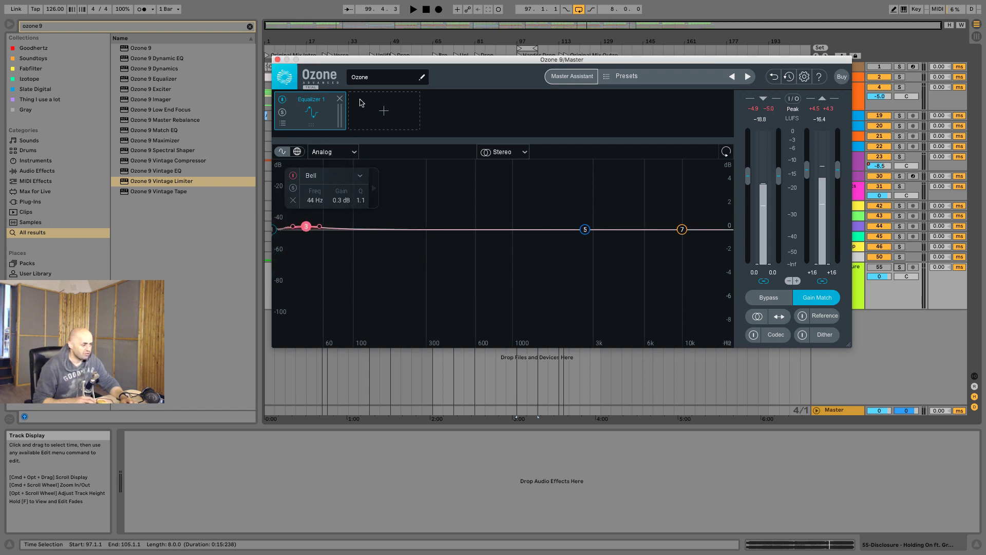
Step: Remove the Equalizer from the chain and add an Imager module in its place
{"action": "left_click", "coordinate": [342, 101]}
{"action": "mouse_move", "coordinate": [322, 116]}
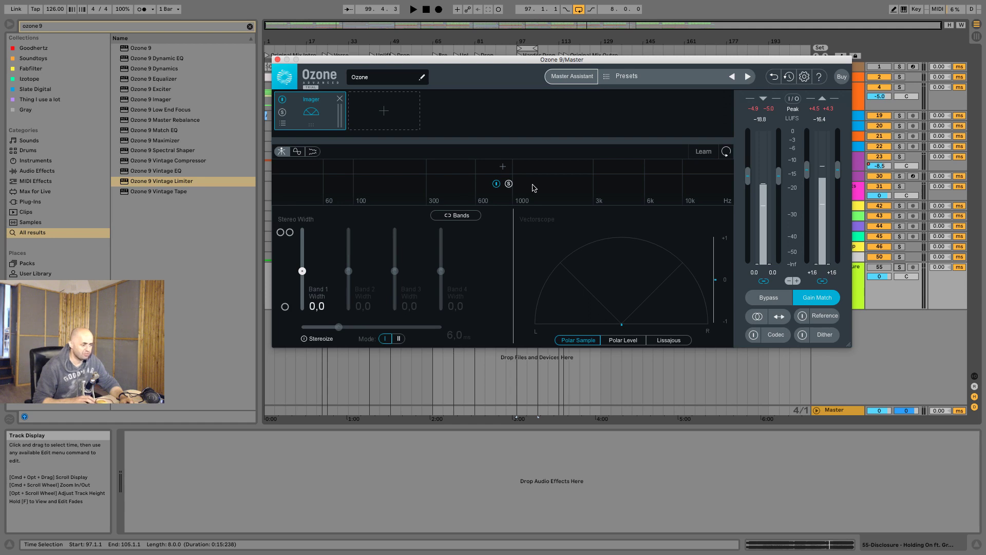
{"action": "left_click", "coordinate": [383, 340]}
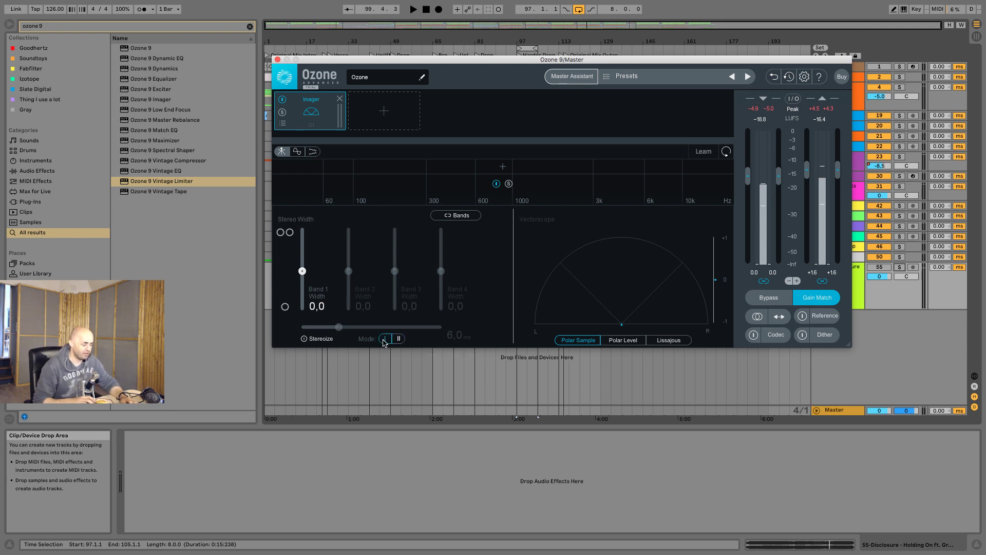
Step: Split the Imager into three bands with crossovers between 100 and 300 Hz and just above 3 kHz
{"action": "left_click", "coordinate": [504, 166]}
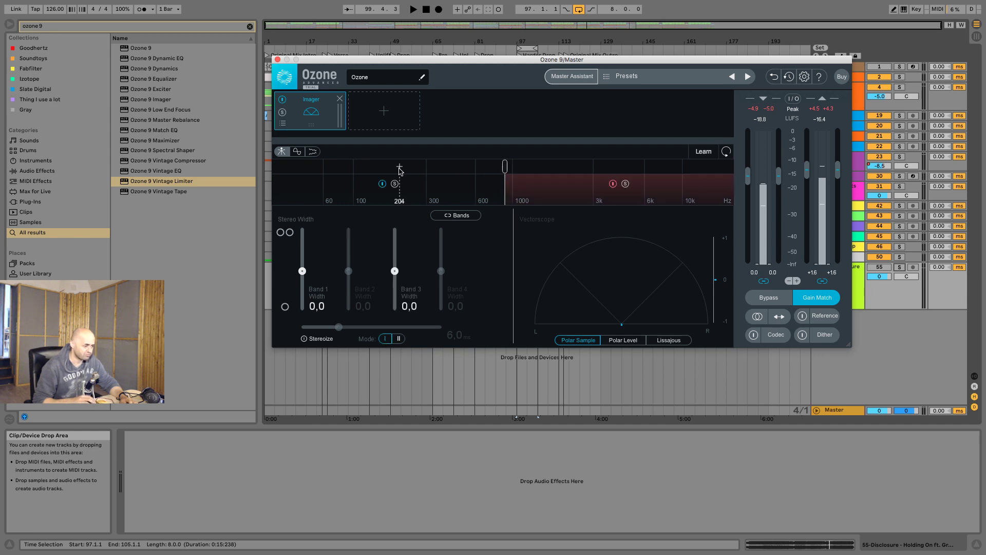
{"action": "left_click_drag", "start_coordinate": [505, 166], "coordinate": [392, 166]}
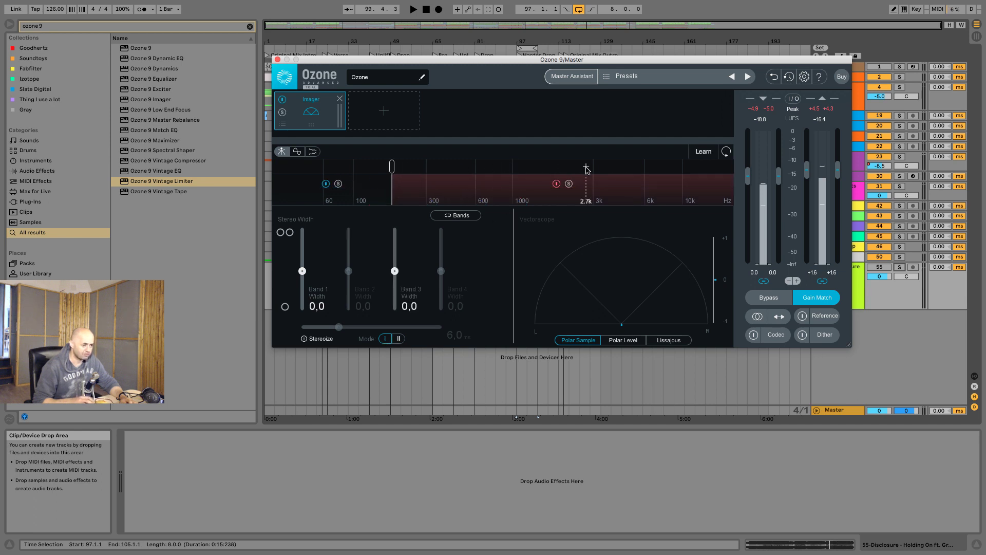
{"action": "left_click", "coordinate": [586, 167]}
{"action": "left_click_drag", "start_coordinate": [586, 167], "coordinate": [606, 167]}
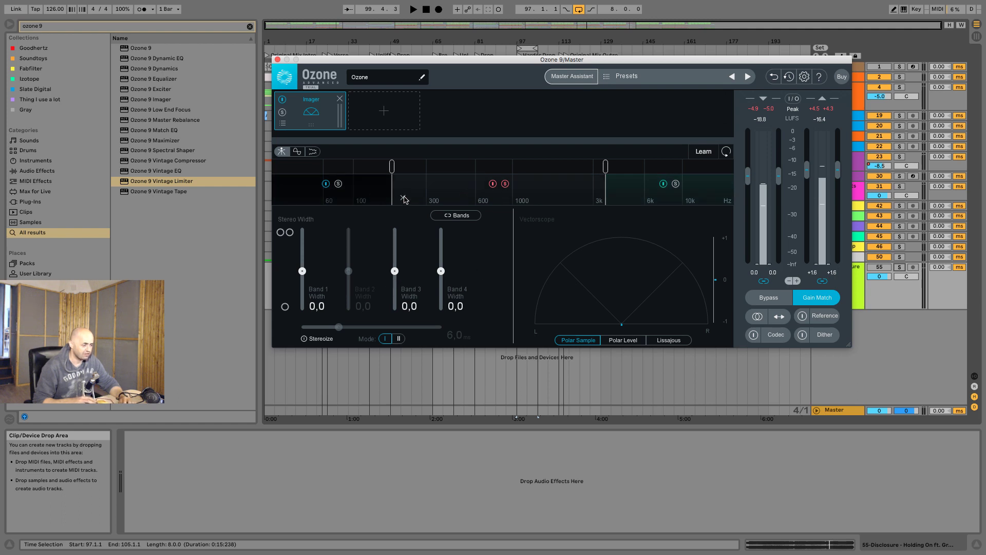
Step: Widen the Imager's Band 3 to 34.2 with Stereoize enabled at 8.2 ms, and start playback
{"action": "left_click_drag", "start_coordinate": [390, 273], "coordinate": [394, 257]}
{"action": "left_click", "coordinate": [305, 340]}
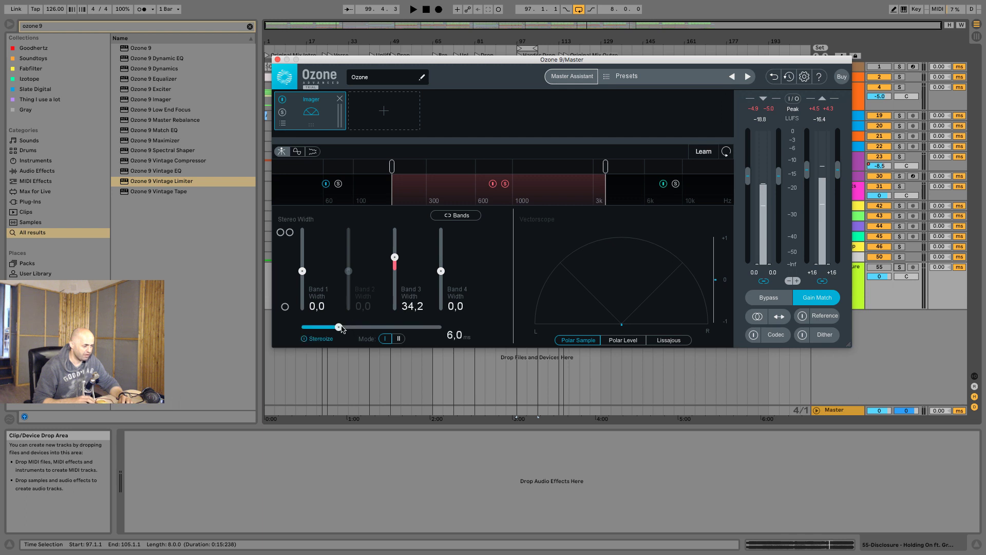
{"action": "left_click_drag", "start_coordinate": [339, 326], "coordinate": [358, 329]}
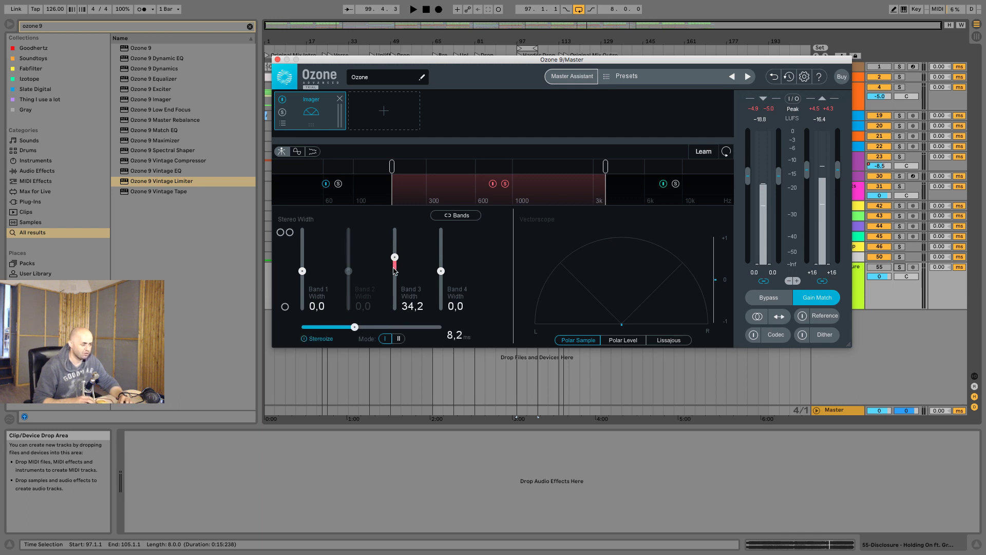
{"action": "key", "text": "space"}
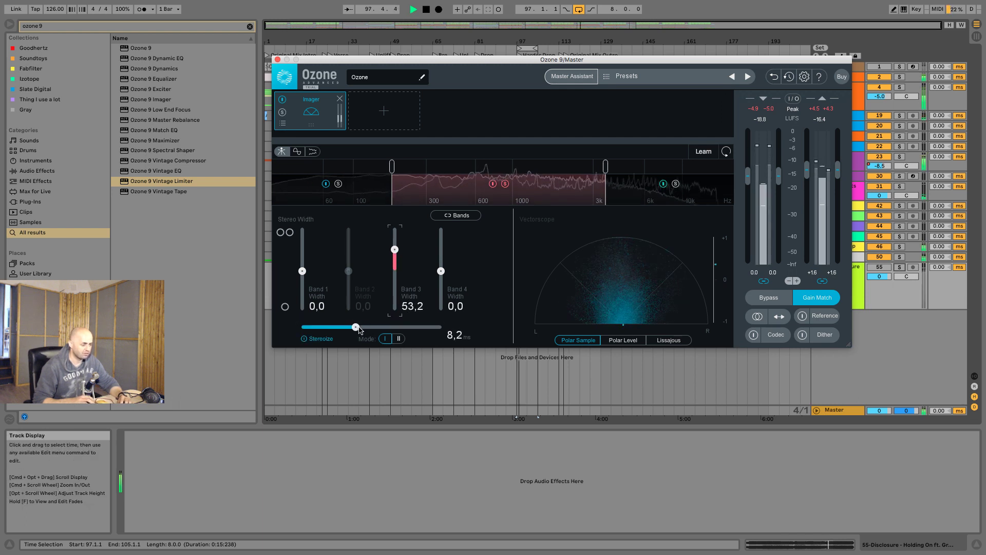
Step: Set the Imager's Stereoize amount to 8.8 ms with Band 3 width at 53.2, and stop playback
{"action": "left_click_drag", "start_coordinate": [354, 327], "coordinate": [359, 327]}
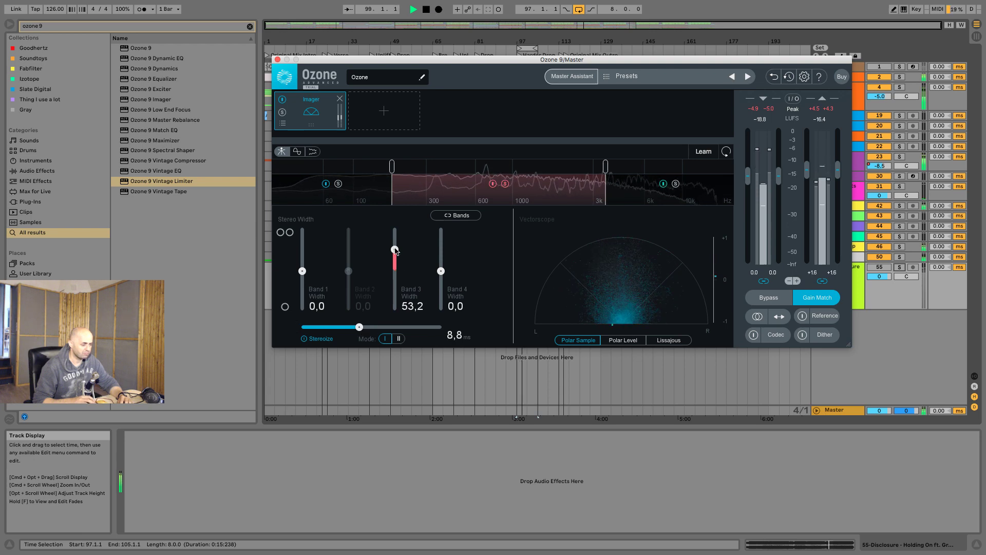
{"action": "left_click_drag", "start_coordinate": [394, 249], "coordinate": [395, 249]}
{"action": "key", "text": "space"}
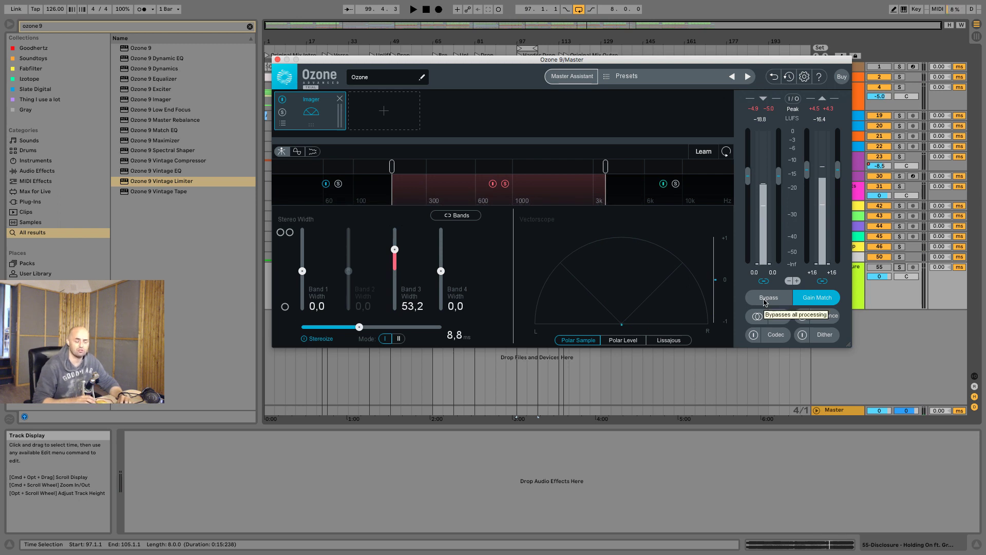
Step: Play the loop and toggle the global bypass repeatedly to compare the widened and original sound, ending with processing active
{"action": "key", "text": "space"}
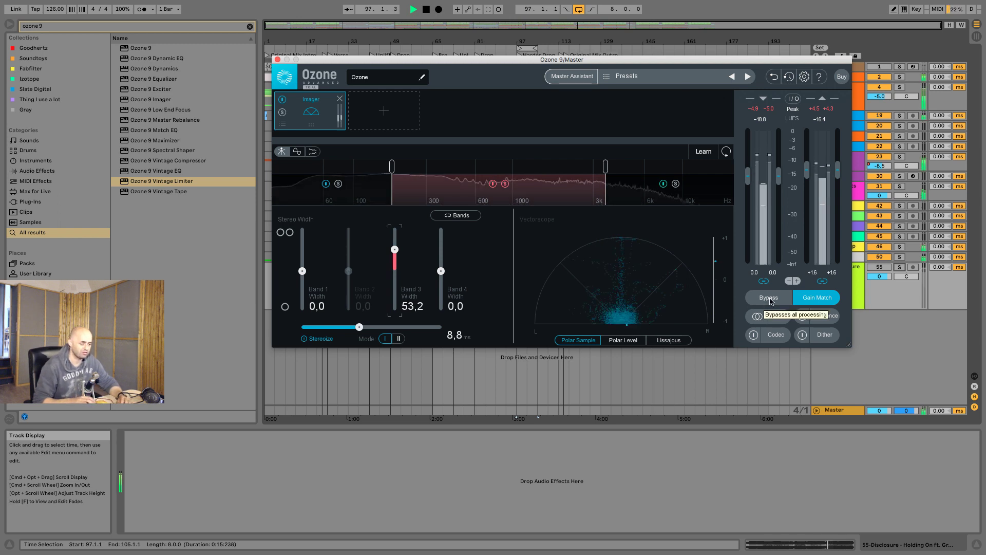
{"action": "left_click", "coordinate": [769, 299]}
{"action": "left_click", "coordinate": [769, 299]}
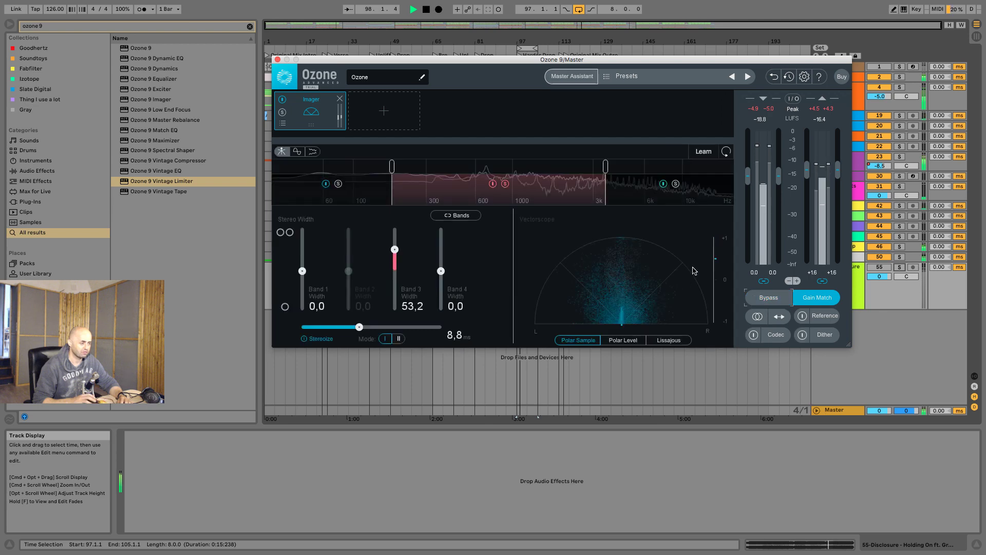
{"action": "left_click", "coordinate": [776, 298]}
{"action": "left_click", "coordinate": [777, 298]}
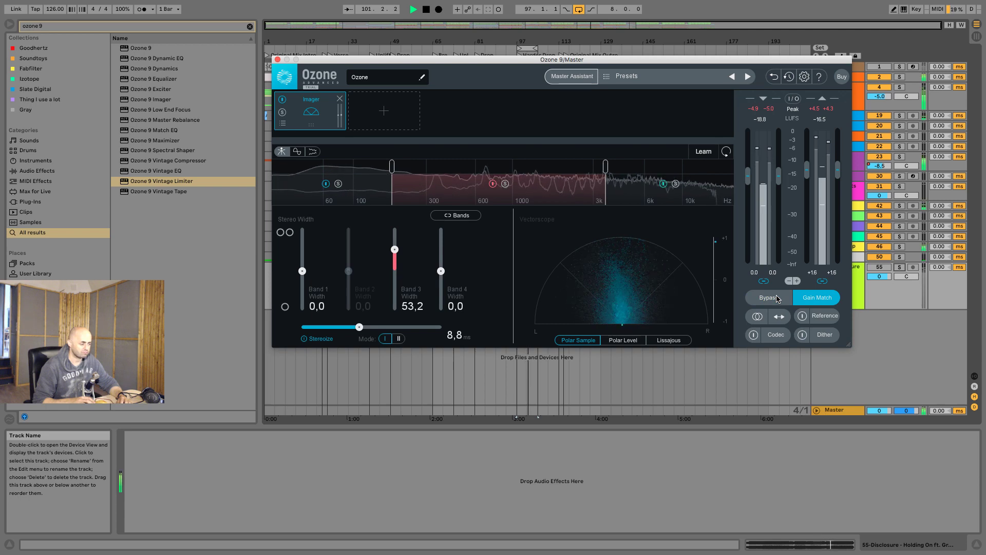
{"action": "left_click", "coordinate": [778, 299]}
{"action": "key", "text": "space"}
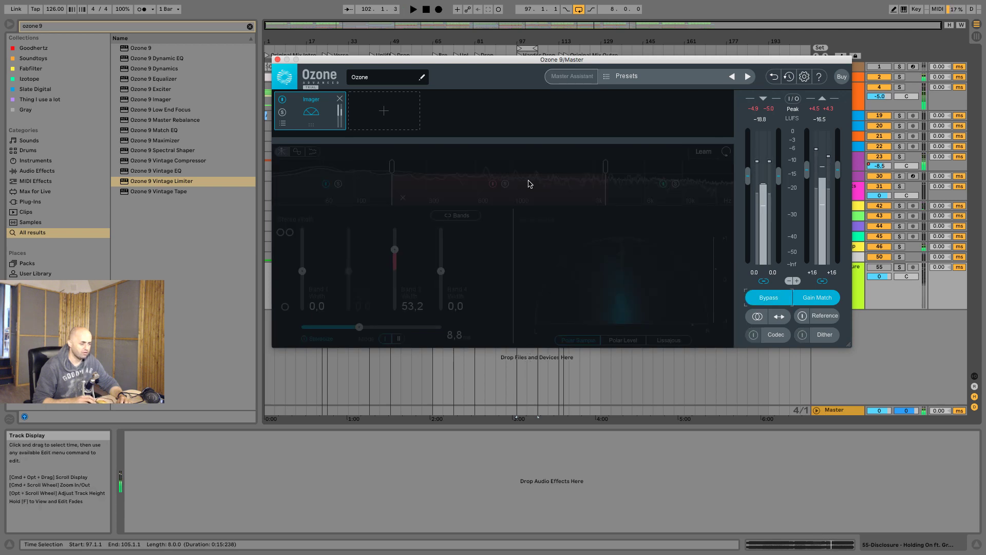
{"action": "left_click", "coordinate": [773, 299]}
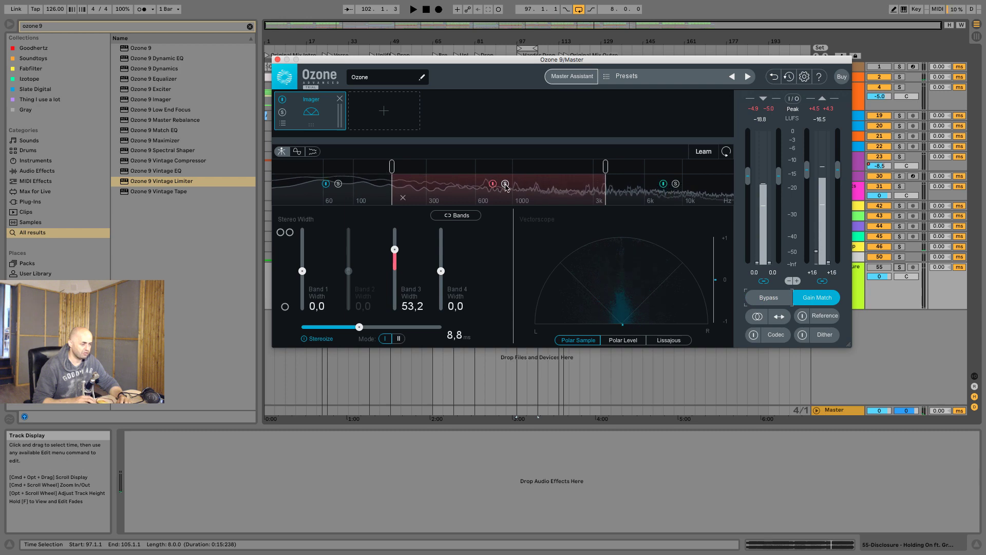
Step: Switch Stereoize to mode II during playback and toggle Band 3 off and on to hear its effect
{"action": "key", "text": "space"}
{"action": "left_click", "coordinate": [401, 341]}
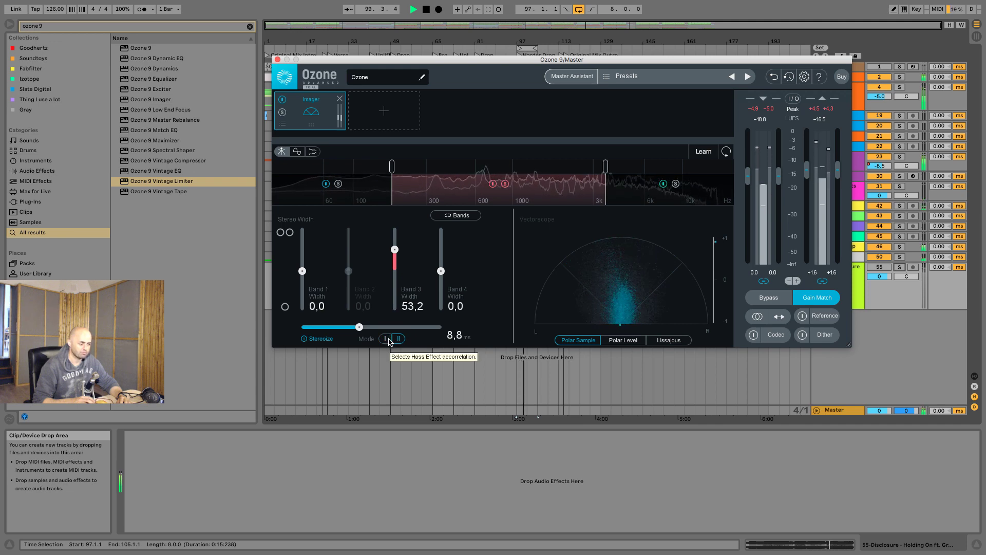
{"action": "left_click", "coordinate": [492, 184]}
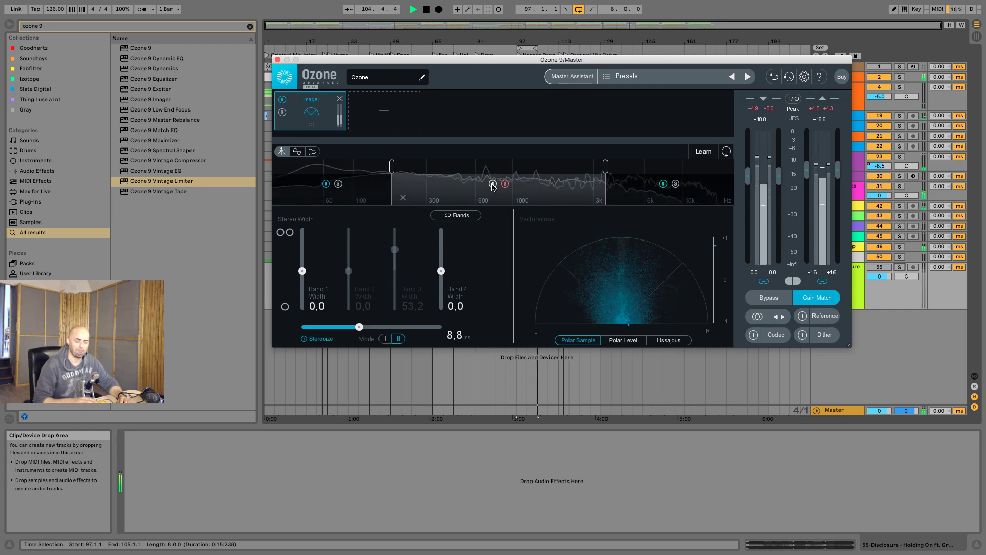
{"action": "left_click", "coordinate": [492, 185]}
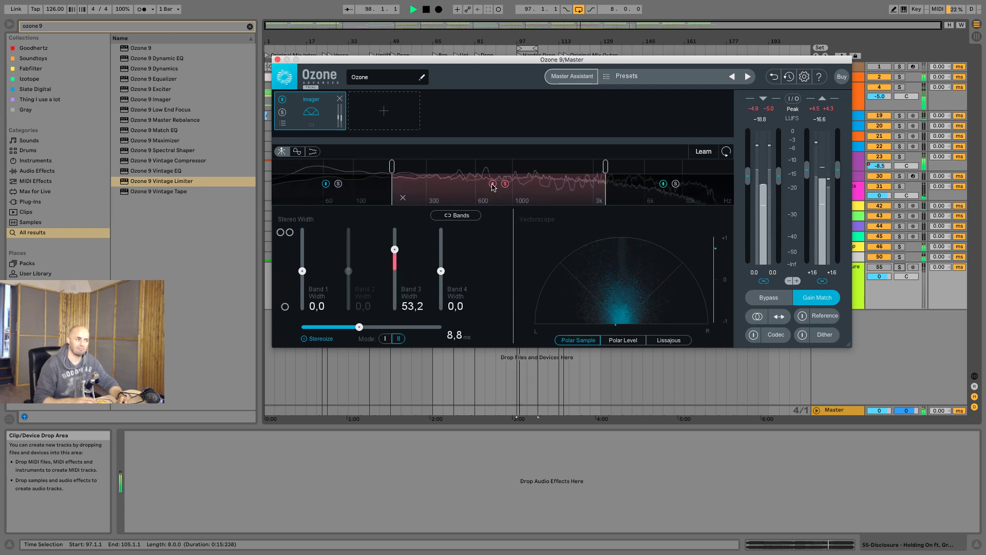
{"action": "key", "text": "space"}
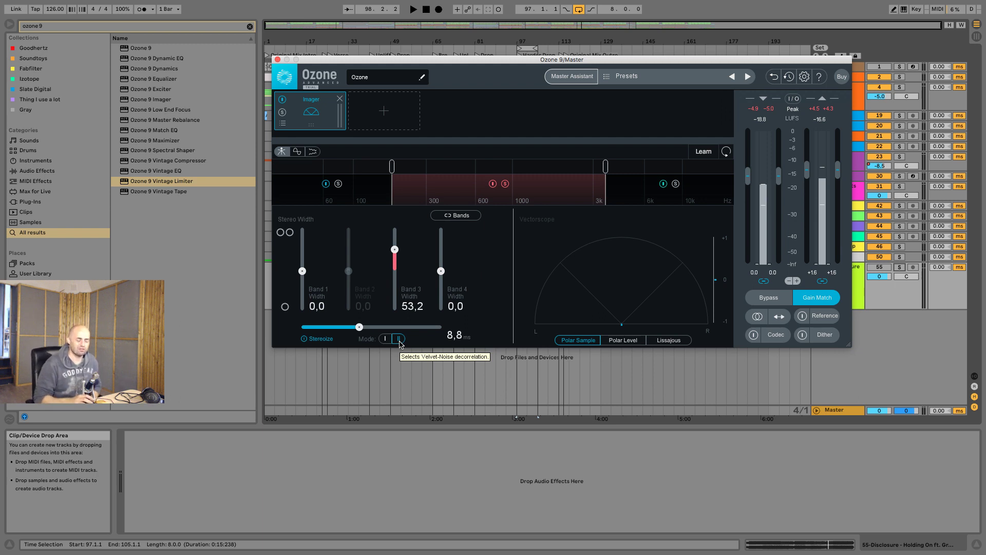
Step: Lower the Imager's Band 3 width to 39.2 and audition Stereoize in mode I in short playbacks
{"action": "left_click", "coordinate": [385, 339]}
{"action": "mouse_move", "coordinate": [395, 249]}
{"action": "left_mouse_down"}
{"action": "mouse_move", "coordinate": [394, 268]}
{"action": "mouse_move", "coordinate": [394, 259]}
{"action": "left_mouse_up"}
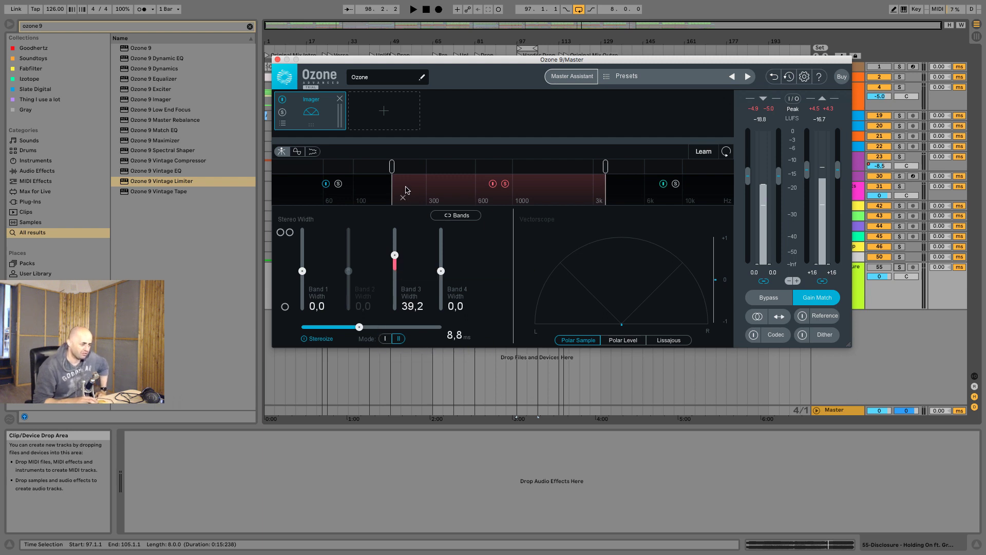
{"action": "key", "text": "space"}
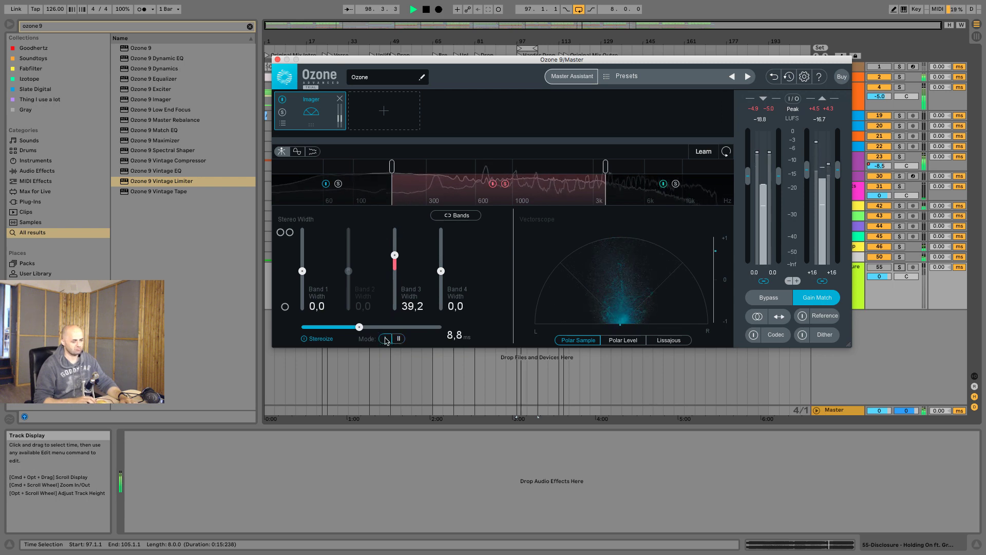
{"action": "key", "text": "space"}
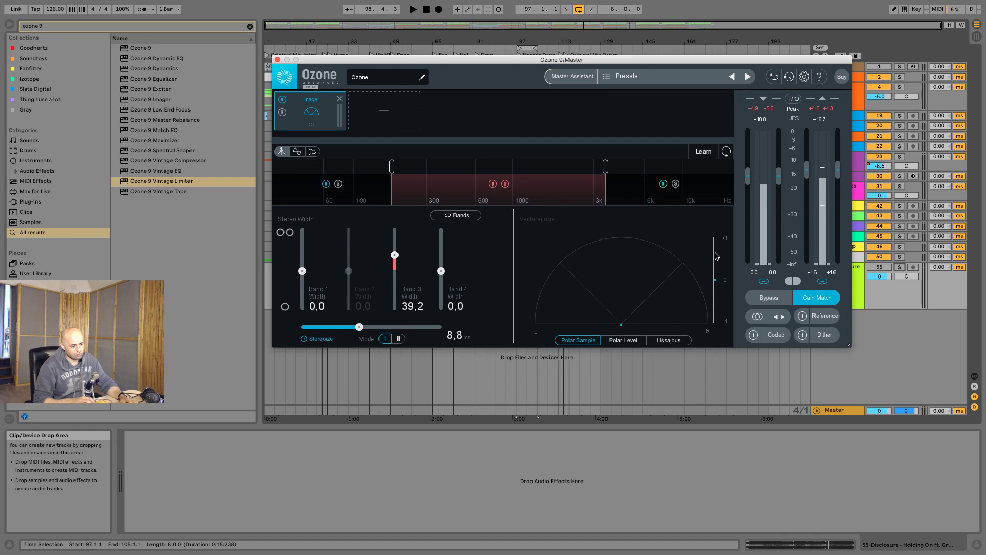
{"action": "key", "text": "space"}
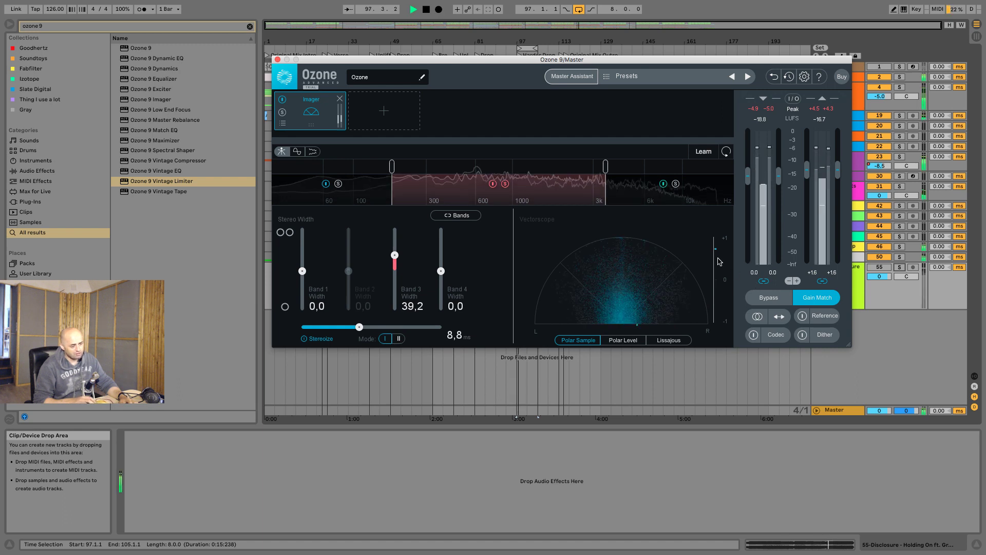
{"action": "key", "text": "space"}
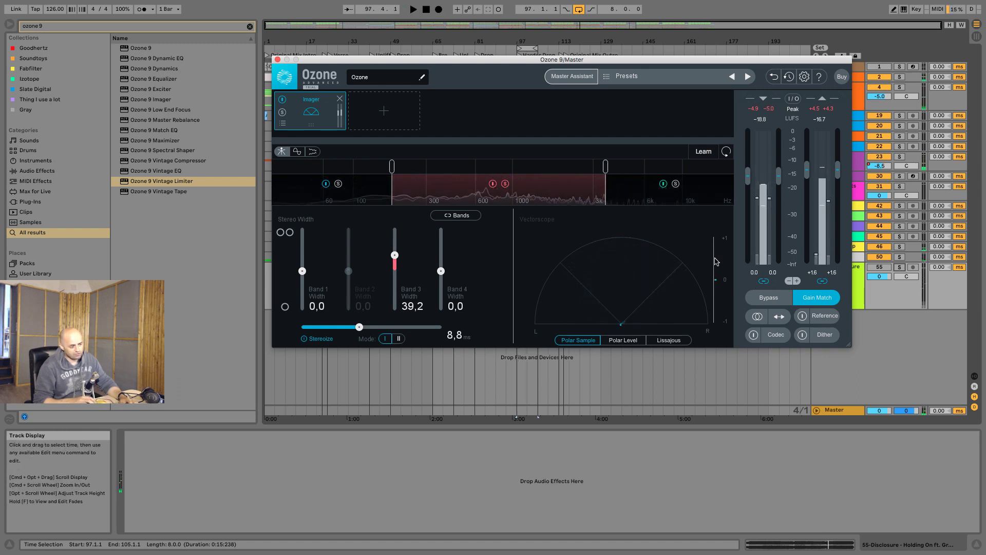
Step: Return Stereoize to mode II and raise Band 3 width to 77.2 and the Stereoize amount to 13.7 ms during playback
{"action": "left_click", "coordinate": [399, 338]}
{"action": "key", "text": "space"}
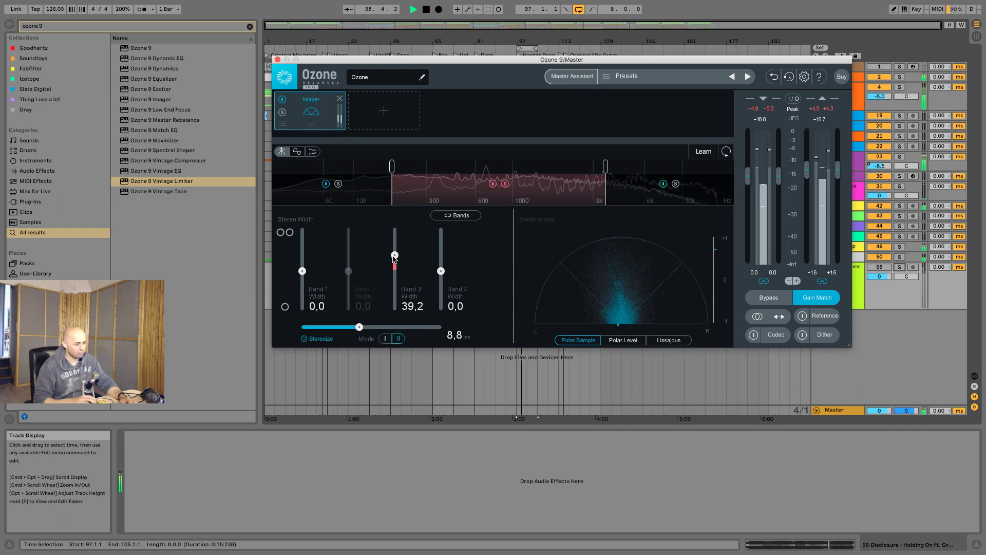
{"action": "left_click_drag", "start_coordinate": [394, 255], "coordinate": [394, 239]}
{"action": "left_click_drag", "start_coordinate": [360, 327], "coordinate": [396, 331]}
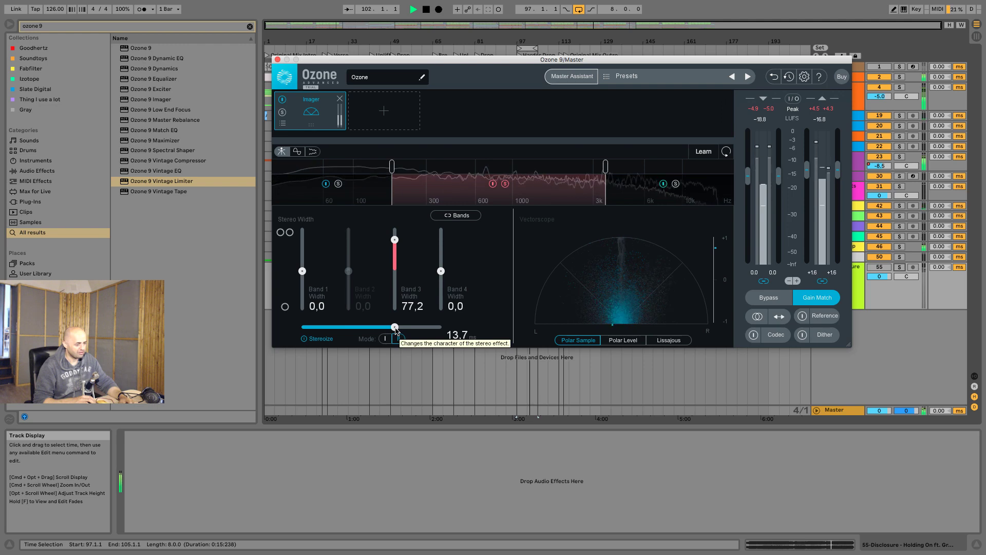
{"action": "key", "text": "space"}
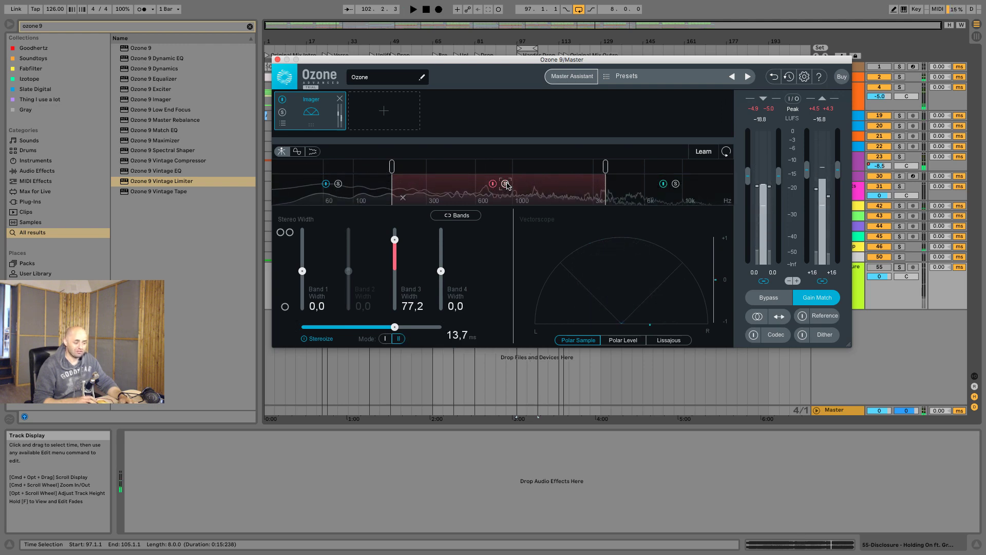
Step: Restart playback and toggle the global bypass on and off twice to compare the exaggerated widening with the original
{"action": "key", "text": "space"}
{"action": "left_click", "coordinate": [769, 298]}
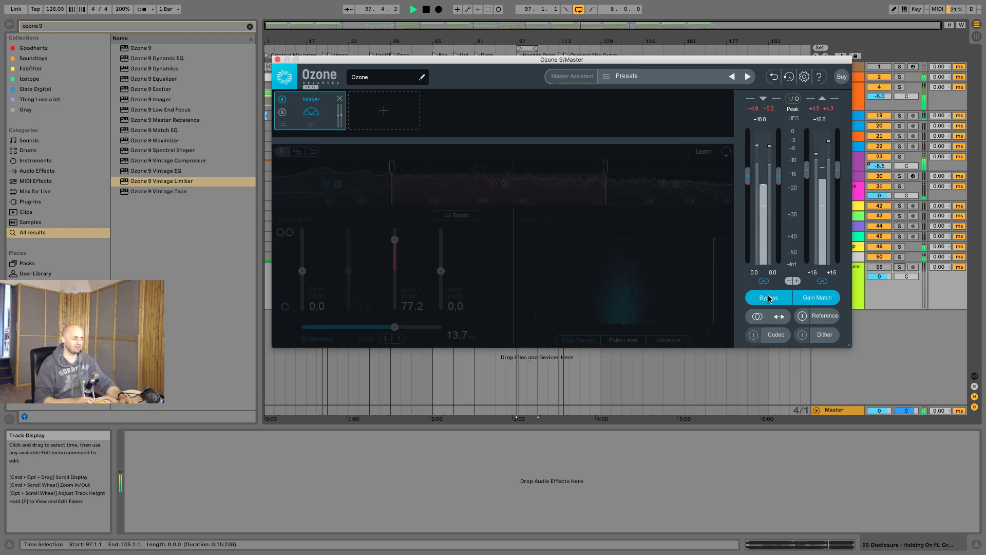
{"action": "left_click", "coordinate": [769, 298]}
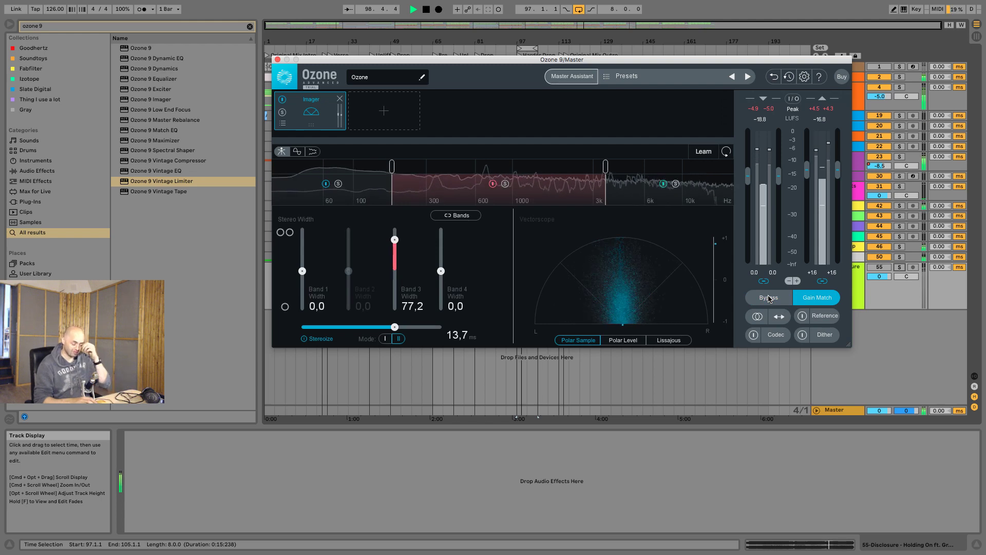
{"action": "left_click", "coordinate": [769, 298]}
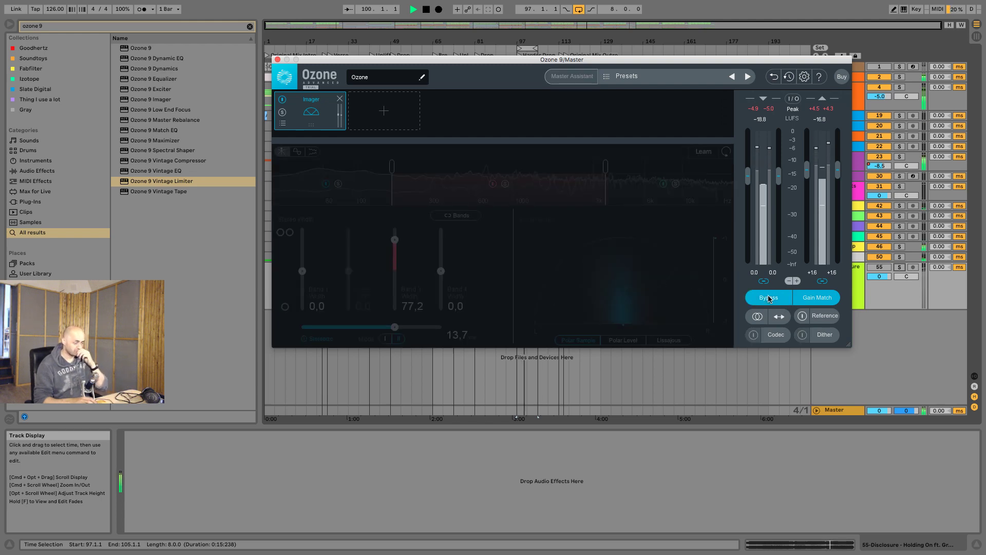
{"action": "left_click", "coordinate": [769, 297]}
Step: Reduce the Imager's Band 3 width to 32.9 and the Stereoize amount to 11.6 ms
{"action": "left_click_drag", "start_coordinate": [394, 239], "coordinate": [397, 276]}
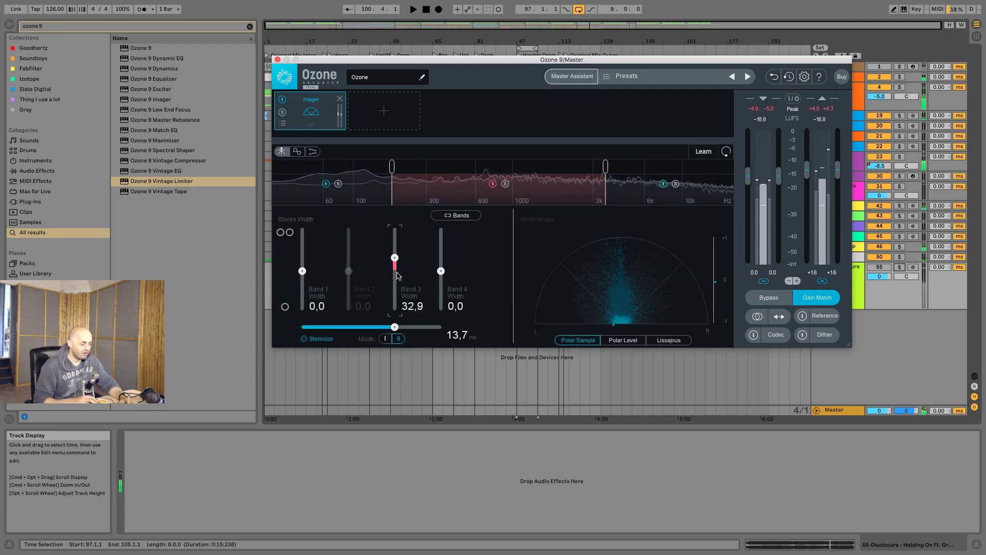
{"action": "left_click_drag", "start_coordinate": [394, 327], "coordinate": [379, 326]}
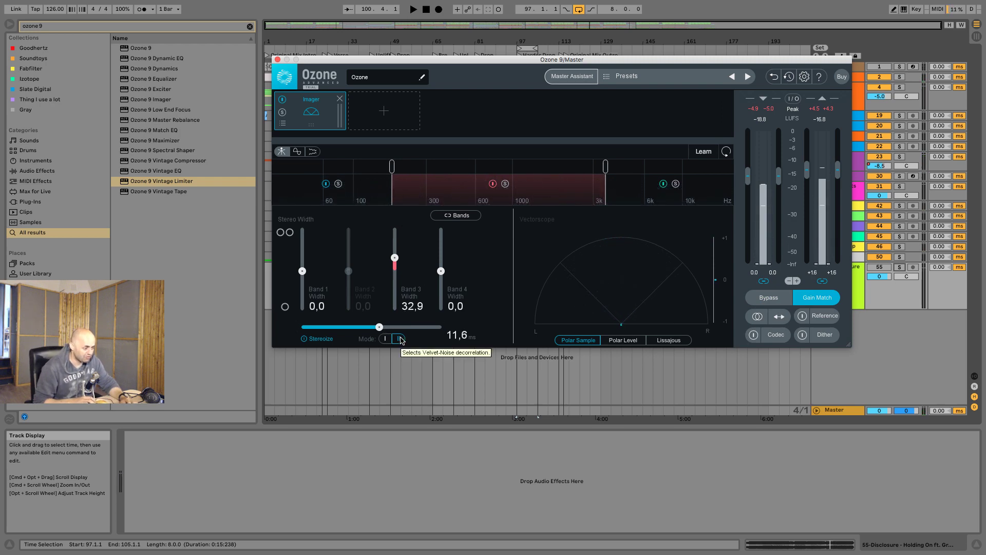
Step: Remove the Imager from the chain and add a Dynamic EQ module in its place
{"action": "left_click", "coordinate": [339, 99]}
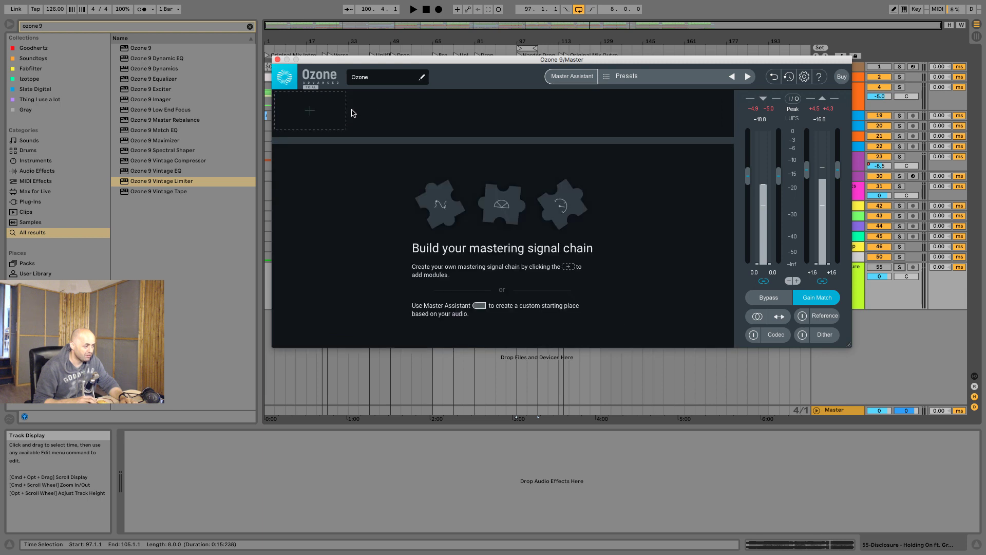
{"action": "left_click", "coordinate": [325, 116]}
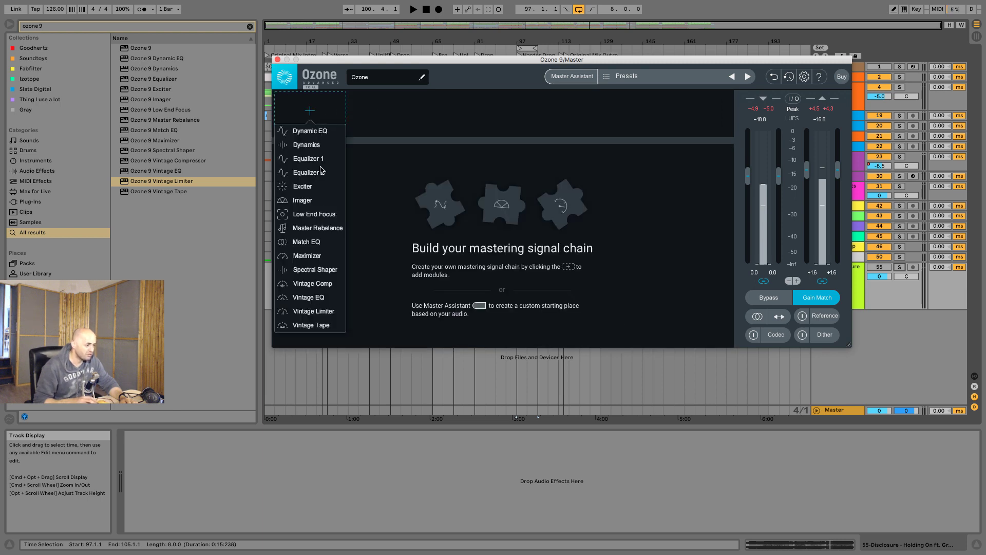
{"action": "left_click", "coordinate": [317, 130]}
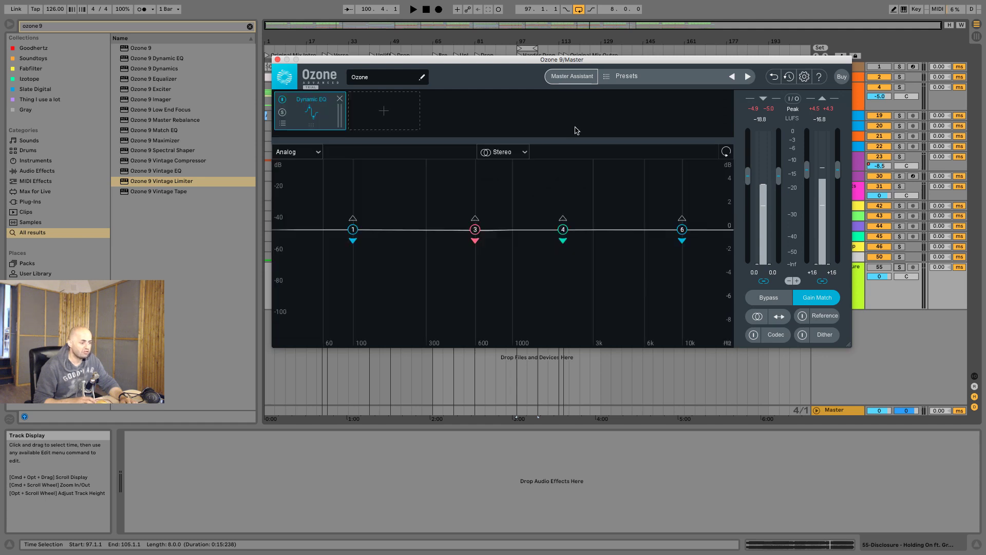
Step: Run Master Assistant on the playing loop with Vintage modules, the Disclosure reference and Streaming destination, and accept its suggested chain
{"action": "left_click", "coordinate": [571, 76]}
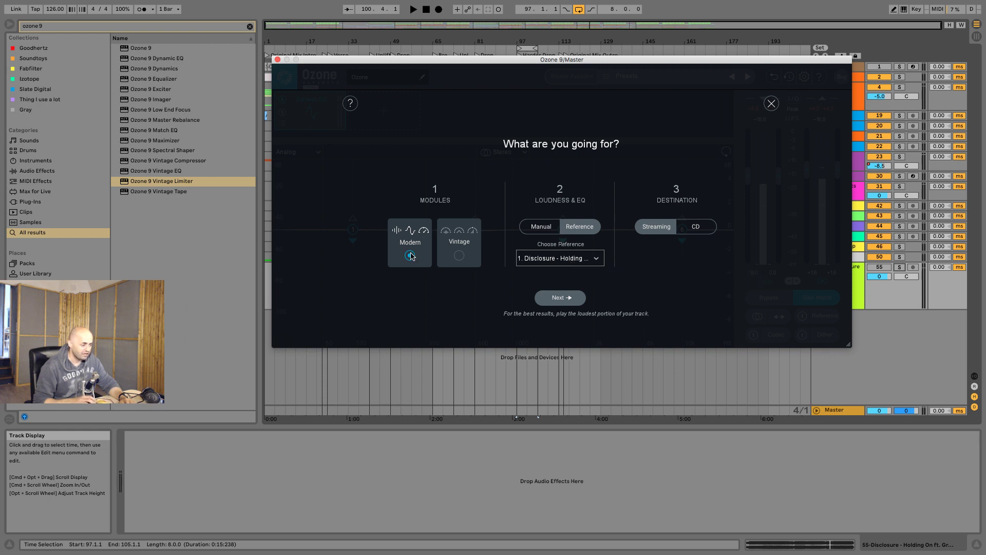
{"action": "left_click", "coordinate": [460, 255]}
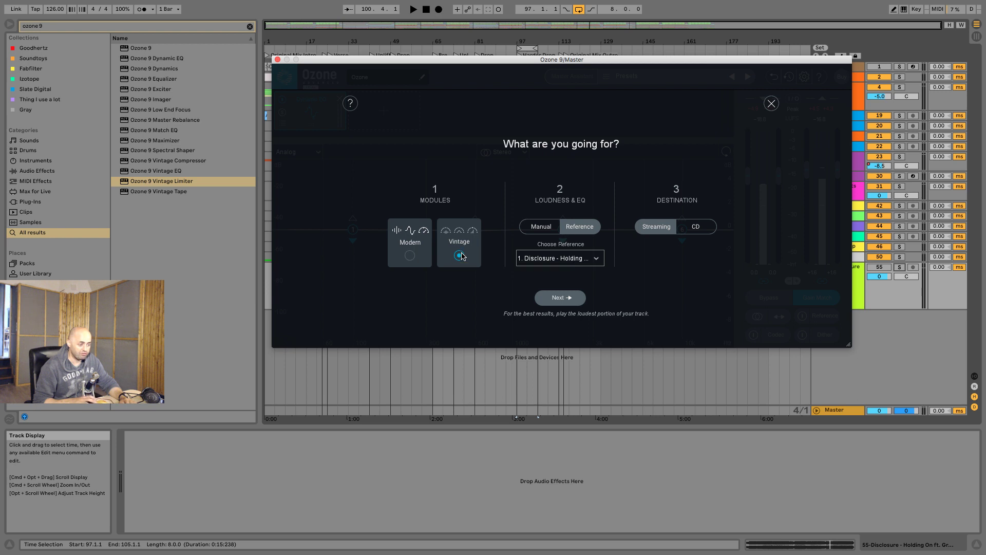
{"action": "left_click", "coordinate": [691, 228]}
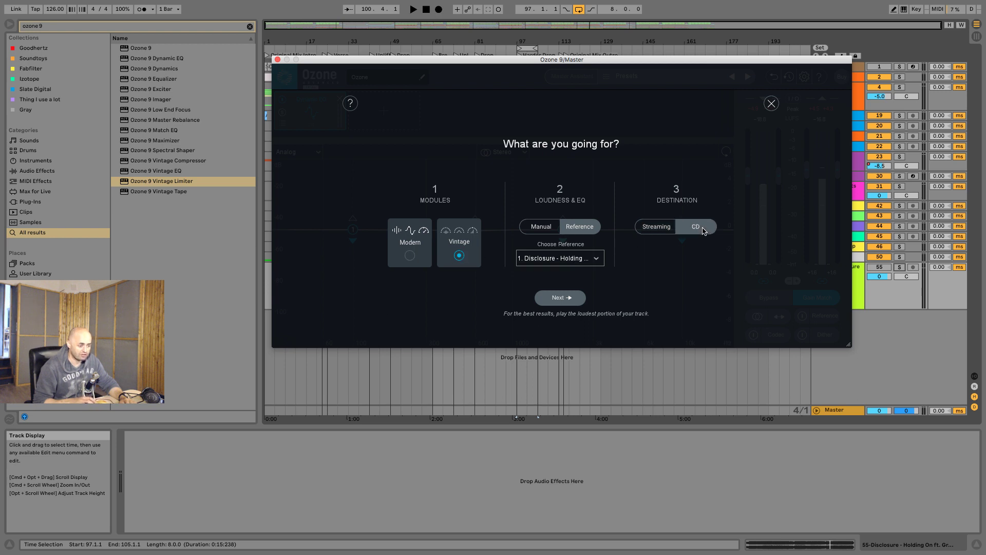
{"action": "left_click", "coordinate": [661, 229]}
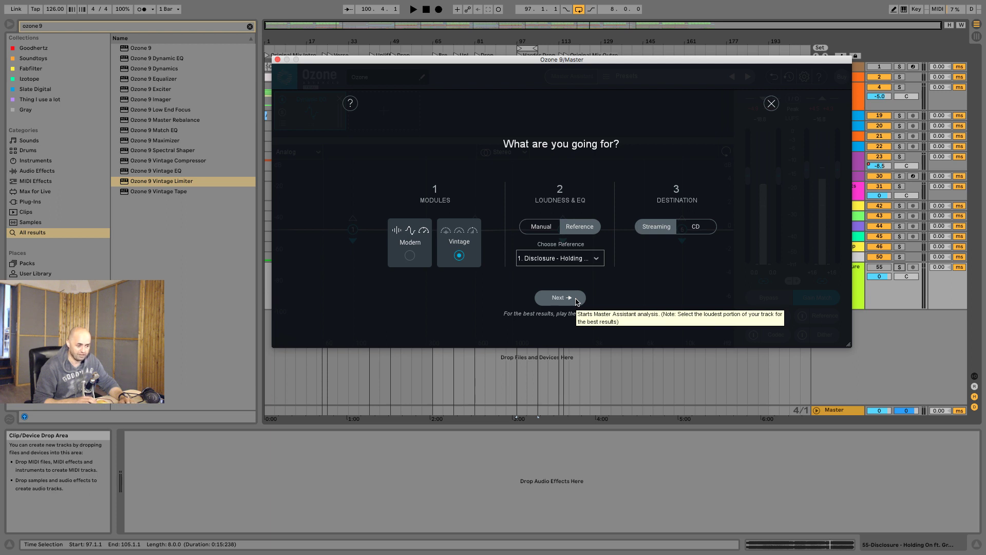
{"action": "key", "text": "space"}
{"action": "left_click", "coordinate": [577, 299]}
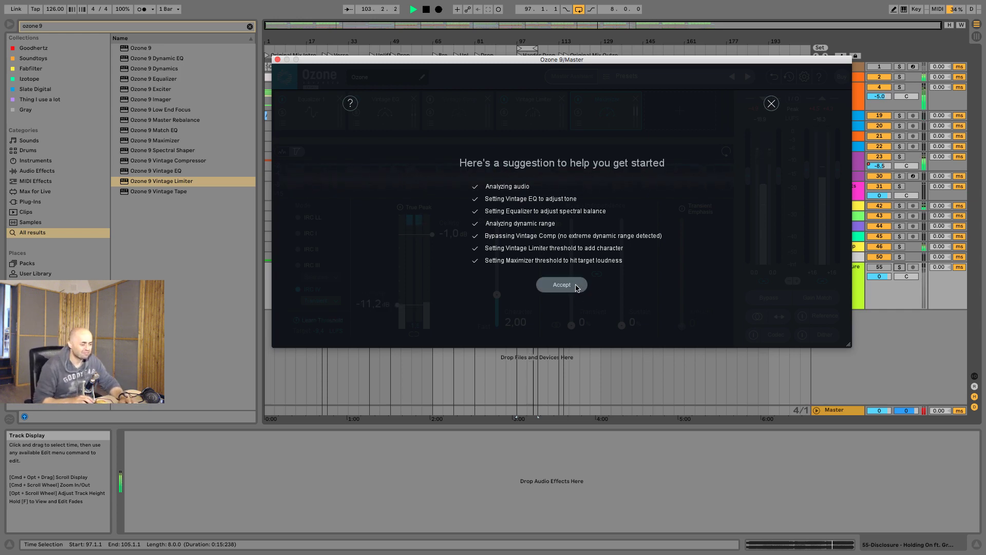
{"action": "left_click", "coordinate": [575, 287]}
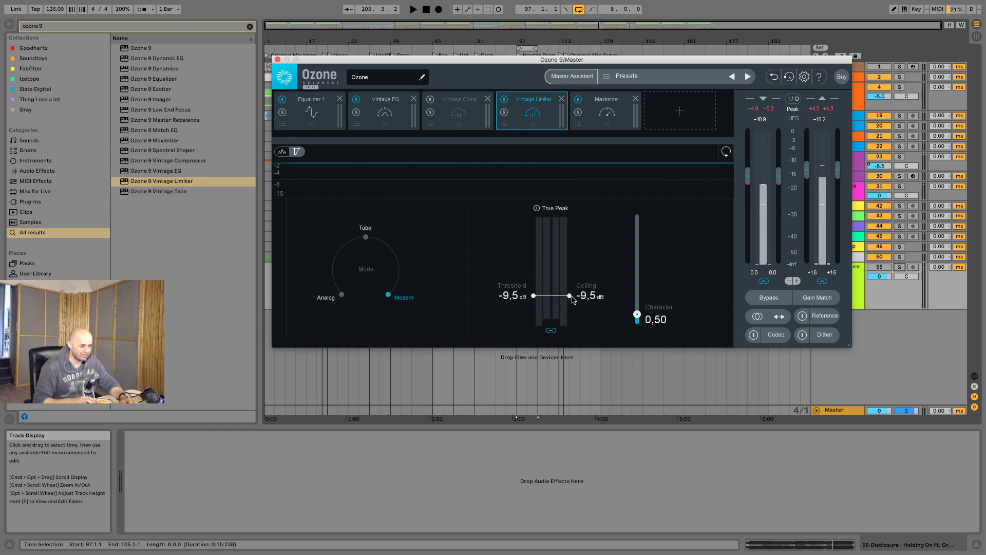
Step: Enable Gain Match, play the loop and bypass all processing to check the master level in the mixer
{"action": "left_click", "coordinate": [818, 300]}
{"action": "key", "text": "space"}
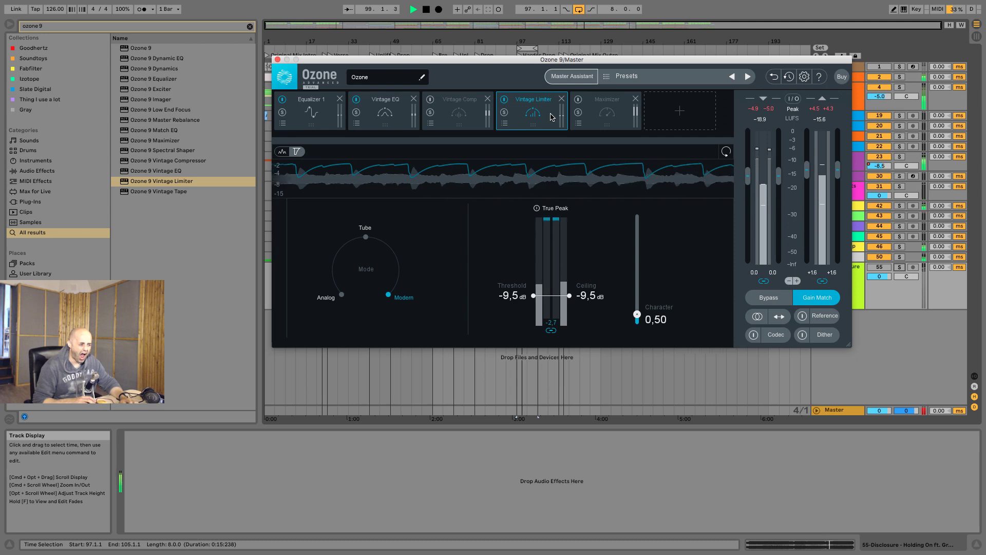
{"action": "left_click", "coordinate": [771, 299]}
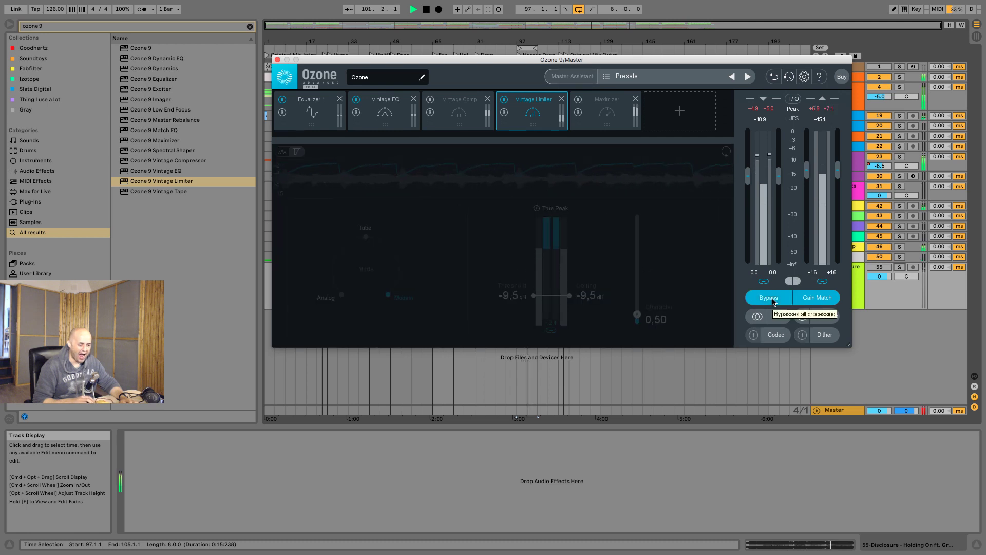
{"action": "key", "text": "Tab"}
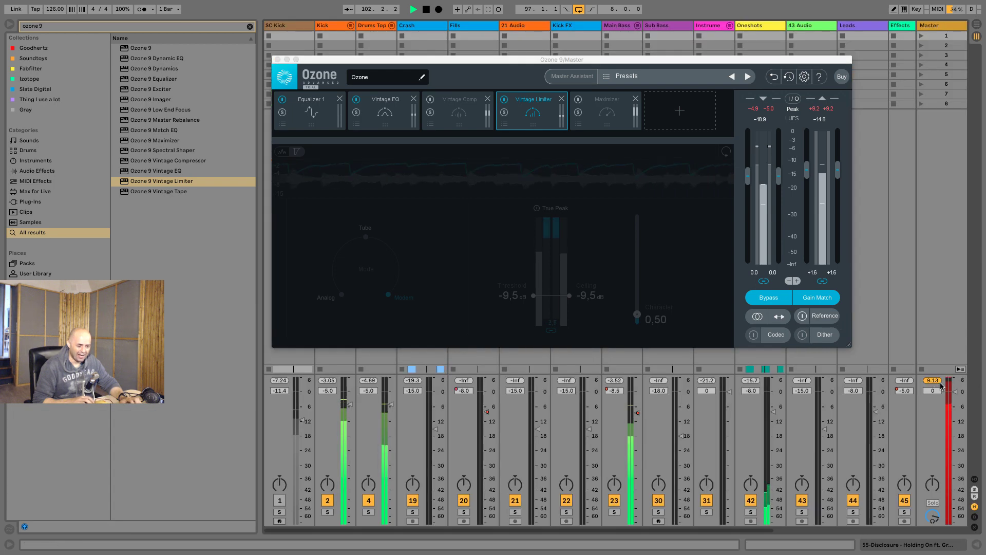
{"action": "key", "text": "space"}
{"action": "key", "text": "Tab"}
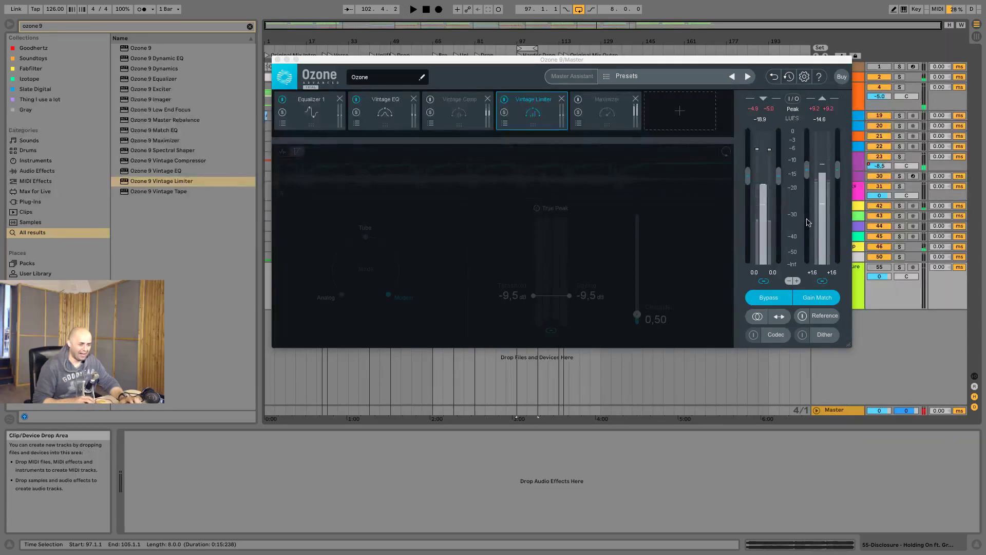
Step: Lower the linked output gain to -8.2 dB and turn the bypass off, checking the master level in the mixer during playback
{"action": "left_click", "coordinate": [839, 172]}
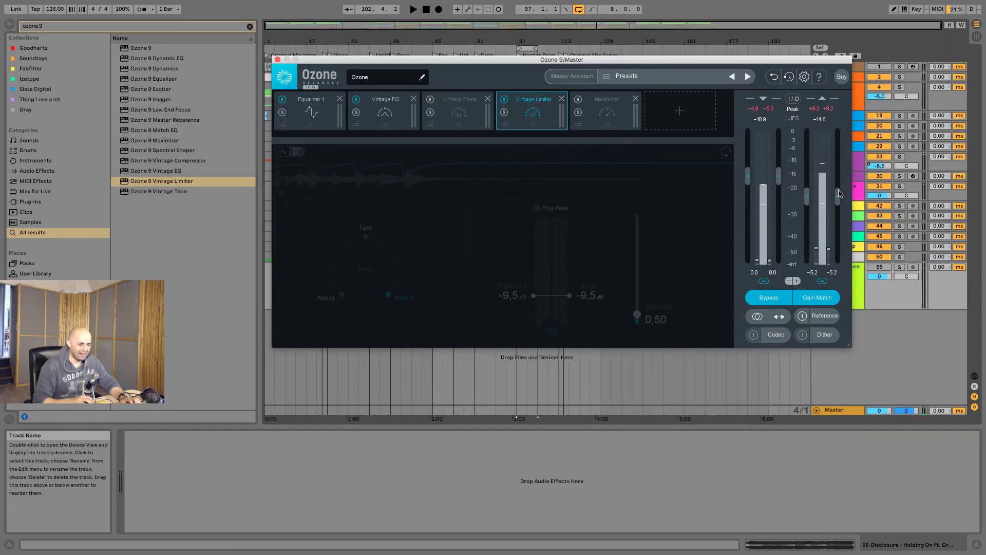
{"action": "key", "text": "space"}
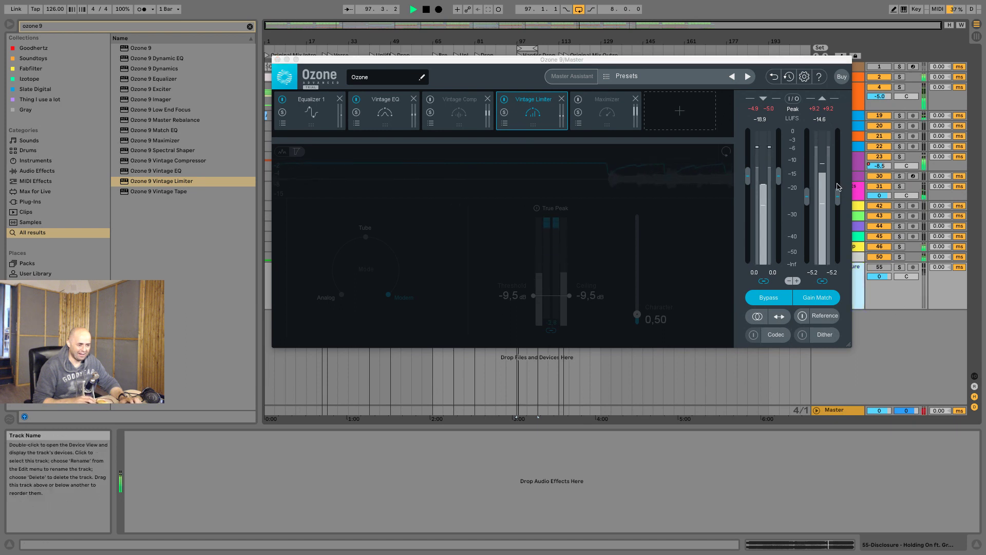
{"action": "left_click_drag", "start_coordinate": [838, 197], "coordinate": [841, 208]}
{"action": "left_click", "coordinate": [896, 327]}
{"action": "key", "text": "Tab"}
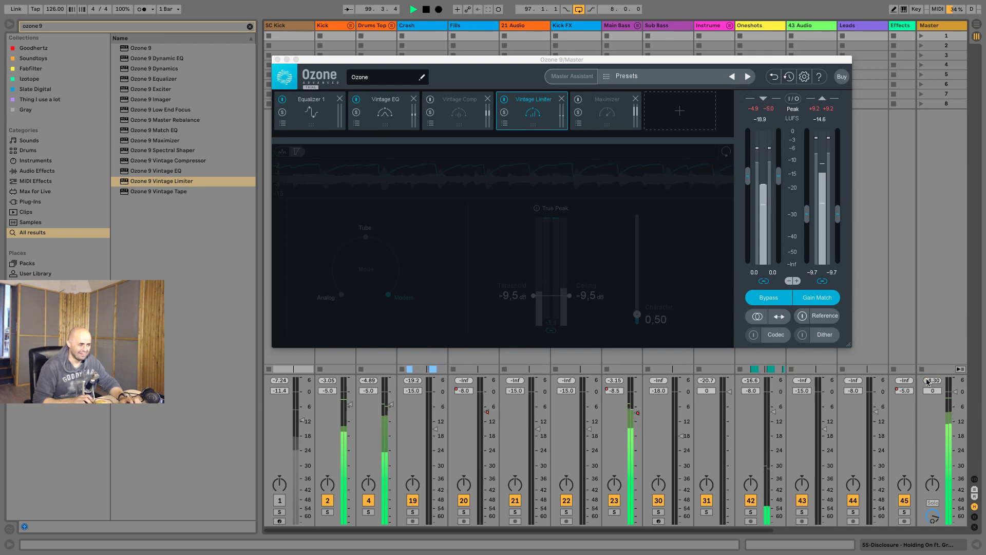
{"action": "left_click", "coordinate": [775, 300]}
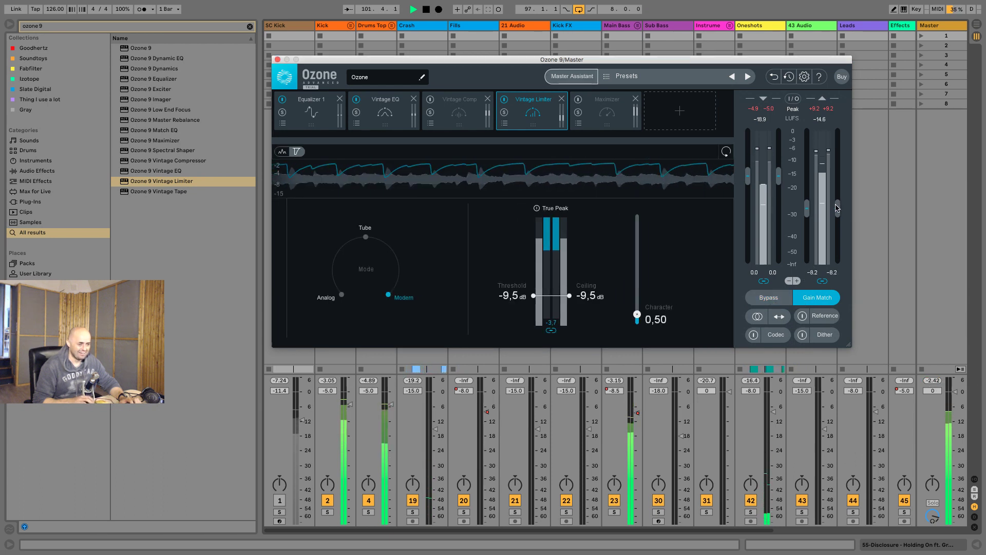
{"action": "left_click", "coordinate": [907, 212]}
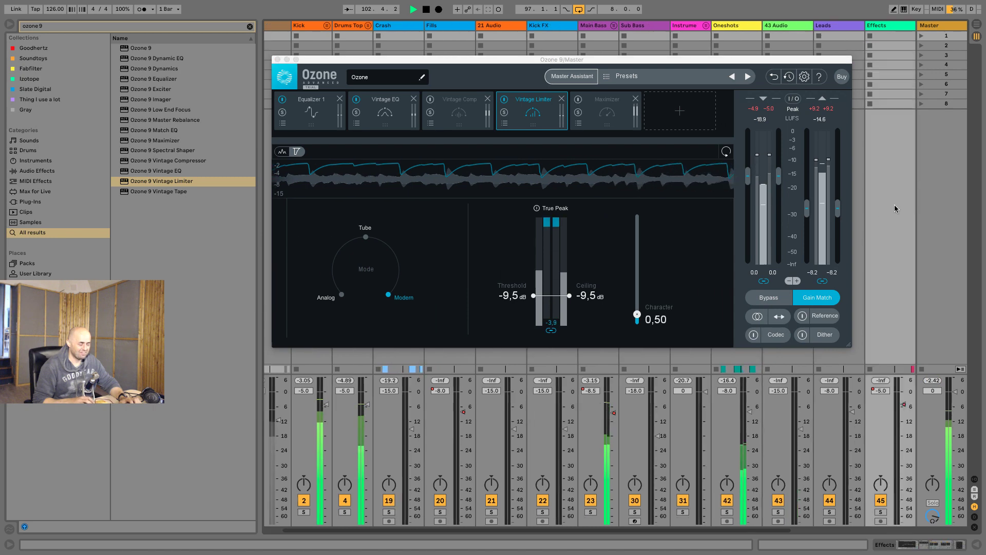
{"action": "key", "text": "Tab"}
{"action": "key", "text": "space"}
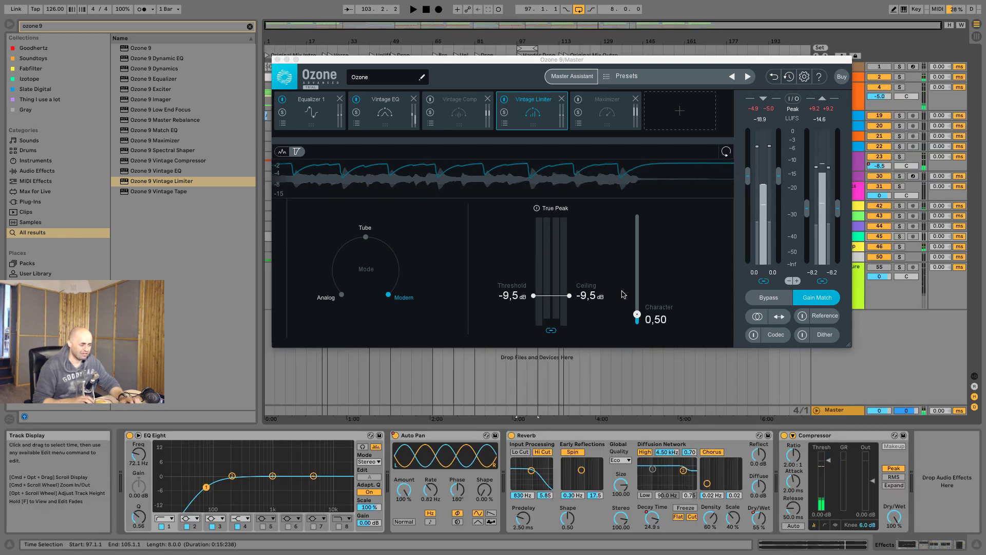
Step: Play the loop, select the Master track and toggle the global bypass on and off twice to compare the processed and original sound
{"action": "key", "text": "space"}
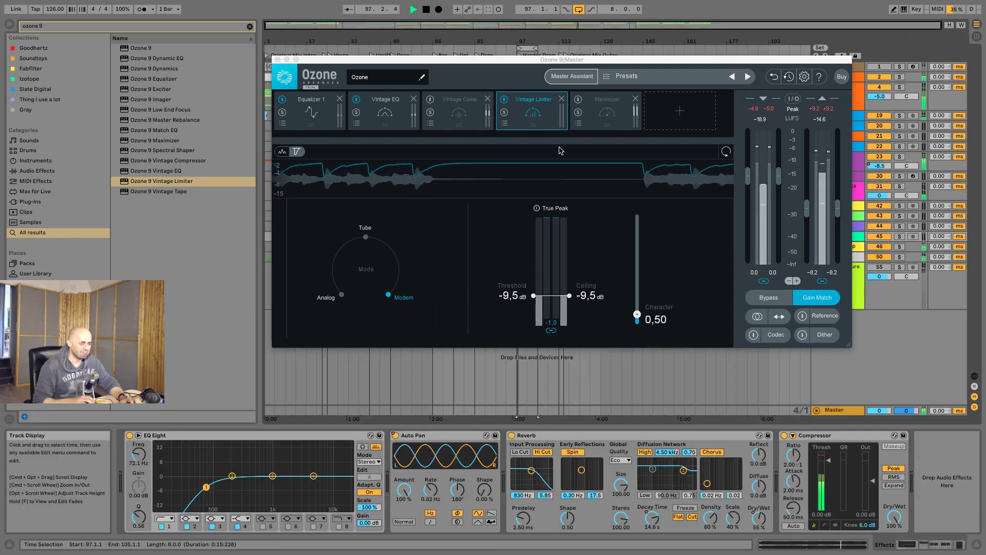
{"action": "left_click", "coordinate": [769, 297]}
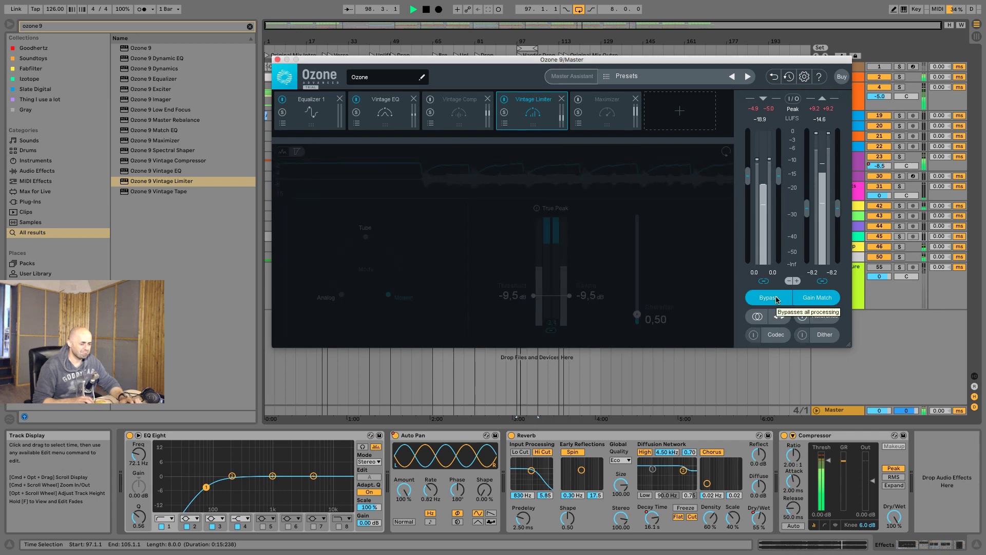
{"action": "left_click", "coordinate": [833, 410]}
{"action": "left_click", "coordinate": [769, 296]}
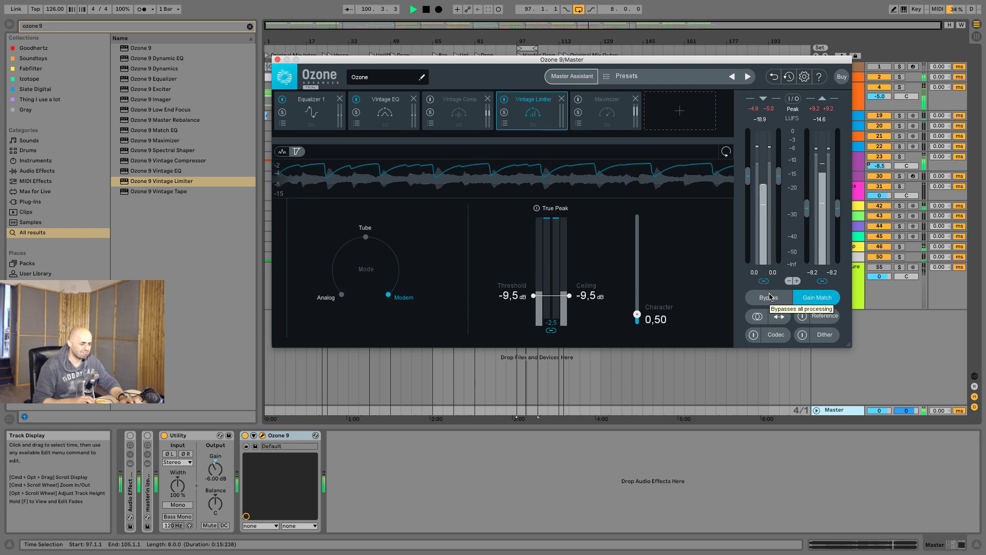
{"action": "left_click", "coordinate": [769, 298]}
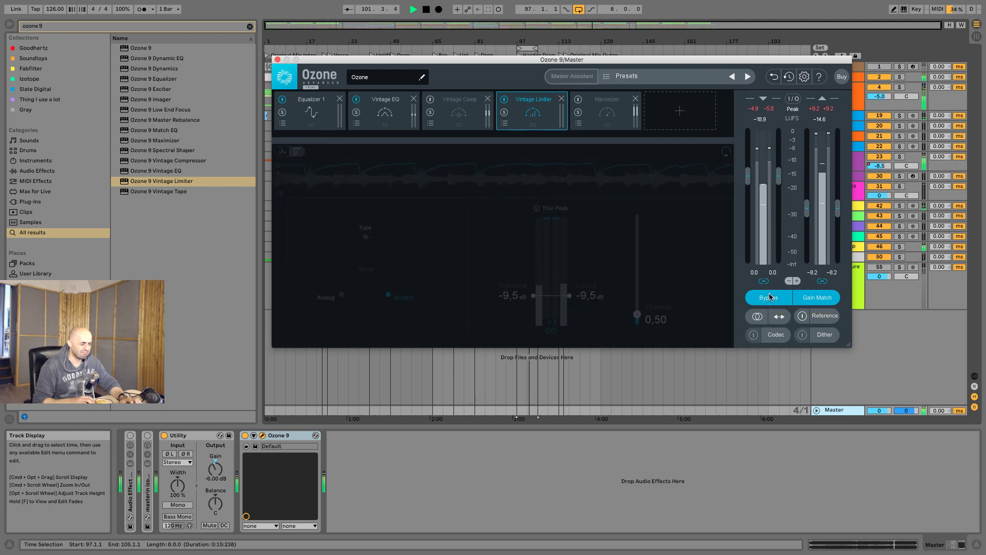
{"action": "left_click", "coordinate": [769, 297]}
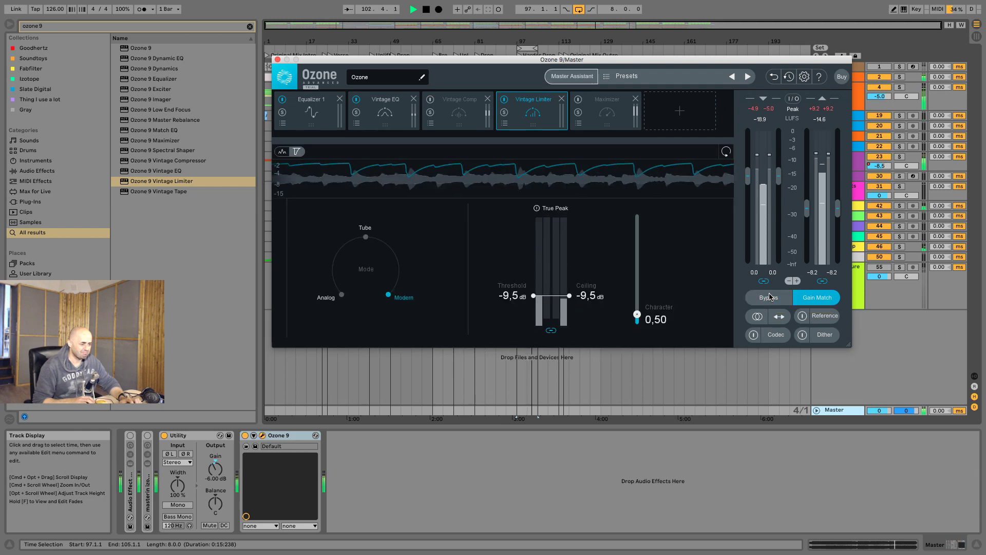
{"action": "key", "text": "space"}
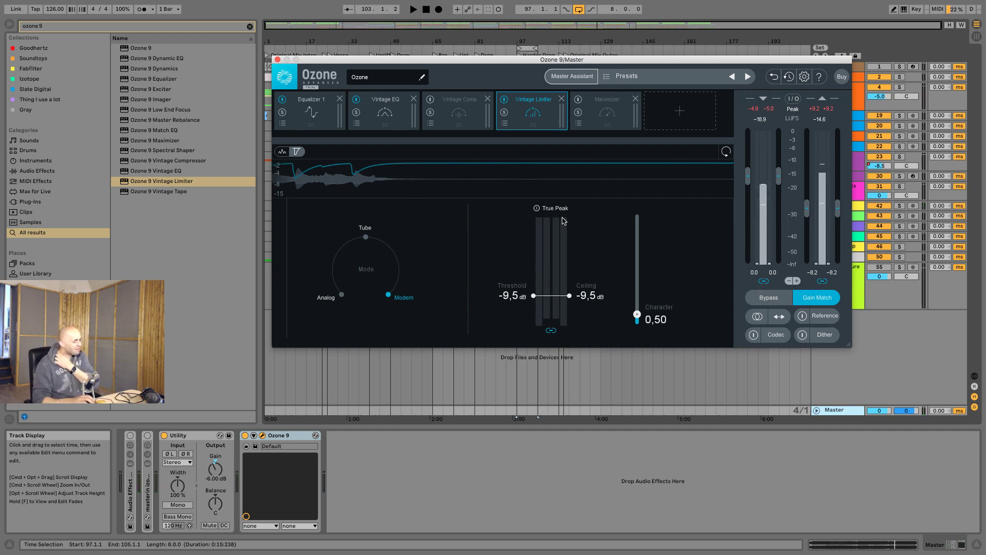
Step: Examine the Vintage EQ and the Equalizer, viewing its Mid and Side curves before returning it to Stereo mode
{"action": "left_click", "coordinate": [404, 106]}
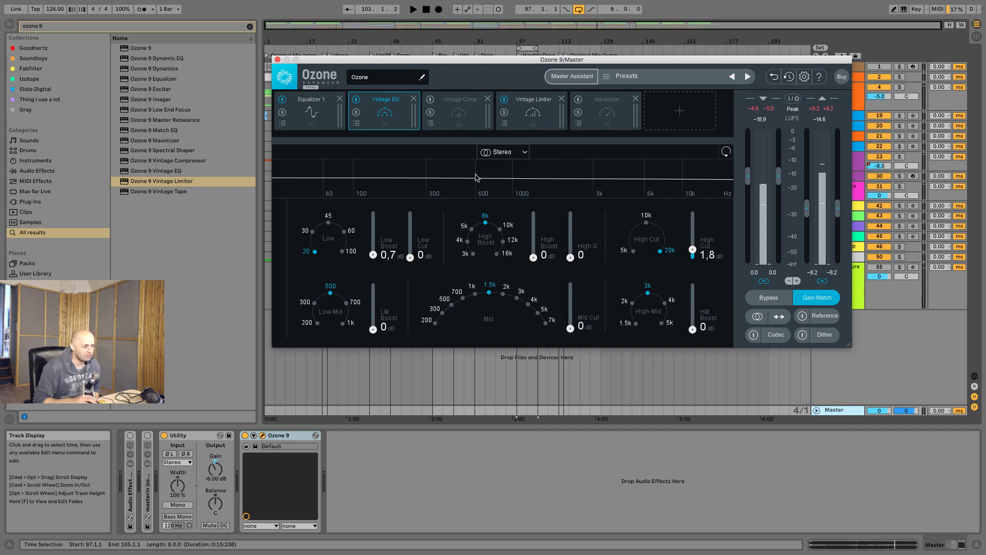
{"action": "left_click", "coordinate": [314, 121]}
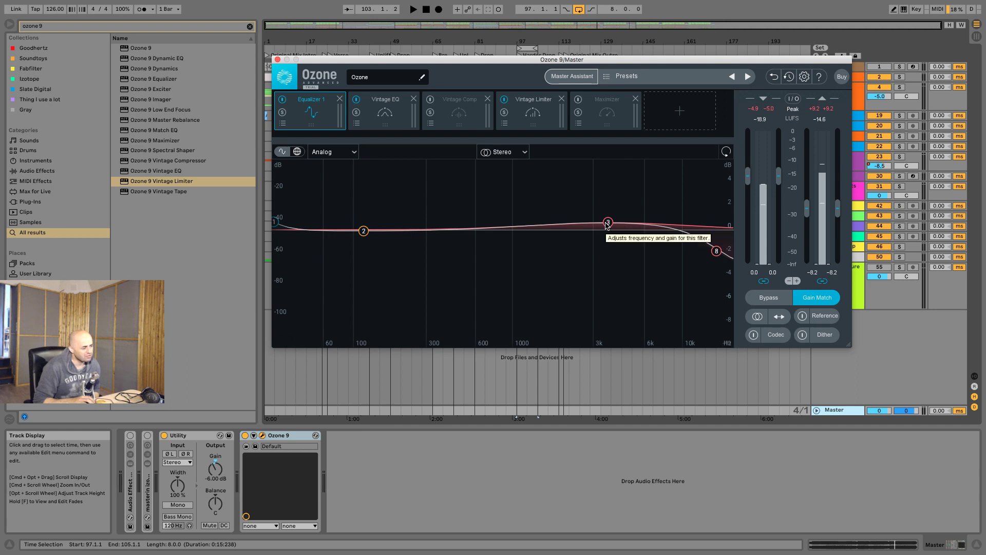
{"action": "left_click", "coordinate": [503, 151]}
{"action": "left_click", "coordinate": [511, 186]}
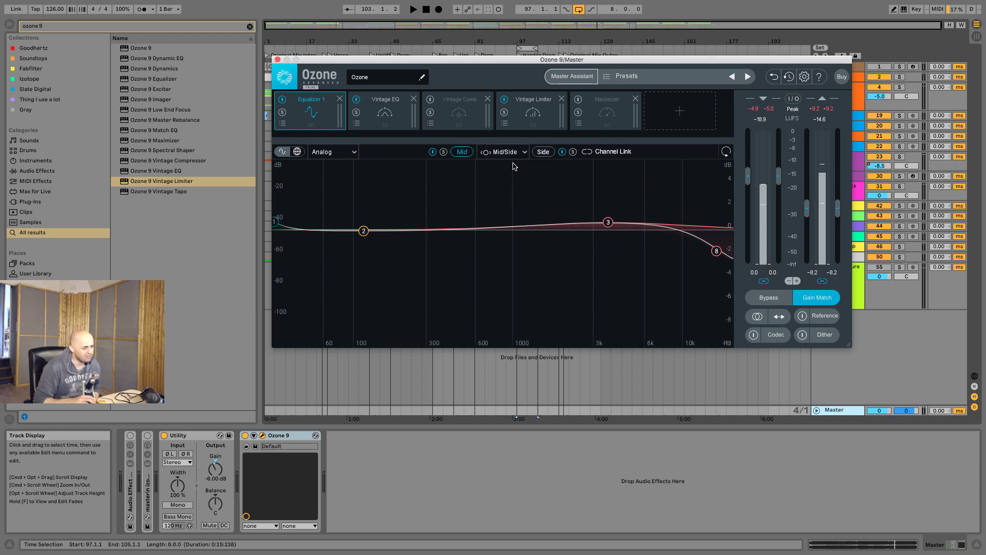
{"action": "left_click", "coordinate": [547, 153]}
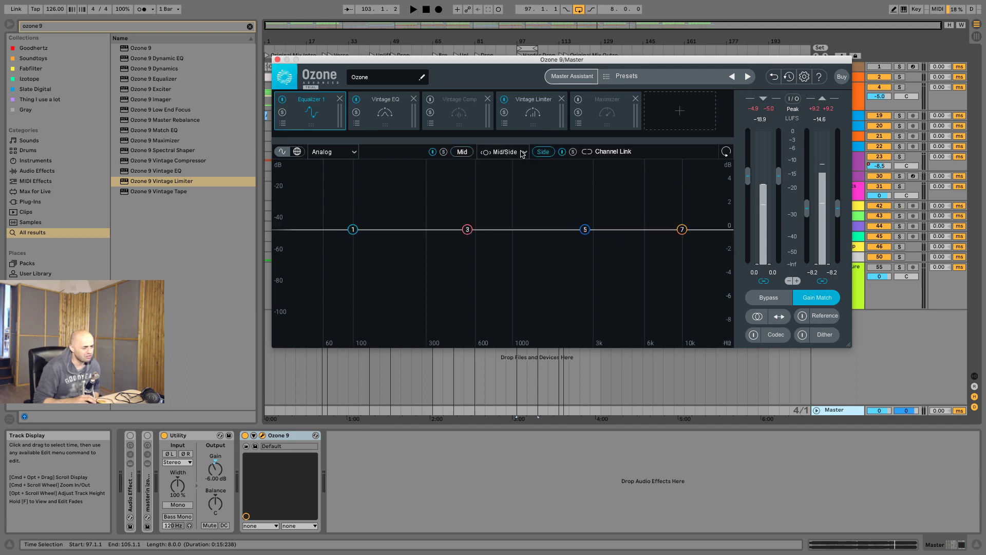
{"action": "left_click", "coordinate": [464, 153]}
{"action": "left_click", "coordinate": [505, 152]}
{"action": "left_click", "coordinate": [515, 170]}
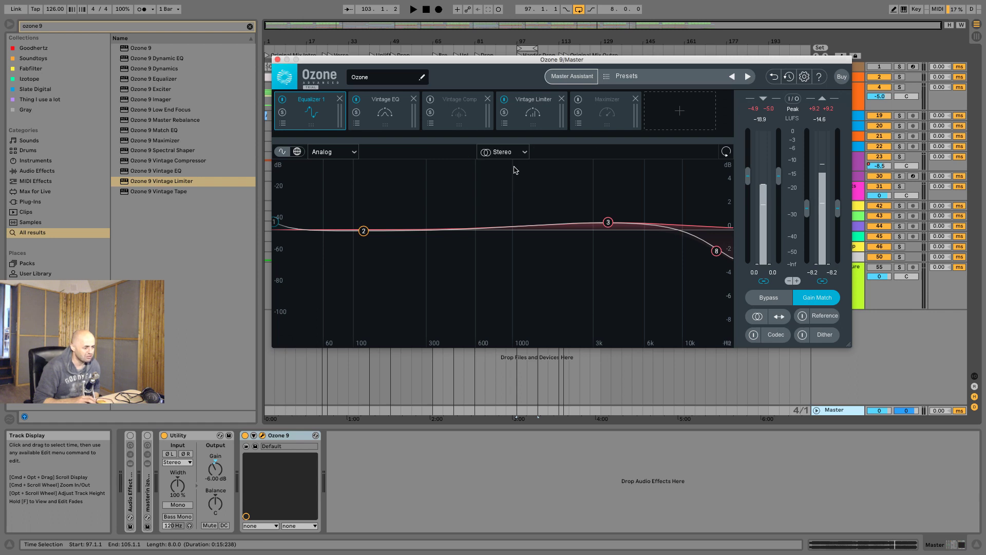
Step: Reshape the Equalizer with a 1.3 dB bell at 4441 Hz and a -0.7 dB bell at 825 Hz, and remove the high shelf
{"action": "left_click_drag", "start_coordinate": [610, 222], "coordinate": [620, 224]}
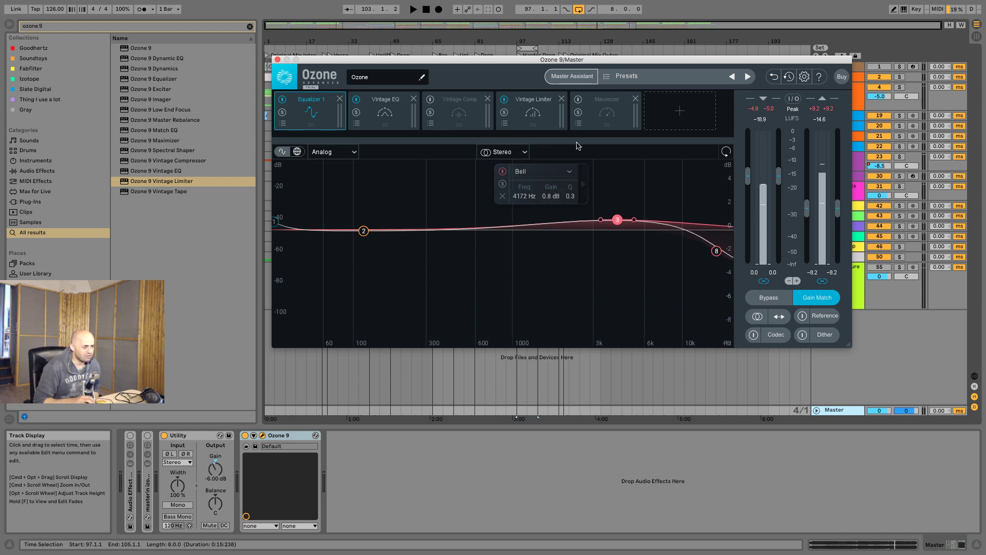
{"action": "left_click", "coordinate": [716, 251]}
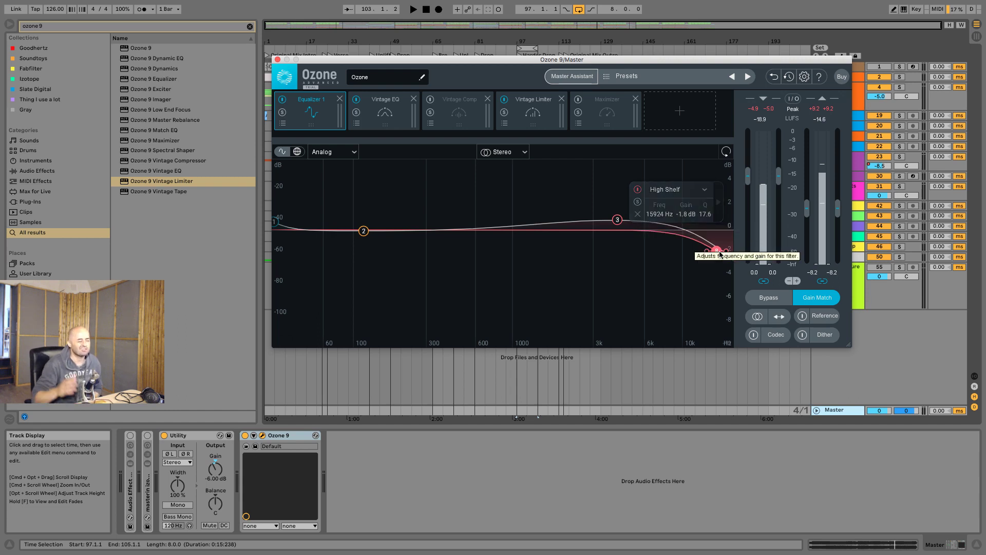
{"action": "left_click", "coordinate": [638, 215]}
{"action": "left_click_drag", "start_coordinate": [617, 223], "coordinate": [622, 217]}
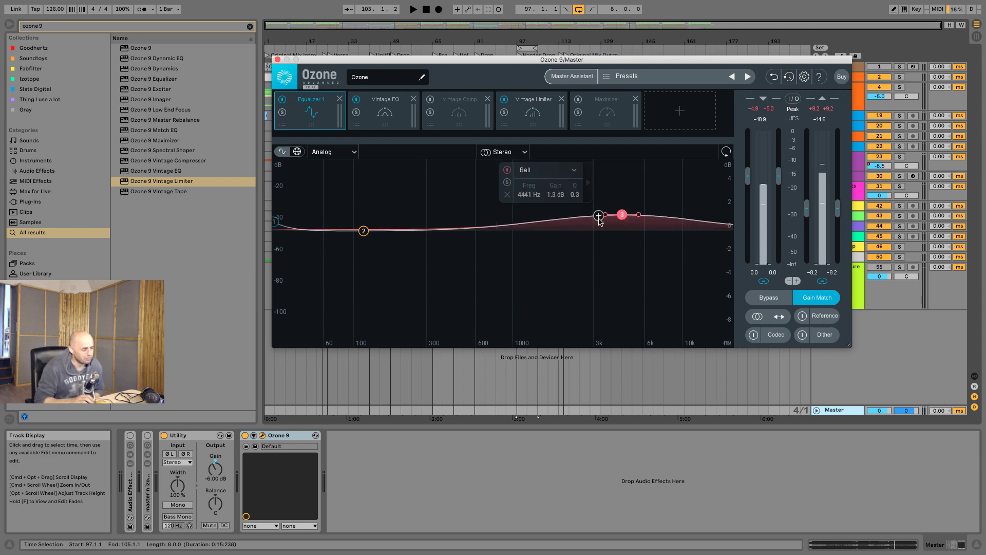
{"action": "left_click", "coordinate": [277, 222]}
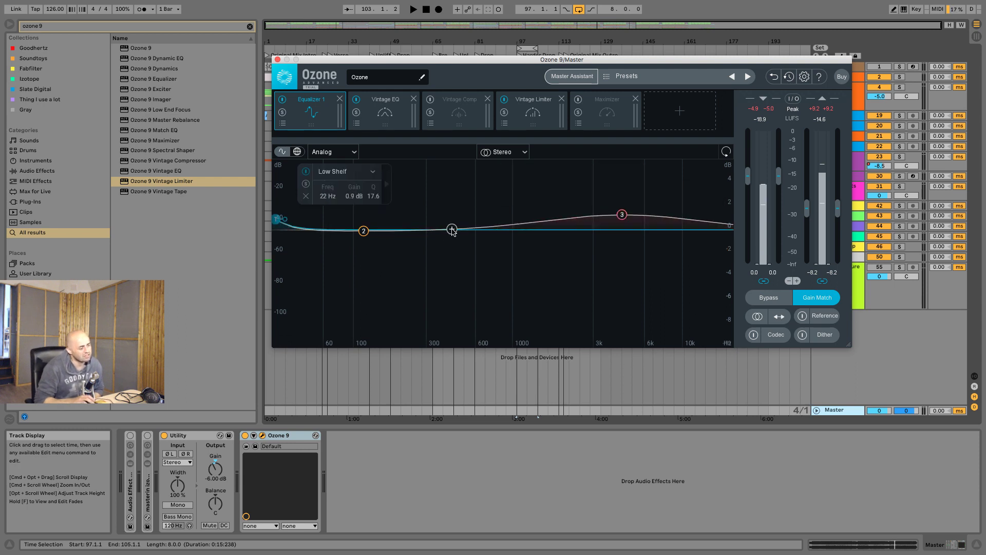
{"action": "left_click_drag", "start_coordinate": [363, 231], "coordinate": [498, 242]}
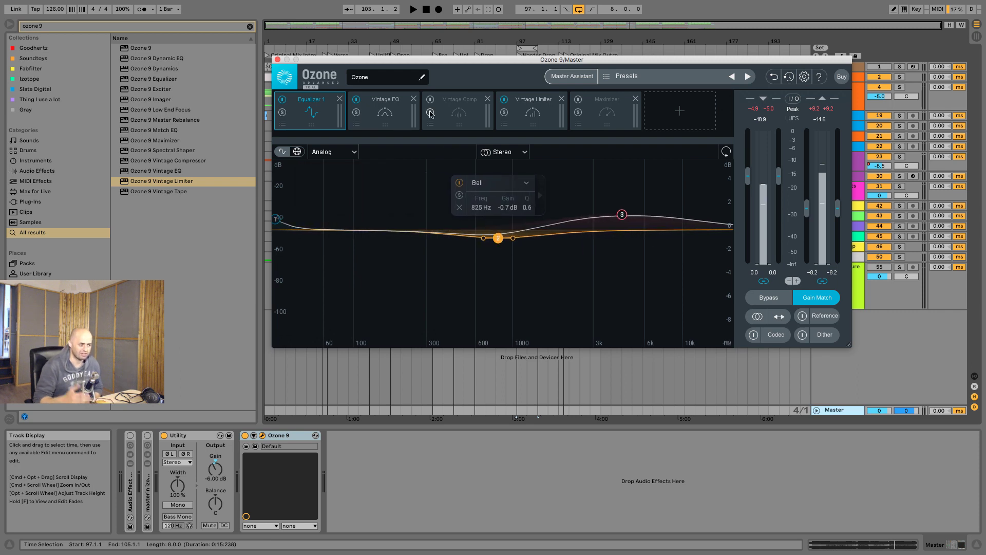
Step: Clear the chain by removing the Vintage EQ, Vintage Comp, Vintage Limiter, Maximizer and Equalizer modules
{"action": "left_click", "coordinate": [391, 115]}
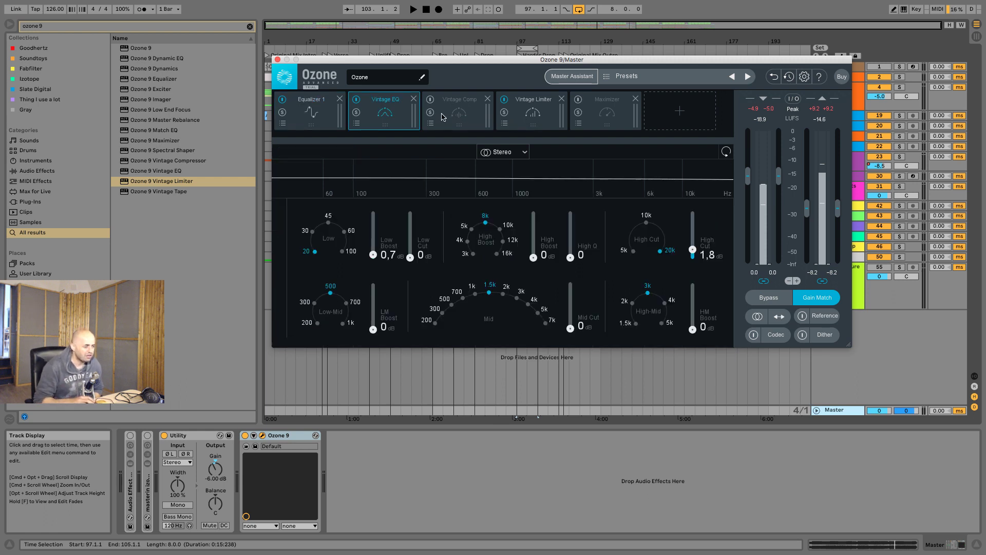
{"action": "left_click", "coordinate": [414, 99]}
{"action": "left_click", "coordinate": [416, 101]}
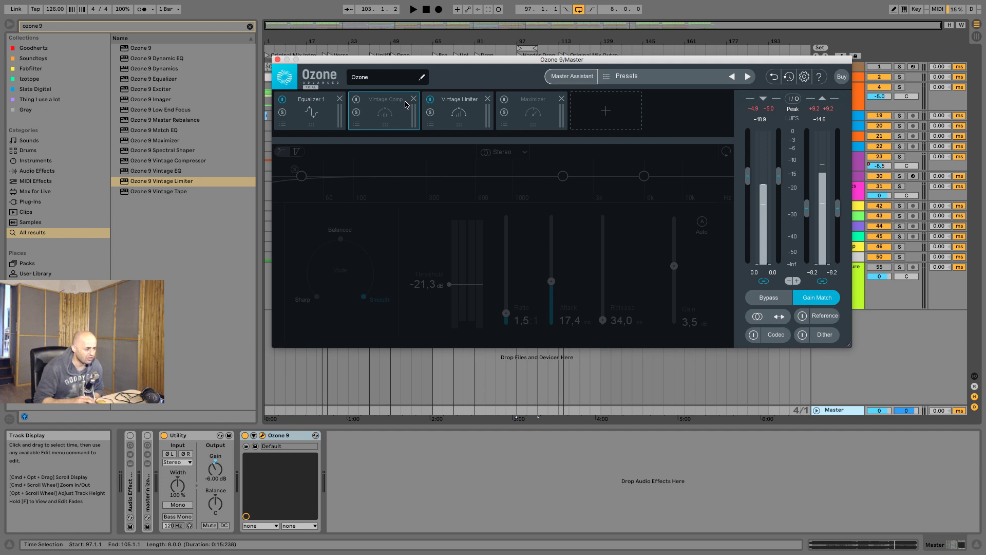
{"action": "left_click", "coordinate": [414, 99]}
{"action": "left_click", "coordinate": [388, 107]}
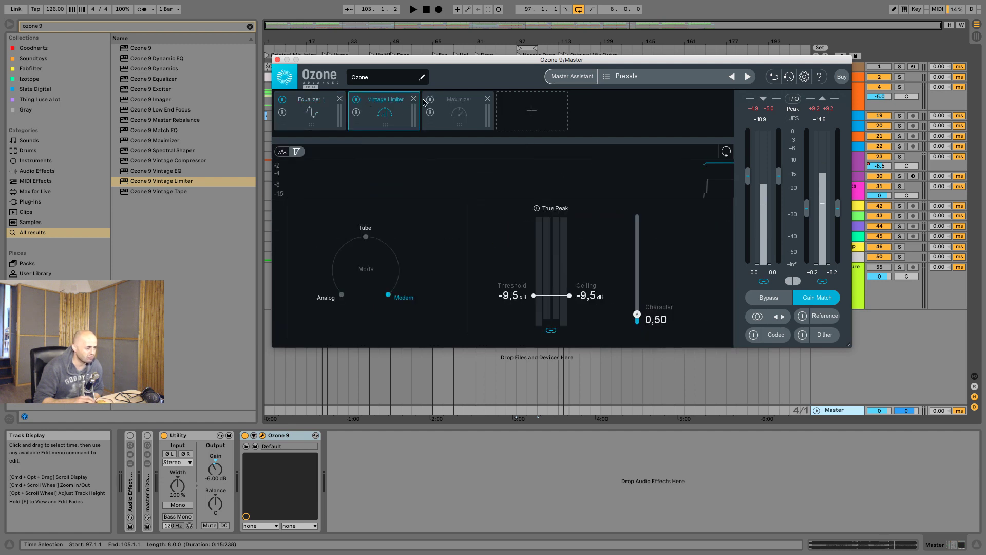
{"action": "left_click", "coordinate": [414, 99]}
{"action": "left_click", "coordinate": [414, 99]}
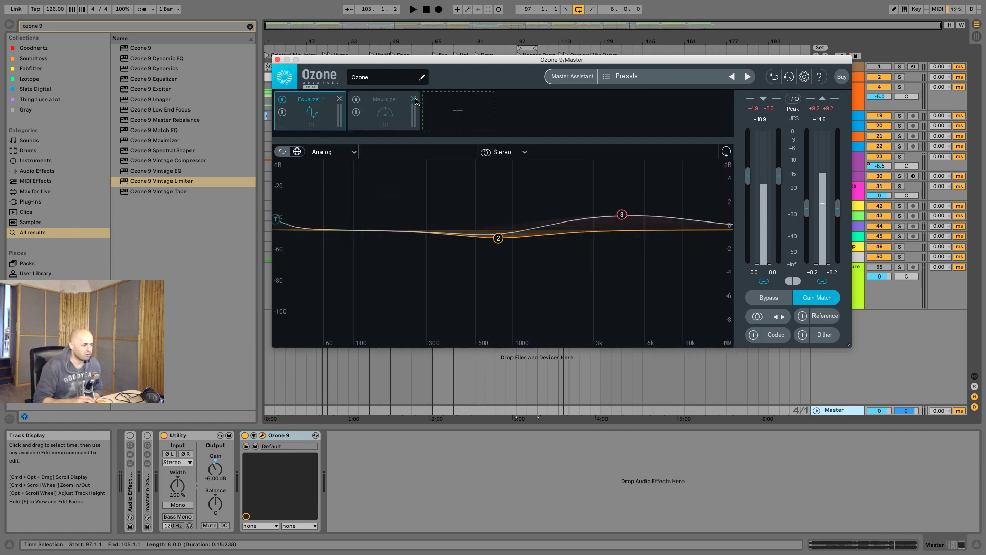
{"action": "left_click", "coordinate": [339, 99]}
Step: Run Master Assistant on the loop with Modern modules, Manual High intensity and Streaming destination, accept its chain and enable Gain Match
{"action": "left_click", "coordinate": [573, 80]}
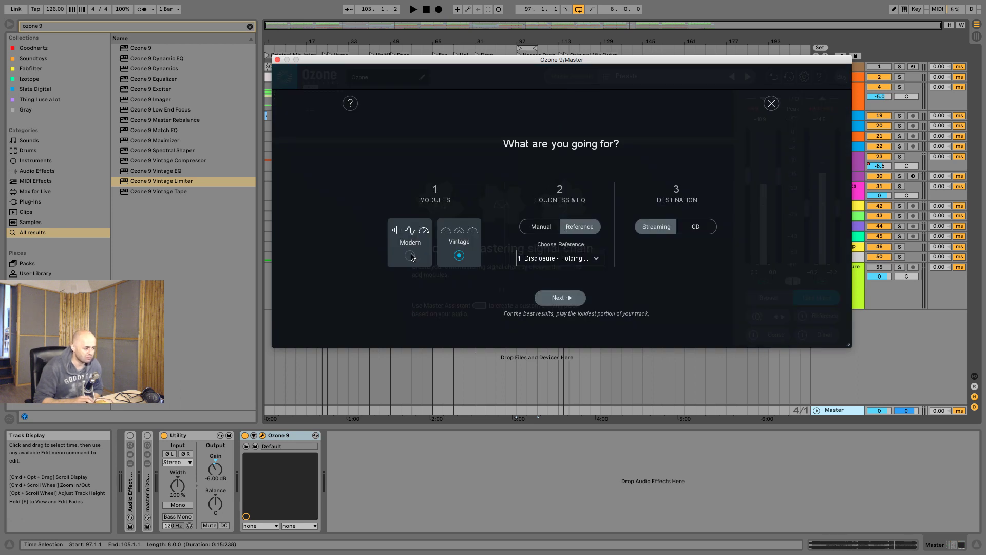
{"action": "left_click", "coordinate": [550, 229]}
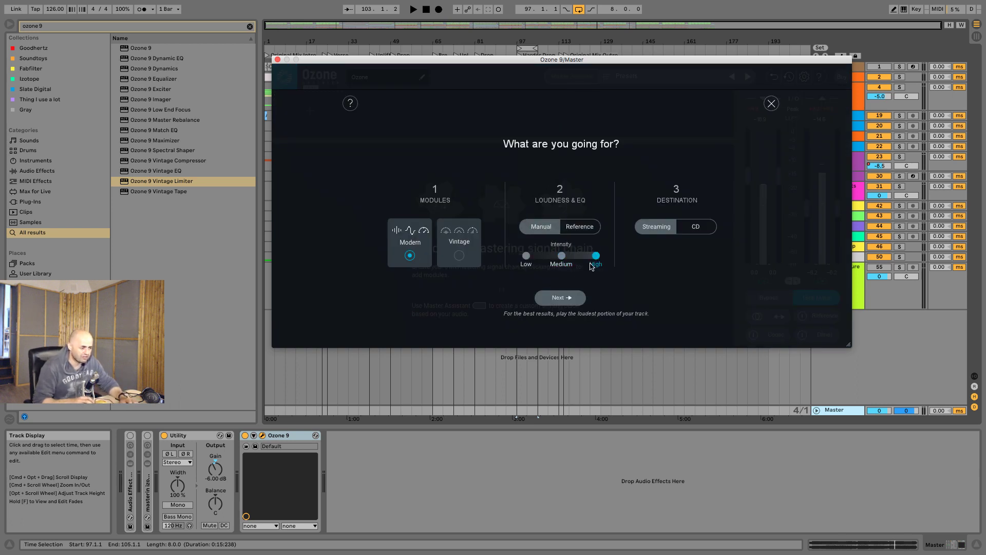
{"action": "left_click", "coordinate": [565, 300]}
{"action": "key", "text": "space"}
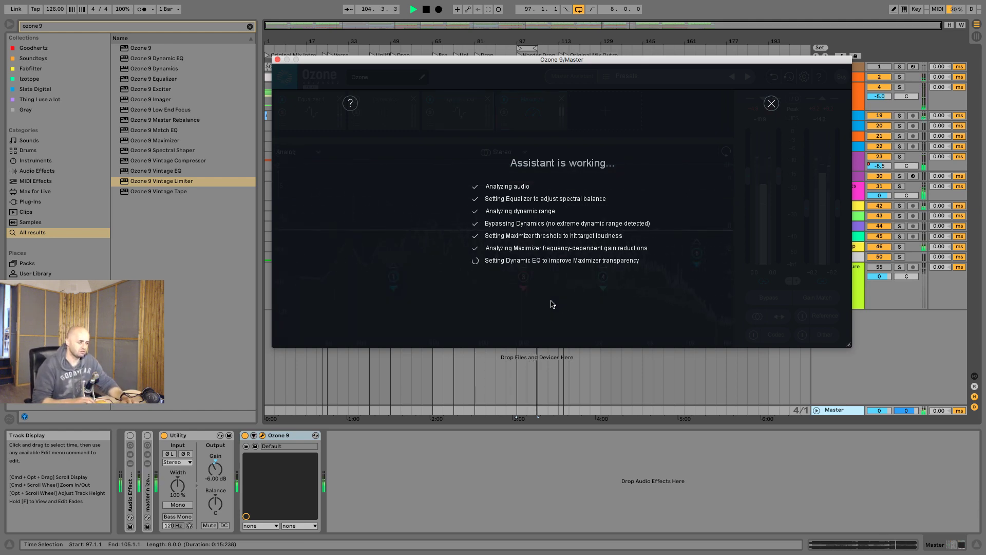
{"action": "left_click", "coordinate": [562, 283]}
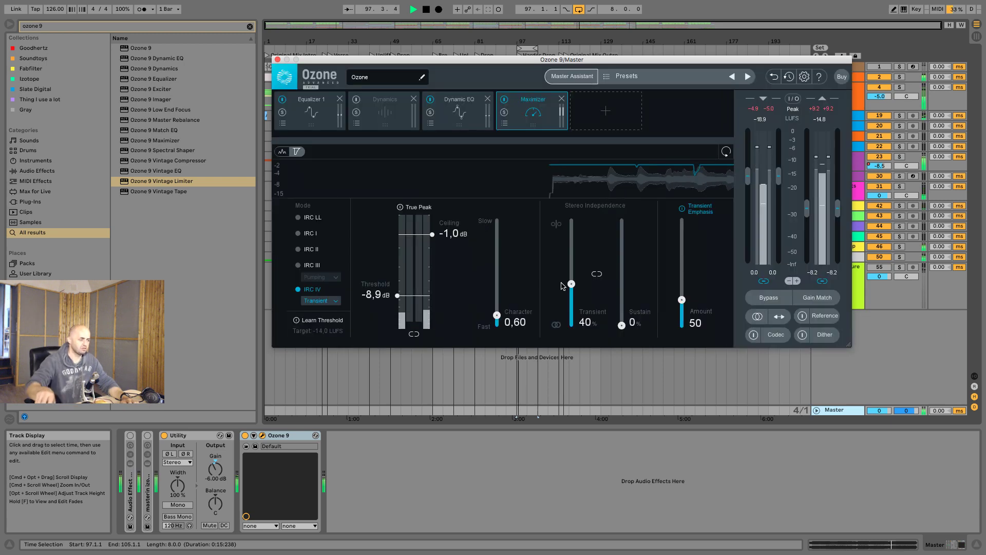
{"action": "left_click", "coordinate": [807, 298]}
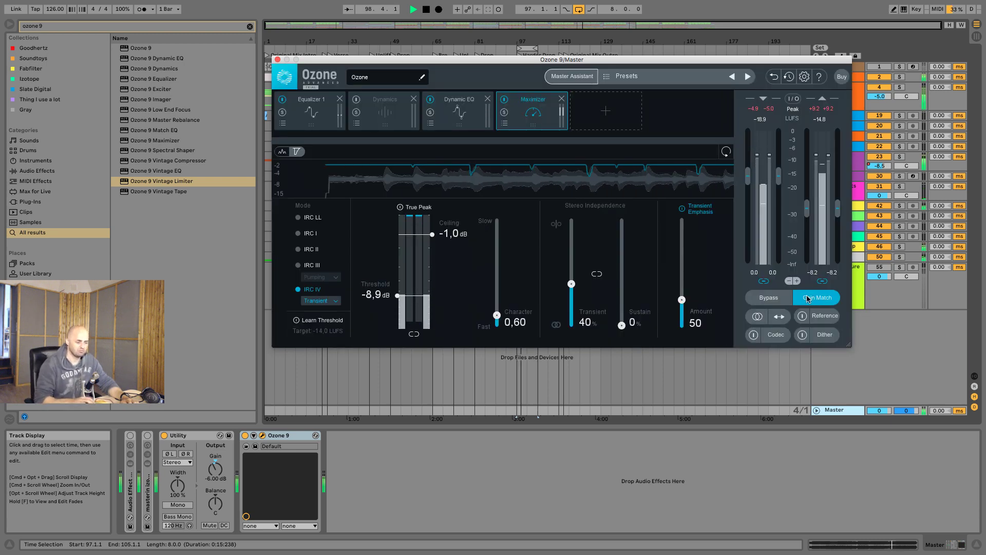
Step: Compare the Modern chain with the bypassed original at matched gain, stop playback, and examine the Equalizer 1 curve
{"action": "left_click", "coordinate": [781, 299]}
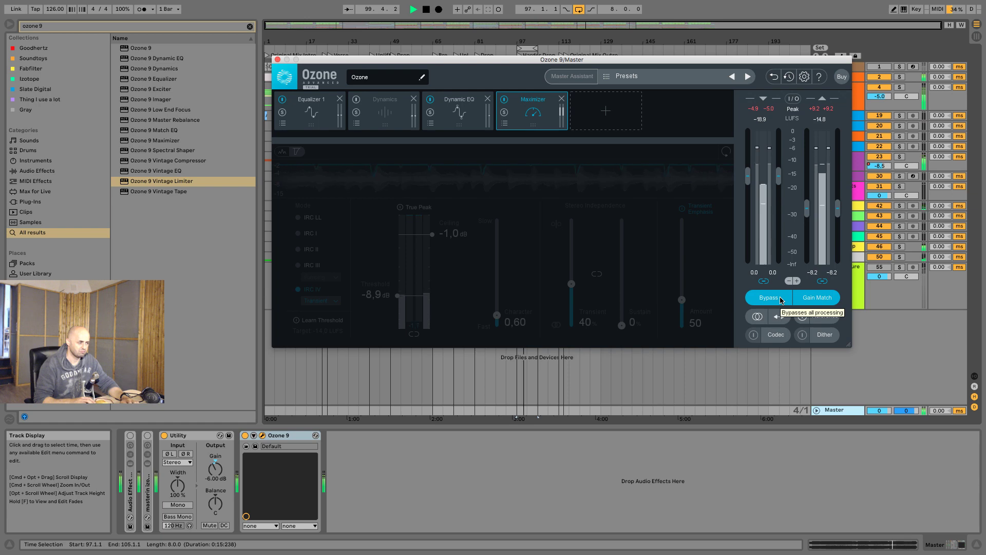
{"action": "left_click", "coordinate": [781, 299]}
{"action": "key", "text": "space"}
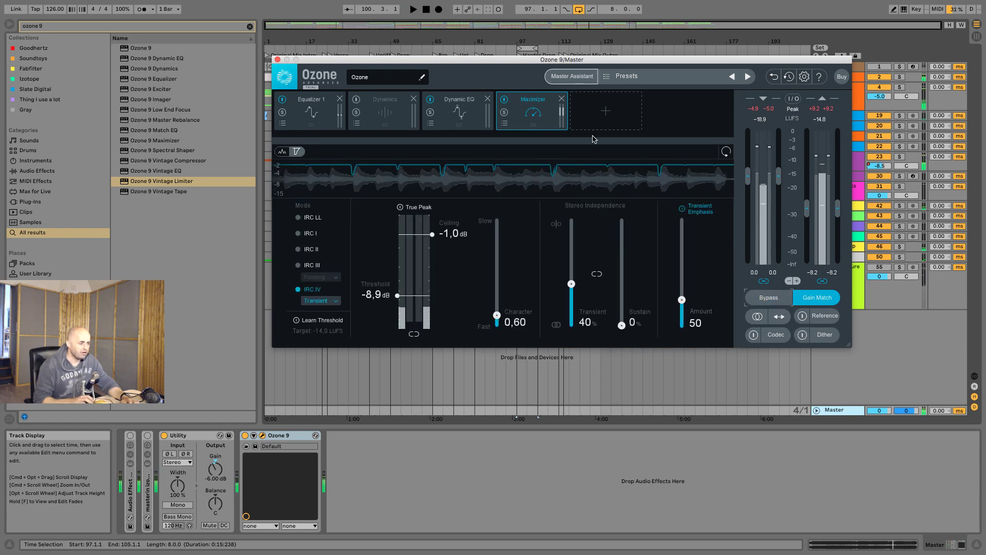
{"action": "left_click", "coordinate": [329, 118]}
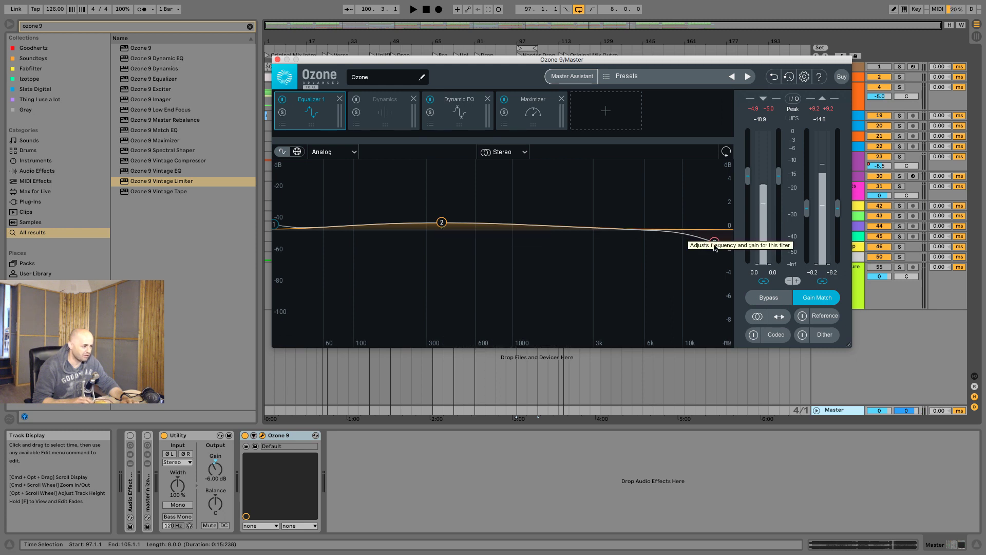
Step: Remove the Equalizer 1, Dynamics and Maximizer modules from the chain, keeping only the Dynamic EQ
{"action": "left_click", "coordinate": [340, 99]}
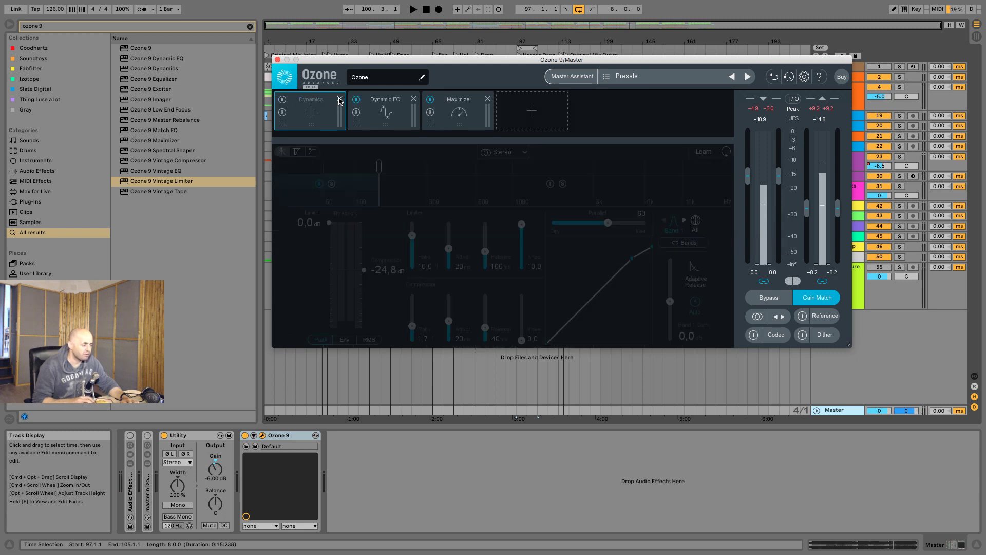
{"action": "left_click", "coordinate": [340, 99]}
{"action": "left_click", "coordinate": [378, 112]}
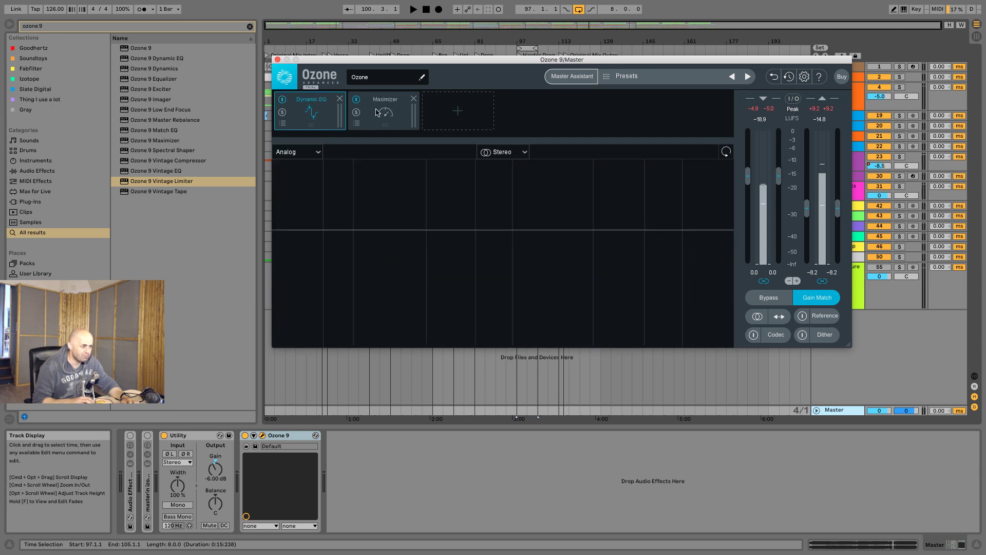
{"action": "left_click", "coordinate": [414, 100]}
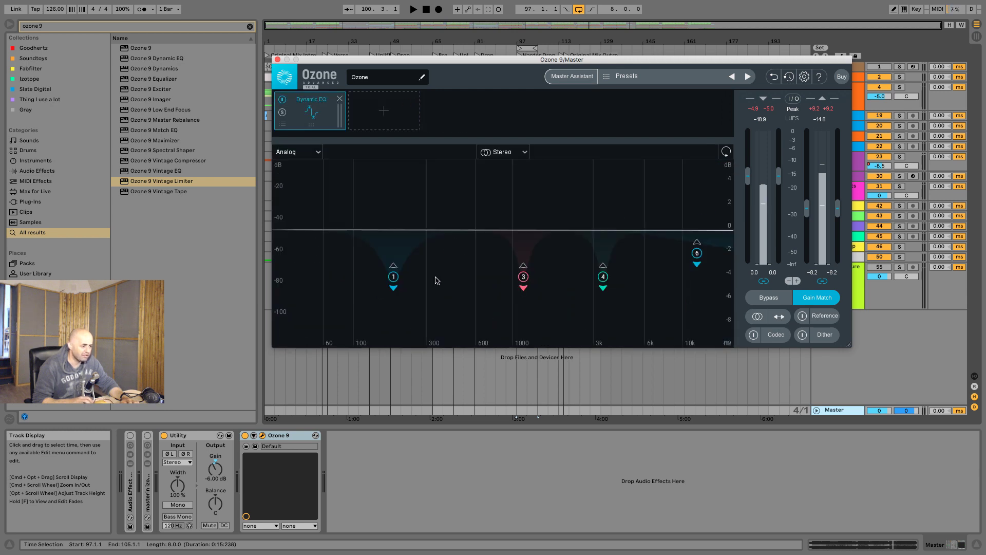
Step: Select all four Dynamic EQ bands to inspect their curves, play the loop briefly, and deselect the bands
{"action": "left_click_drag", "start_coordinate": [356, 196], "coordinate": [702, 308]}
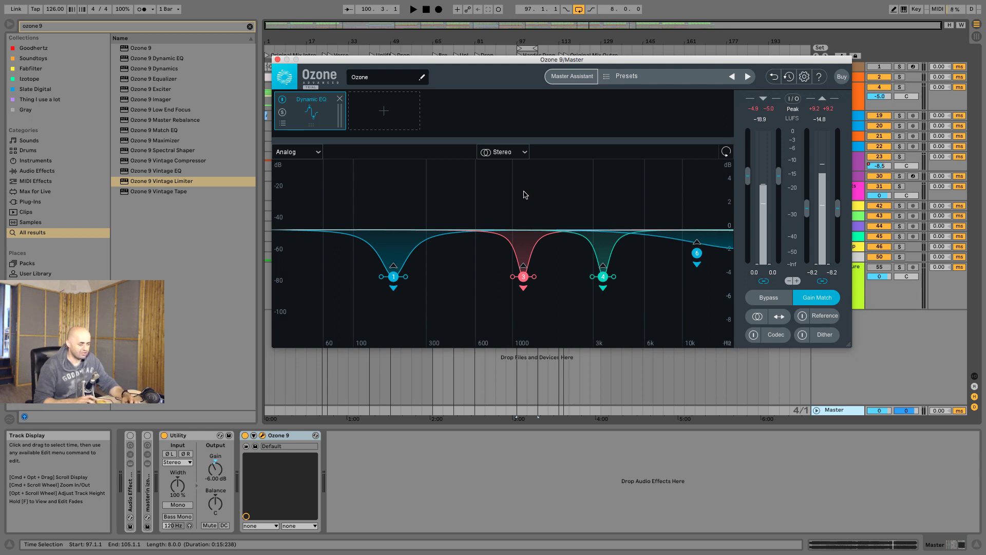
{"action": "left_click_drag", "start_coordinate": [524, 199], "coordinate": [396, 187]}
{"action": "key", "text": "space"}
{"action": "key", "text": "space"}
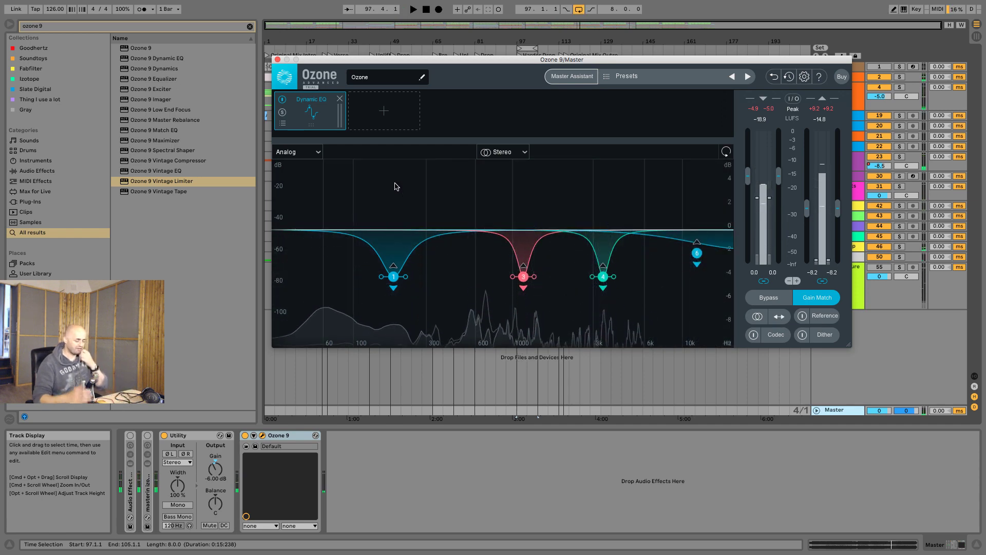
{"action": "left_click", "coordinate": [696, 192]}
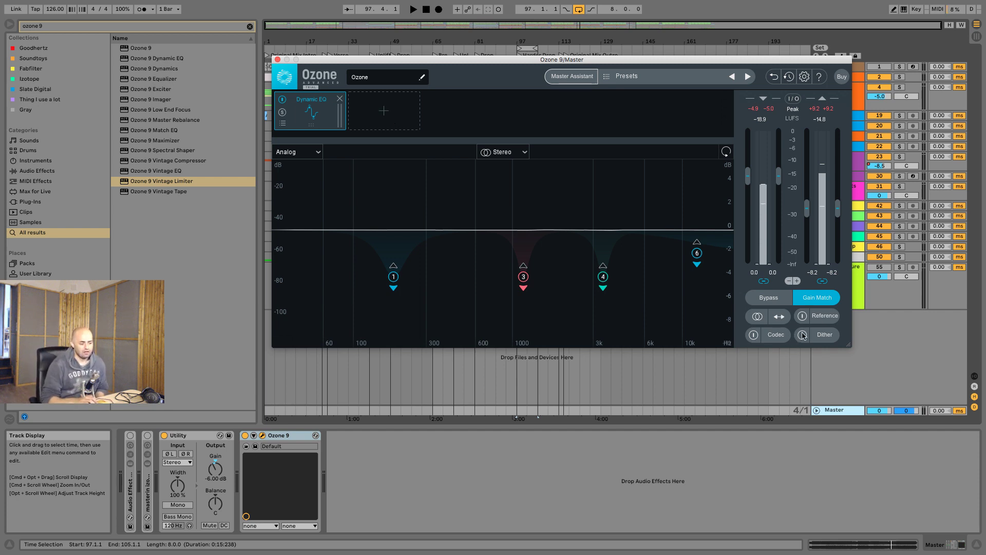
Step: View the Codec, Dither and Reference settings, and remove the Dynamic EQ module from the chain
{"action": "left_click", "coordinate": [777, 335]}
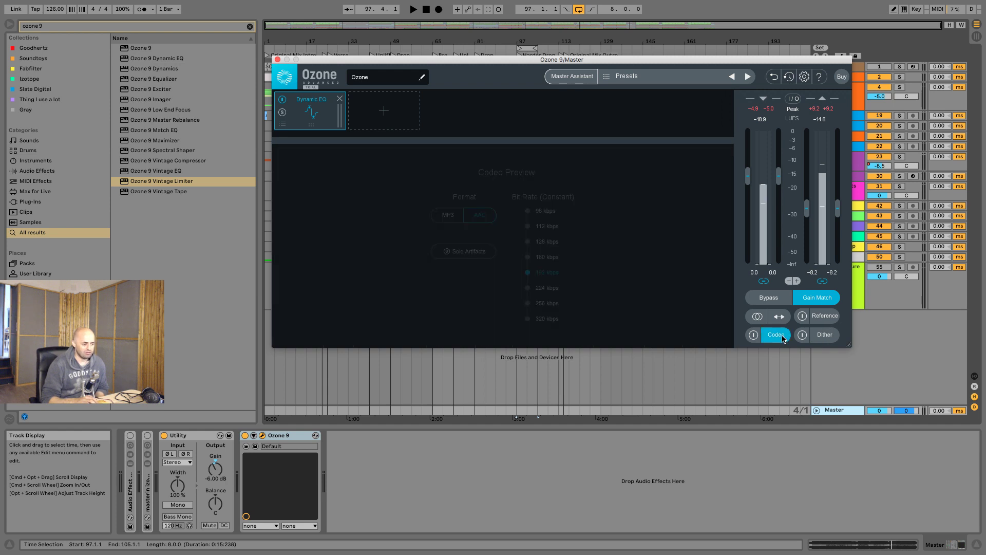
{"action": "left_click", "coordinate": [782, 337]}
{"action": "left_click", "coordinate": [825, 335]}
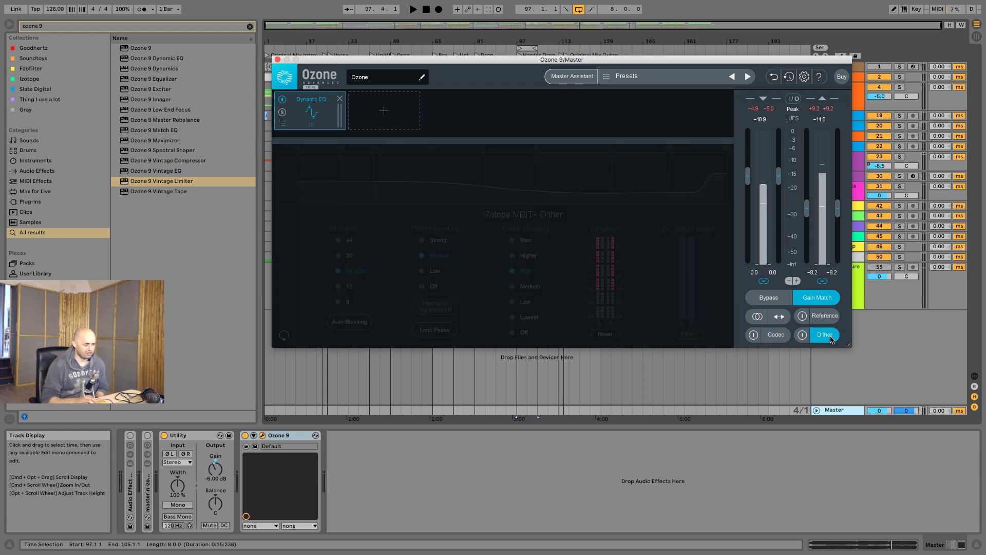
{"action": "left_click", "coordinate": [830, 338]}
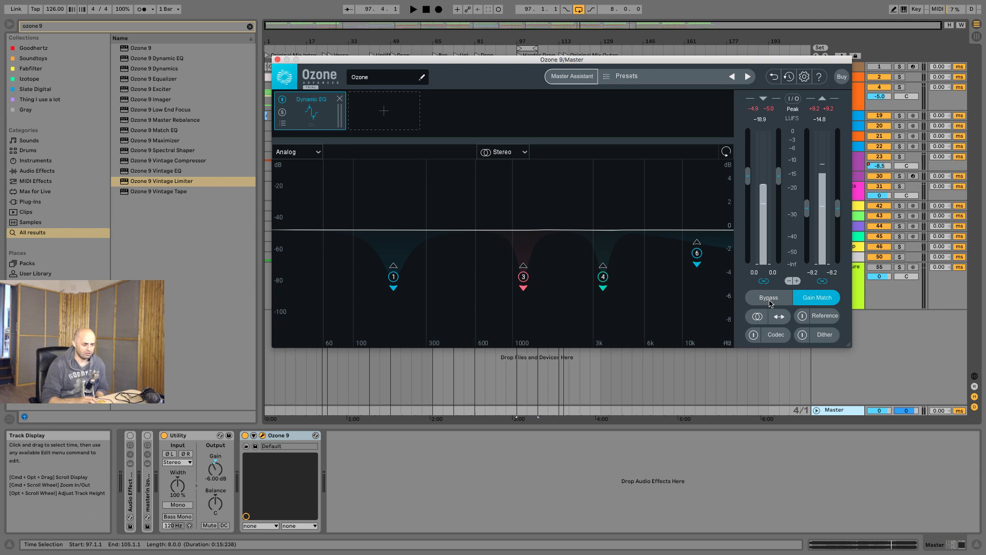
{"action": "left_click", "coordinate": [824, 316]}
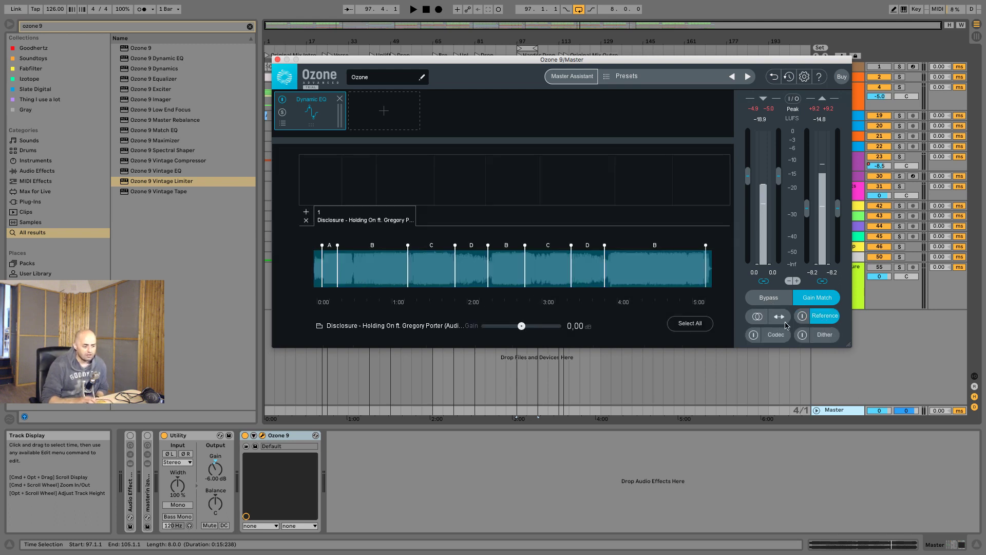
{"action": "left_click", "coordinate": [827, 319]}
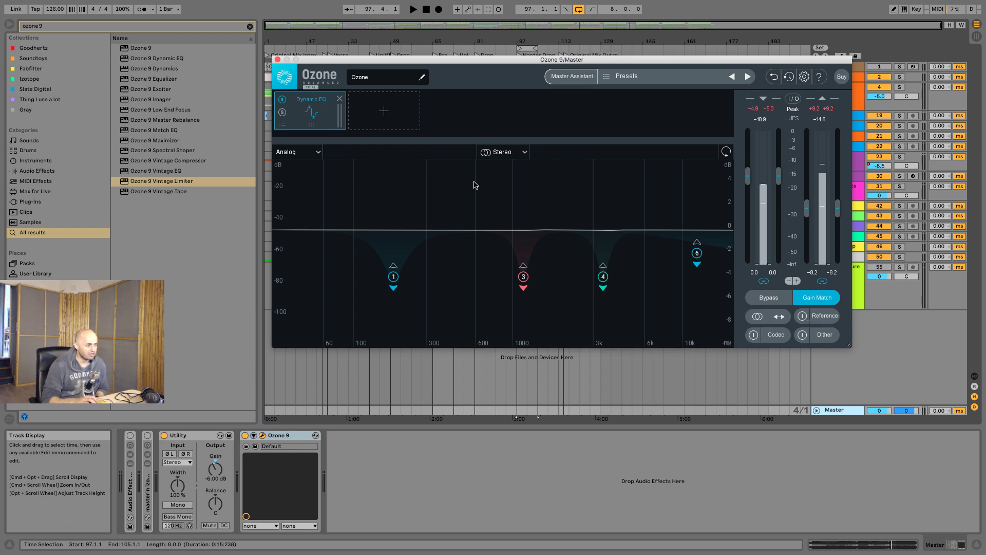
{"action": "left_click", "coordinate": [339, 99]}
Step: Build a new chain with the Dynamic EQ, Dynamics, Exciter and Imager modules
{"action": "left_click", "coordinate": [333, 106]}
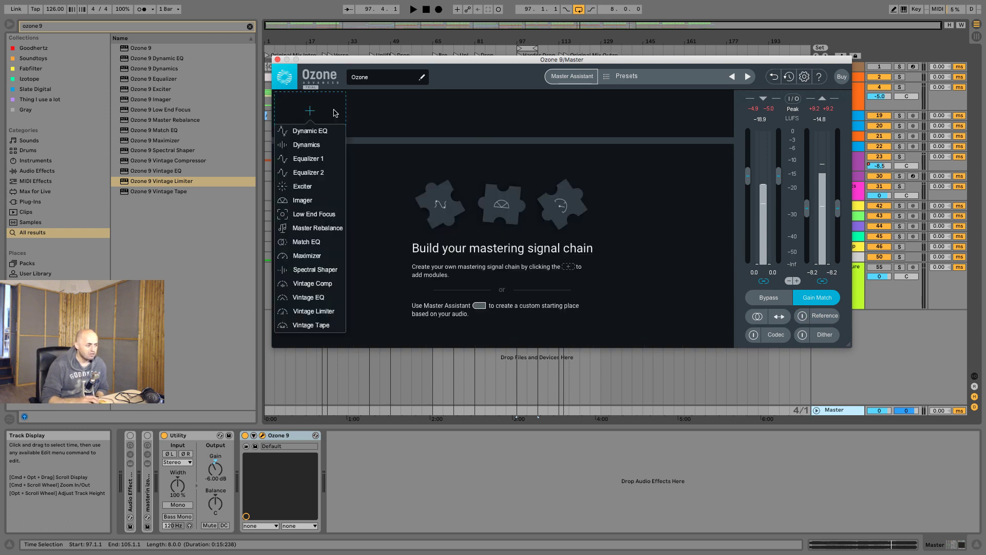
{"action": "left_click", "coordinate": [310, 130]}
{"action": "left_click", "coordinate": [383, 114]}
{"action": "left_click", "coordinate": [384, 145]}
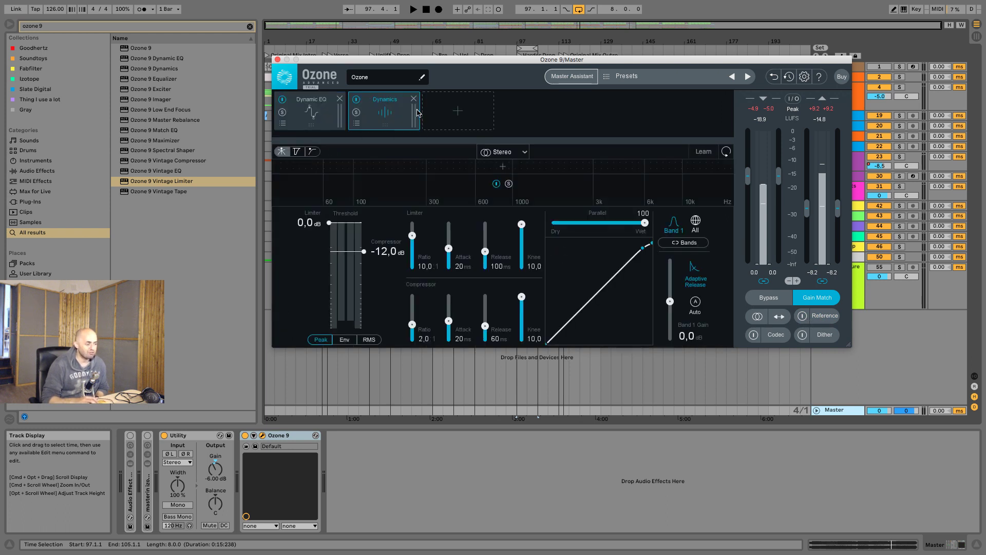
{"action": "left_click", "coordinate": [452, 111]}
{"action": "left_click", "coordinate": [457, 186]}
{"action": "left_click", "coordinate": [530, 110]}
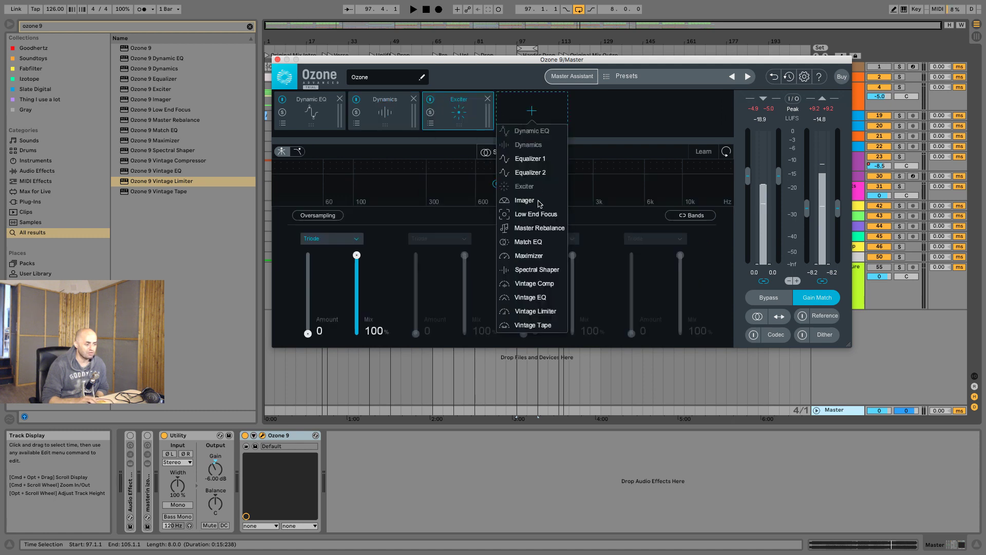
{"action": "left_click", "coordinate": [539, 201]}
Step: Add the Low End Focus, Match EQ, Maximizer and Vintage EQ modules to the end of the chain
{"action": "left_click", "coordinate": [606, 111]}
{"action": "left_click", "coordinate": [609, 214]}
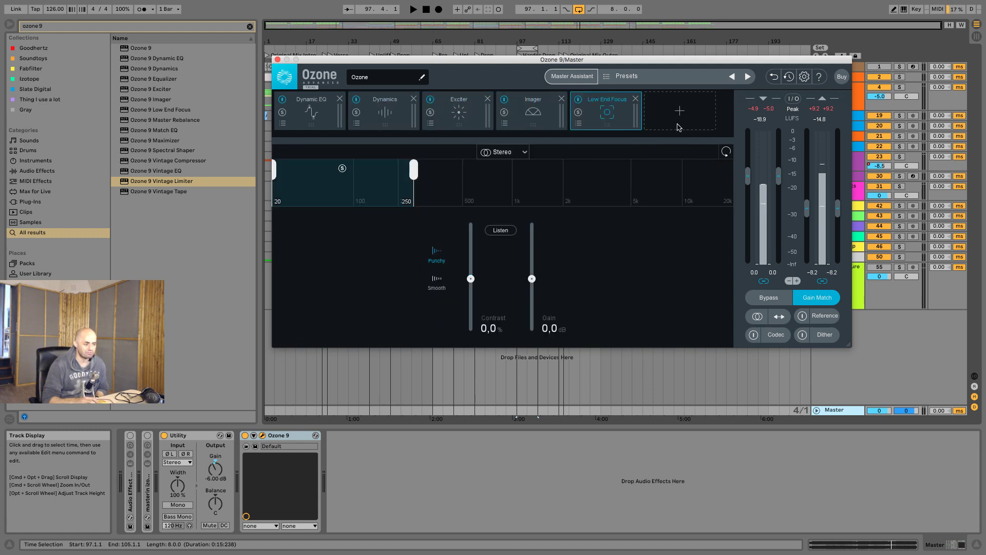
{"action": "left_click", "coordinate": [677, 128]}
{"action": "left_click", "coordinate": [651, 241]}
{"action": "left_click", "coordinate": [697, 109]}
{"action": "left_click", "coordinate": [663, 256]}
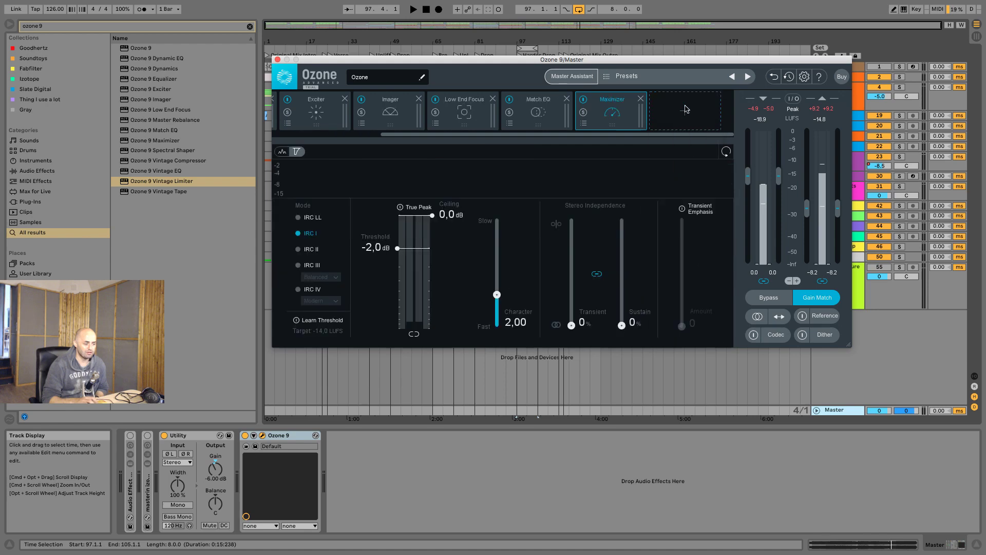
{"action": "left_click", "coordinate": [686, 109]}
{"action": "left_click", "coordinate": [683, 297]}
Step: Extend the chain with the Vintage Comp, Spectral Shaper, Vintage Limiter and Vintage Tape modules
{"action": "left_click", "coordinate": [685, 110]}
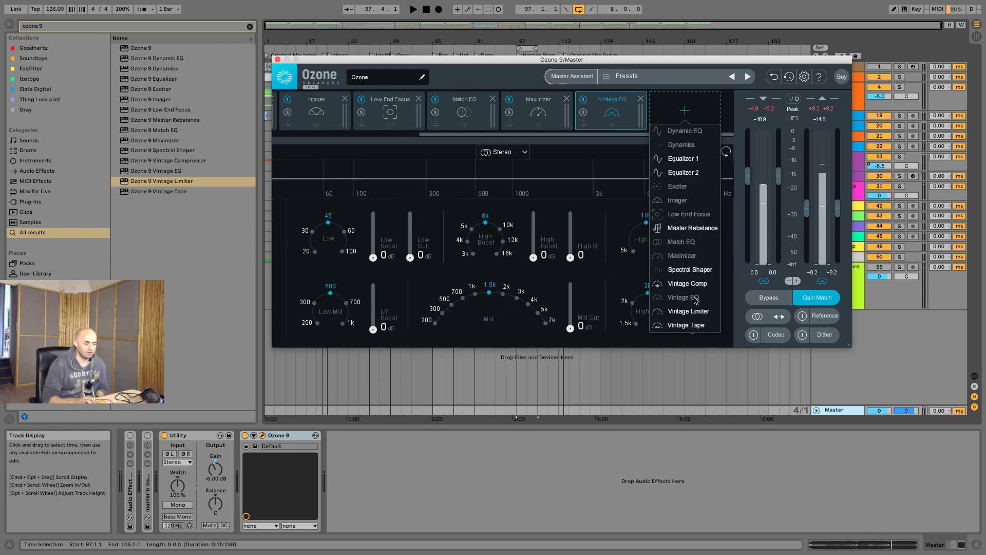
{"action": "left_click", "coordinate": [687, 283]}
{"action": "left_click", "coordinate": [701, 117]}
{"action": "left_click", "coordinate": [691, 270]}
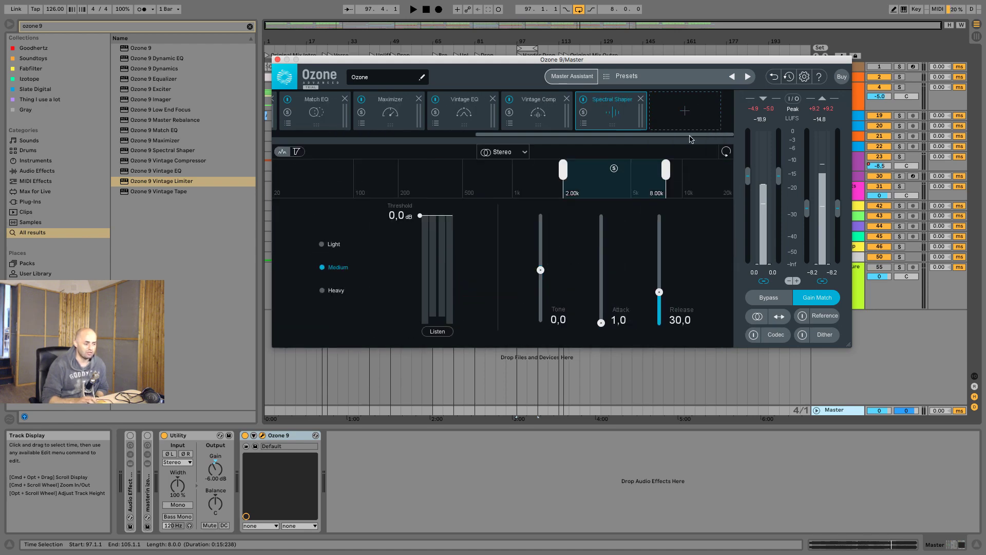
{"action": "left_click", "coordinate": [696, 121]}
{"action": "left_click", "coordinate": [688, 311]}
{"action": "left_click", "coordinate": [688, 113]}
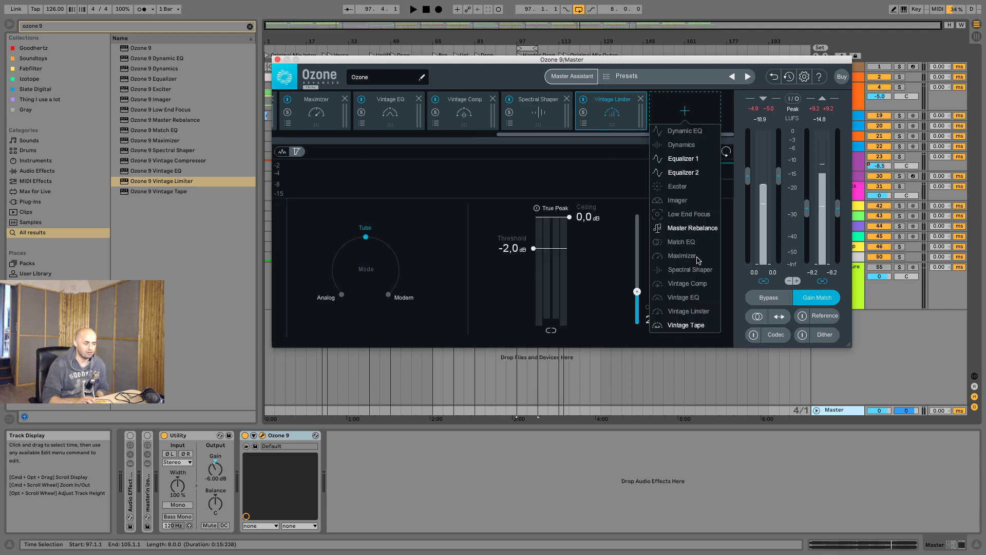
{"action": "left_click", "coordinate": [678, 185]}
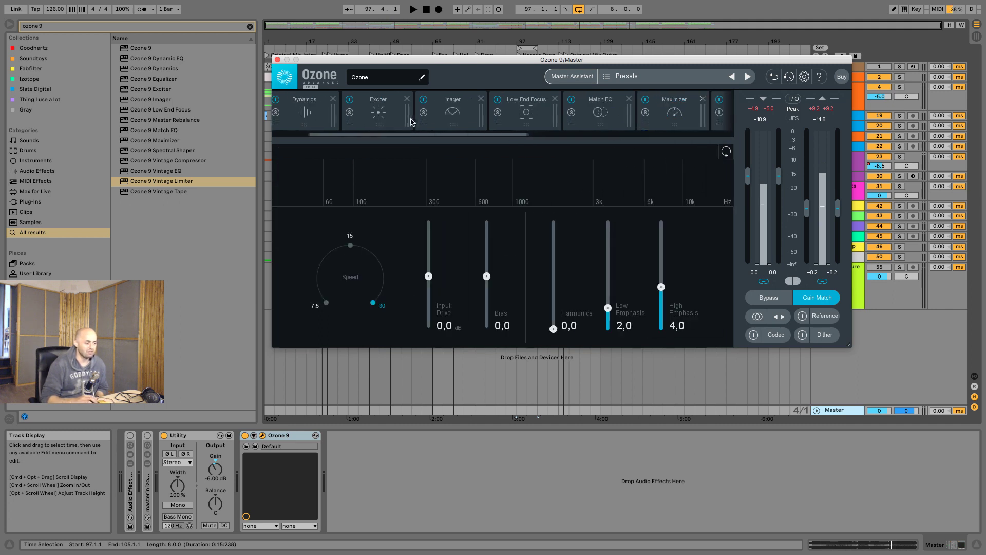
Step: Look over the full module chain and remove every module, from Dynamic EQ through Vintage Tape
{"action": "scroll", "coordinate": [411, 122], "scroll_direction": "left", "scroll_amount": 3}
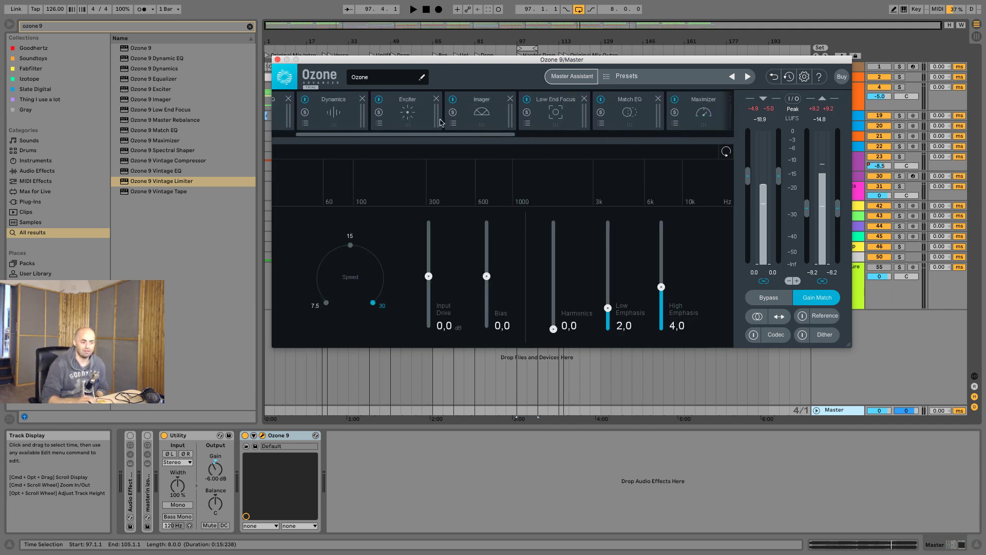
{"action": "scroll", "coordinate": [440, 122], "scroll_direction": "right", "scroll_amount": 5}
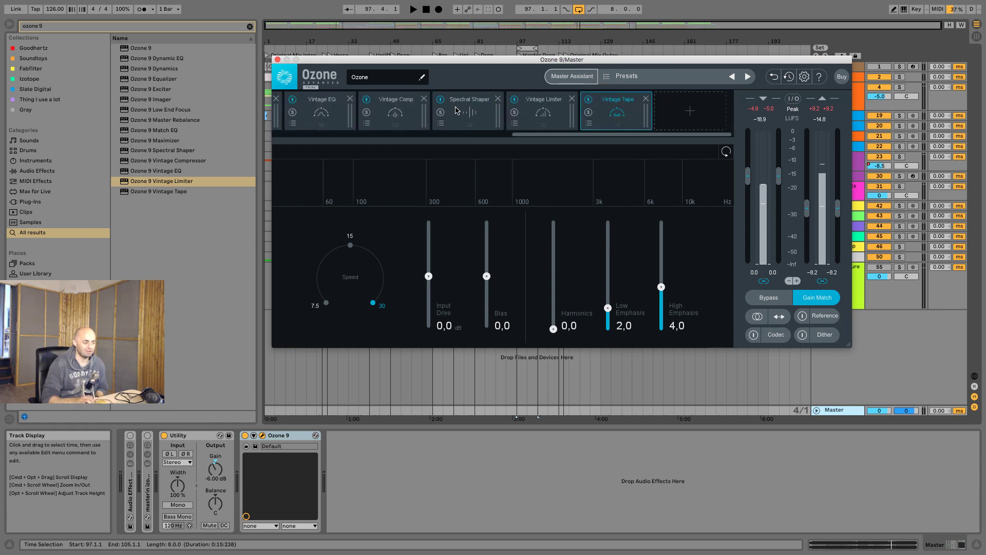
{"action": "scroll", "coordinate": [456, 111], "scroll_direction": "left", "scroll_amount": 8}
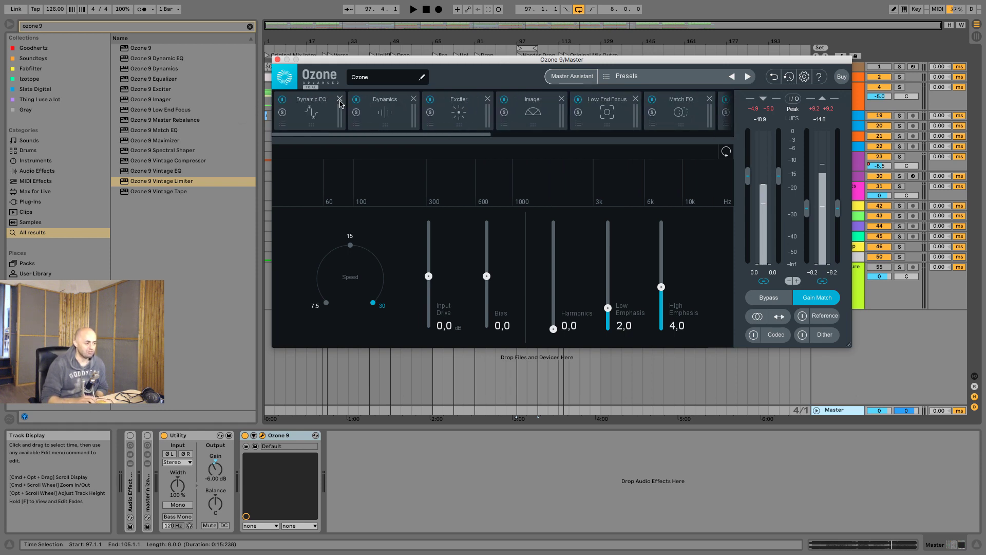
{"action": "left_click", "coordinate": [340, 99]}
{"action": "left_click", "coordinate": [340, 99]}
{"action": "left_click", "coordinate": [340, 99]}
{"action": "left_click", "coordinate": [340, 100]}
{"action": "left_click", "coordinate": [339, 99]}
{"action": "left_click", "coordinate": [339, 99]}
{"action": "left_click", "coordinate": [340, 99]}
{"action": "left_click", "coordinate": [340, 99]}
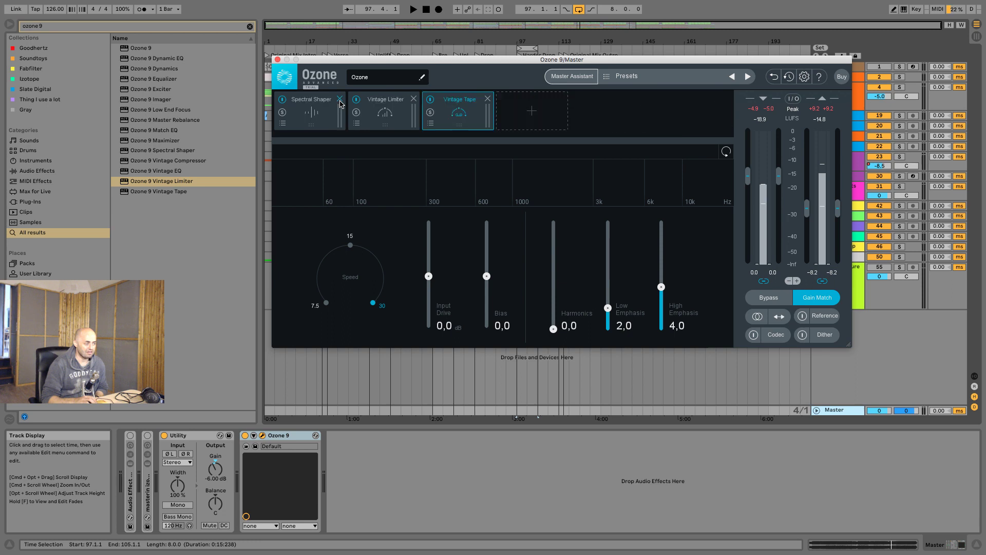
{"action": "left_click", "coordinate": [340, 102]}
{"action": "left_click", "coordinate": [340, 103]}
{"action": "left_click", "coordinate": [340, 102]}
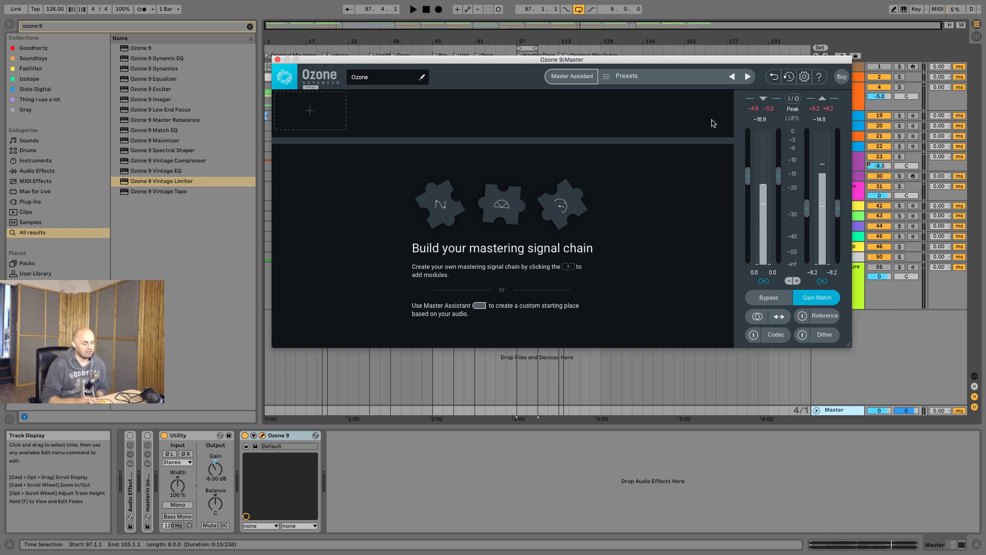
Step: Add the Imager and Master Rebalance modules to the empty chain
{"action": "left_click", "coordinate": [293, 113]}
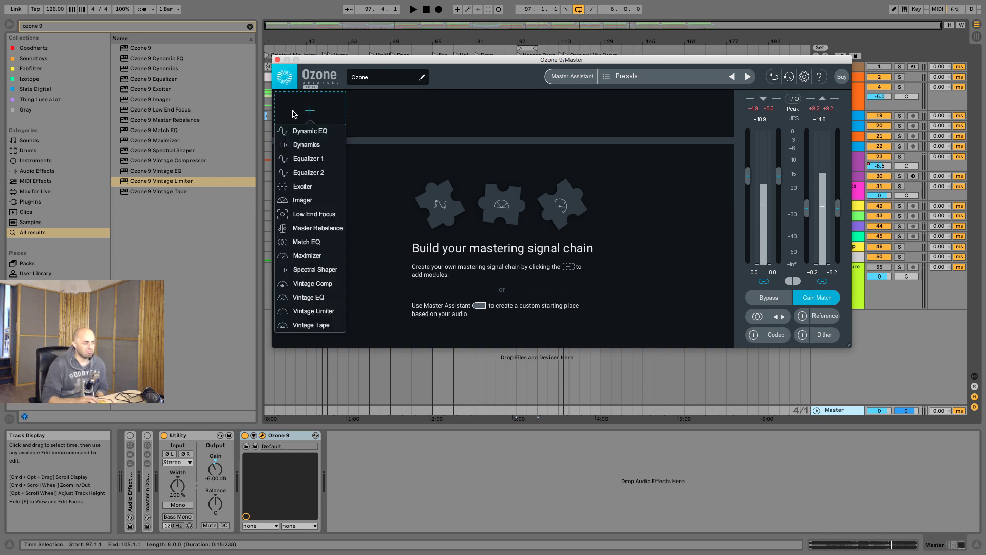
{"action": "left_click", "coordinate": [314, 200]}
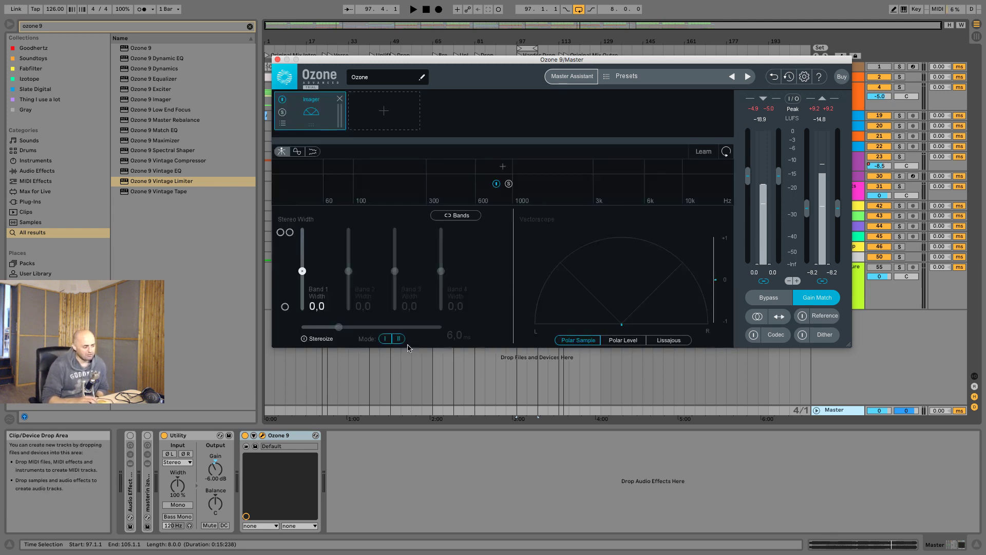
{"action": "left_click", "coordinate": [400, 119]}
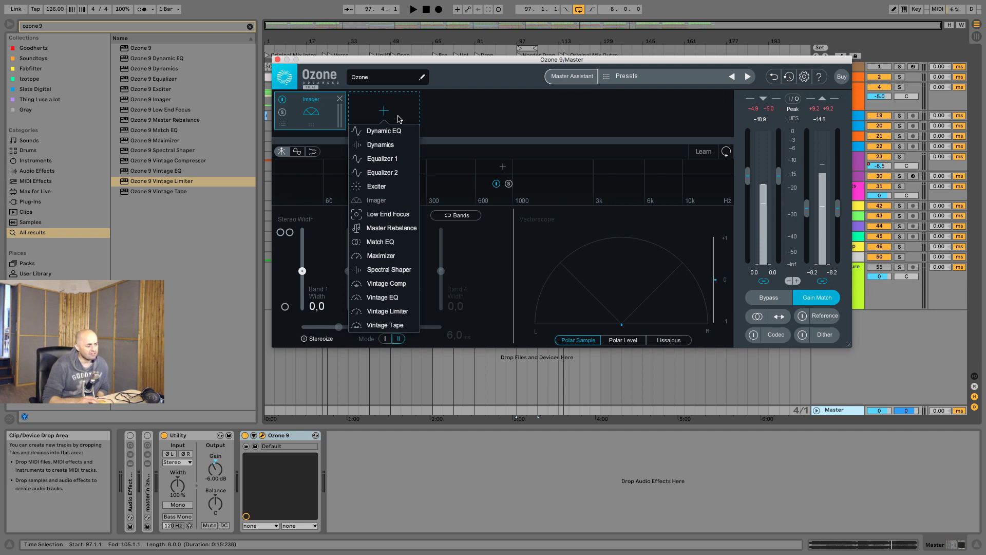
{"action": "left_click", "coordinate": [399, 228]}
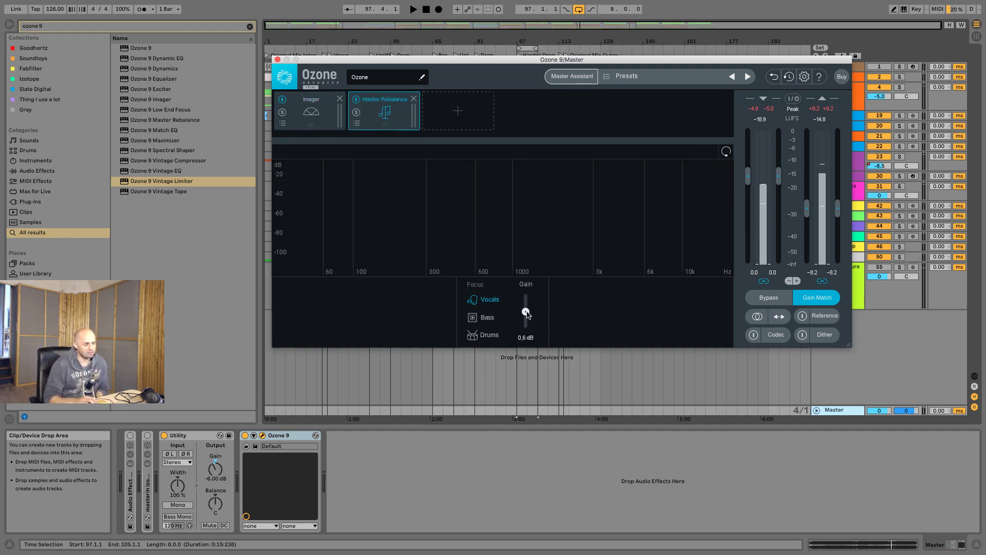
Step: Compare the Imager and Master Rebalance controls by switching between the two modules
{"action": "left_click", "coordinate": [311, 122]}
{"action": "left_click", "coordinate": [355, 114]}
{"action": "left_click", "coordinate": [318, 117]}
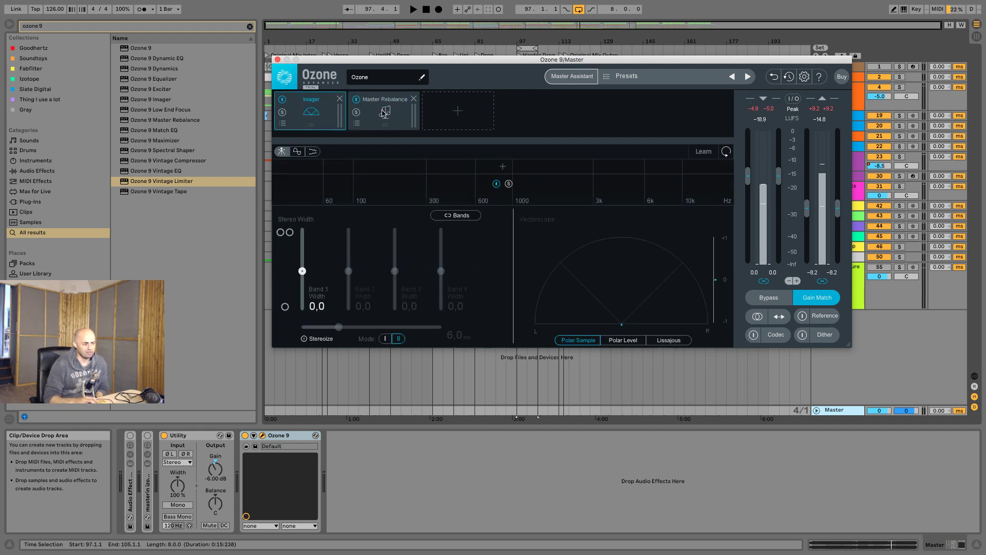
{"action": "left_click", "coordinate": [319, 118]}
{"action": "left_click", "coordinate": [395, 118]}
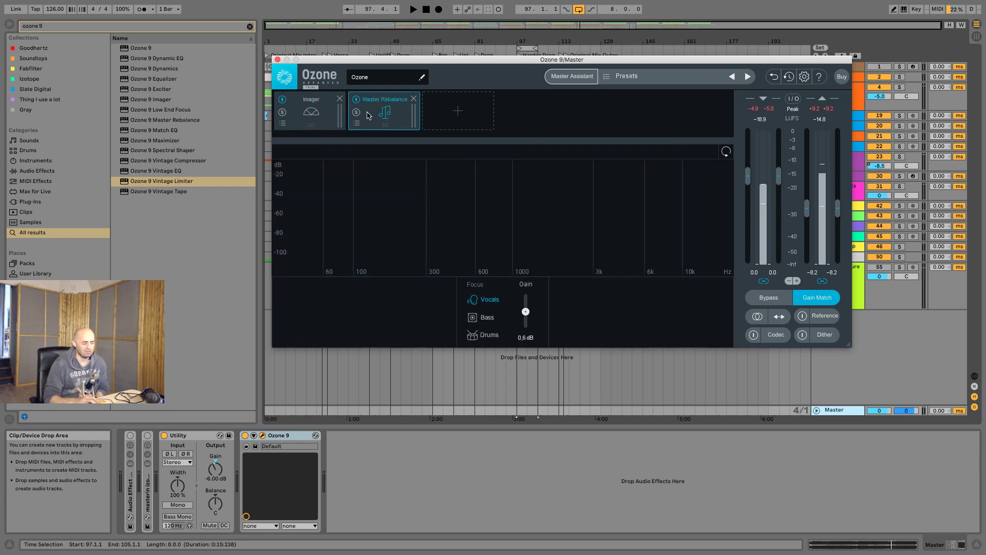
Step: Look through the list of available modules, and remove Master Rebalance and Imager from the chain
{"action": "left_click", "coordinate": [471, 118]}
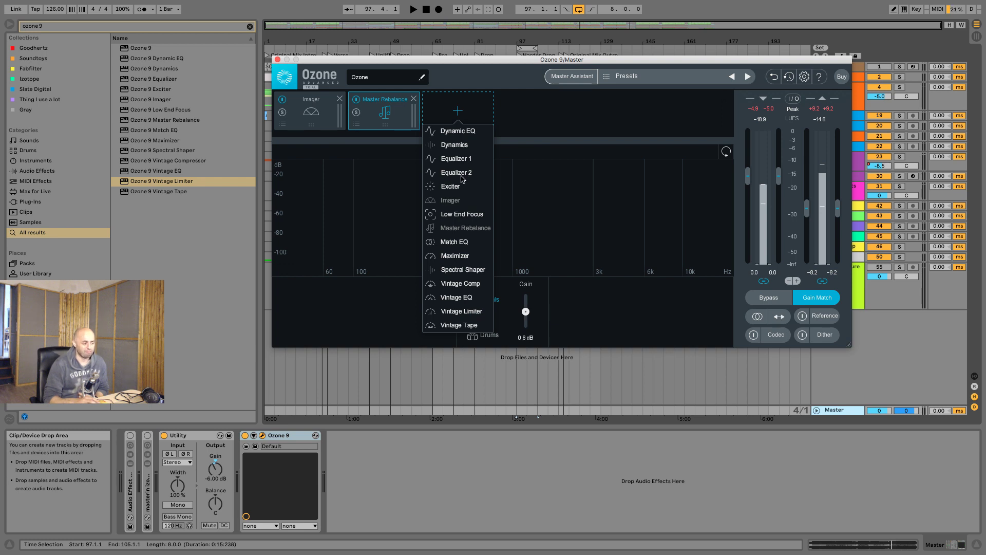
{"action": "left_click", "coordinate": [497, 190]}
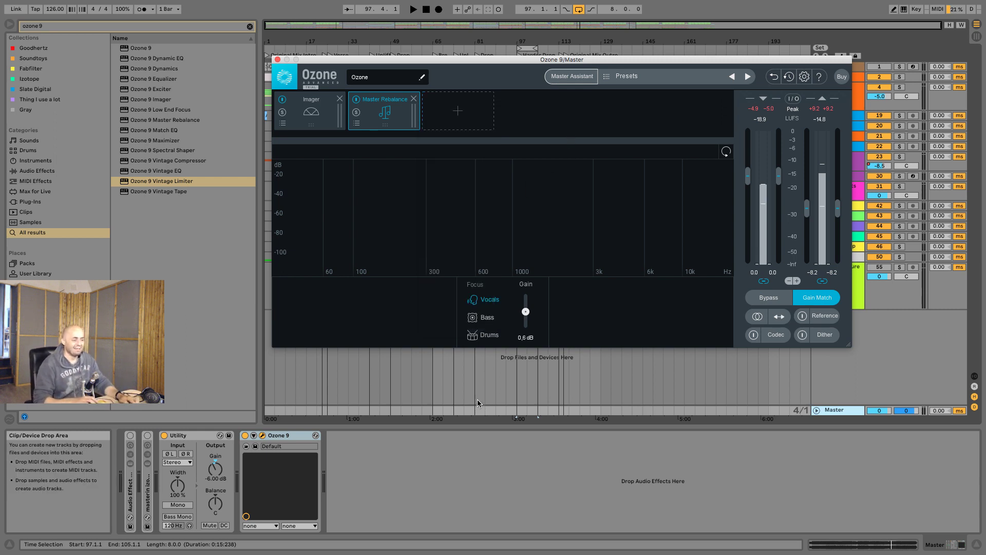
{"action": "left_click", "coordinate": [414, 99]}
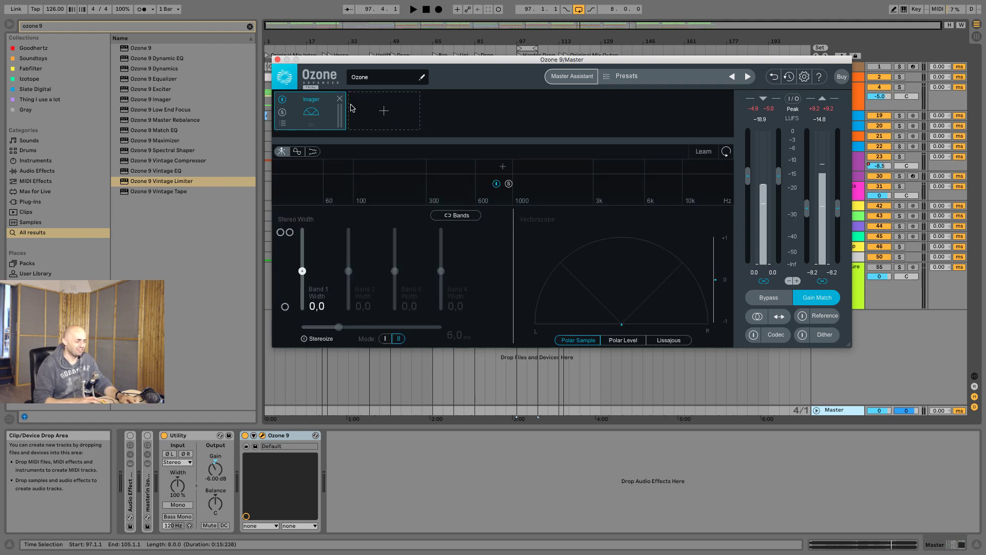
{"action": "left_click", "coordinate": [340, 100]}
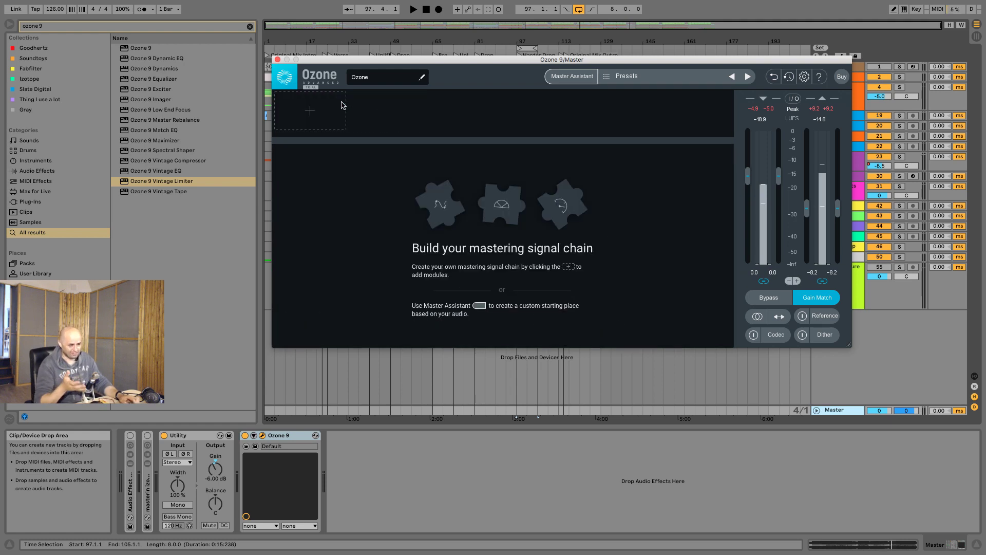